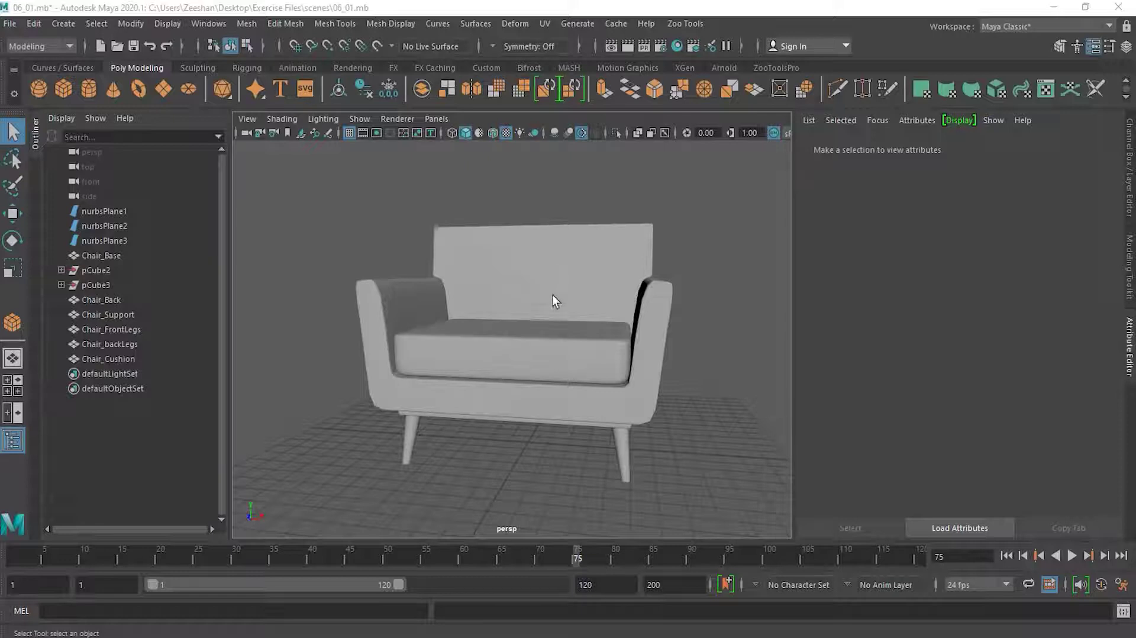
Show the Modeling Toolkit and select the chair's seat cushion.
alt+drag(553, 295, 540, 312)
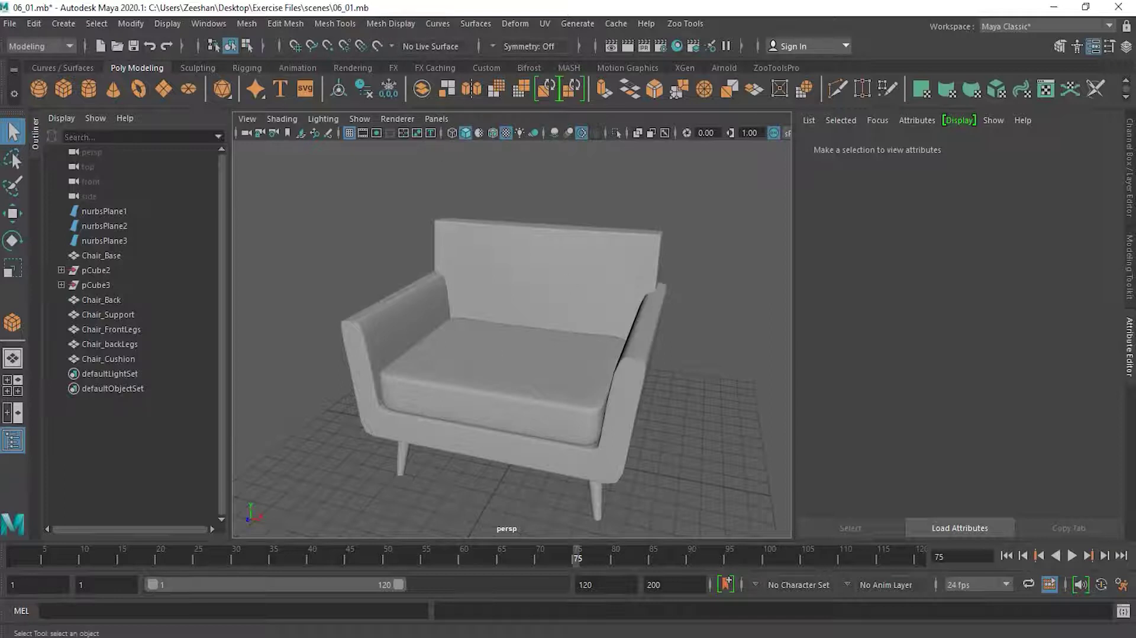
click(1130, 278)
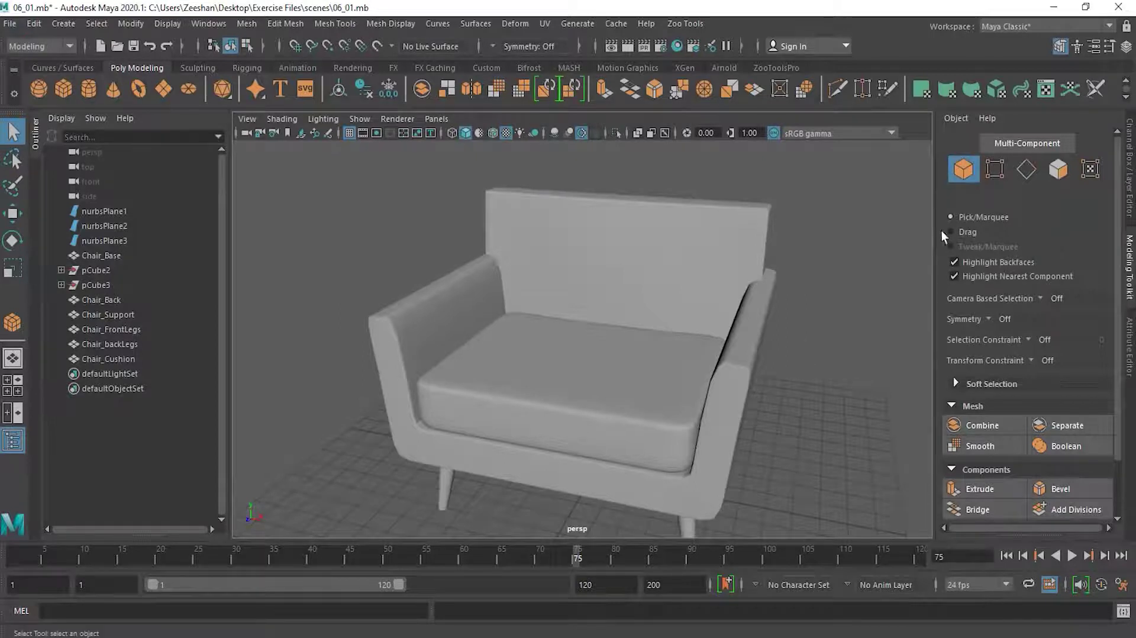
click(572, 368)
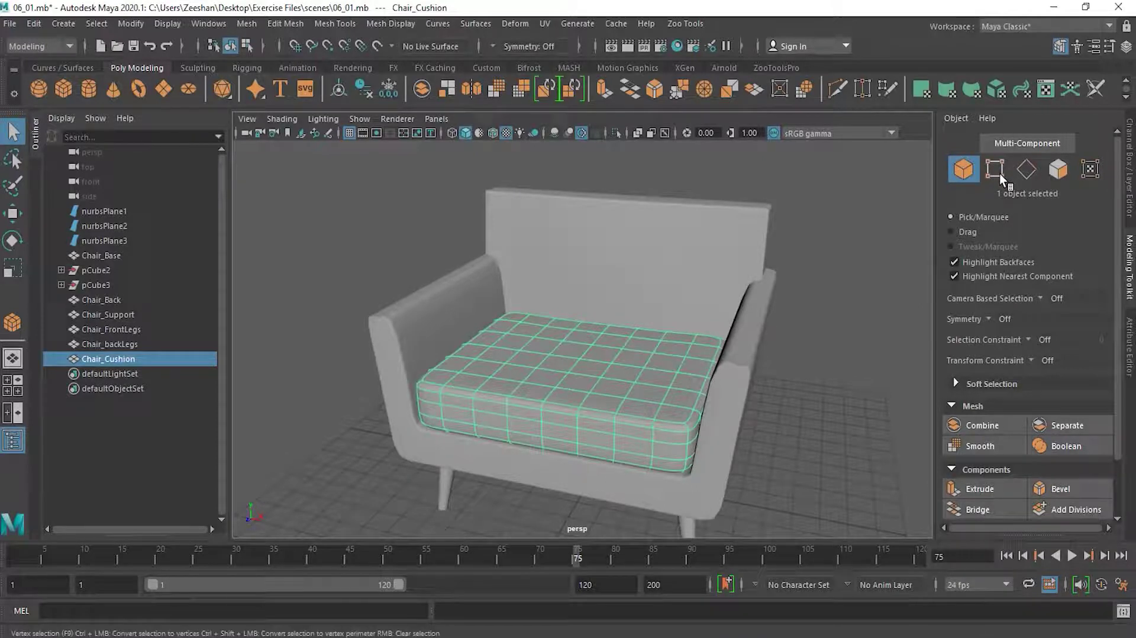
Try the vertex, edge, face and multi-component selection modes on the seat cushion, ending in object selection.
right_drag(657, 260, 729, 279)
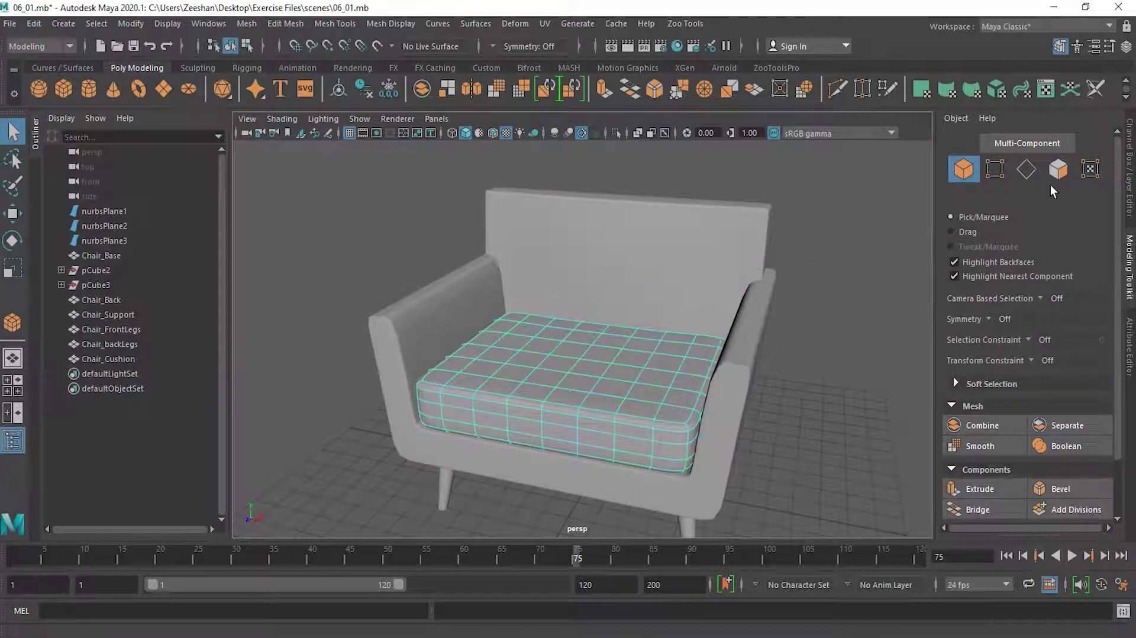
click(1000, 172)
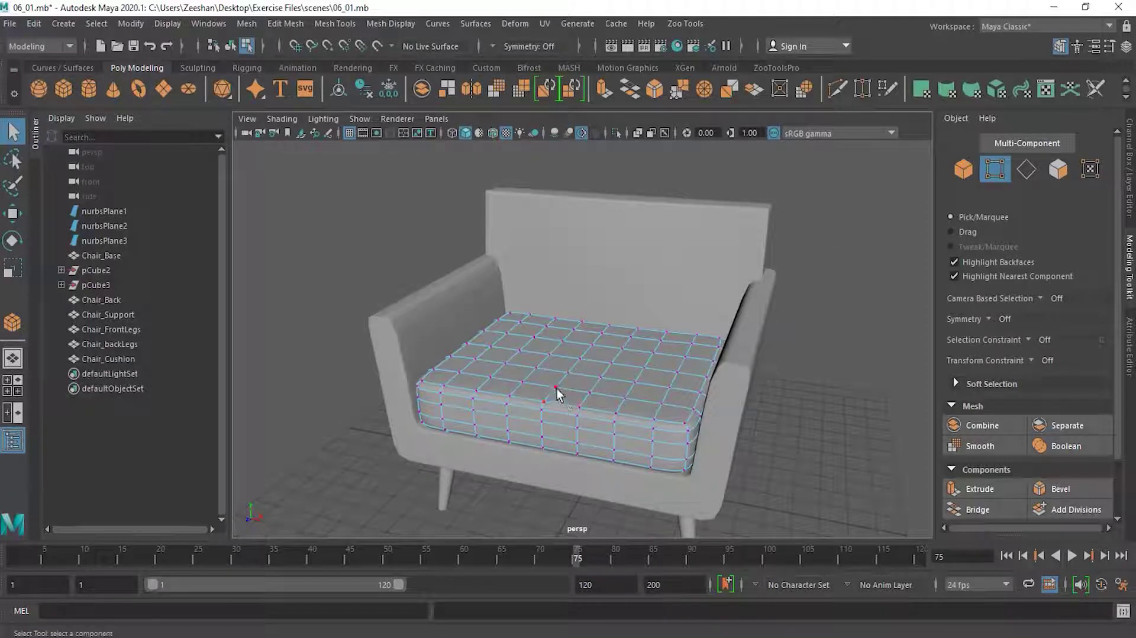
click(1028, 168)
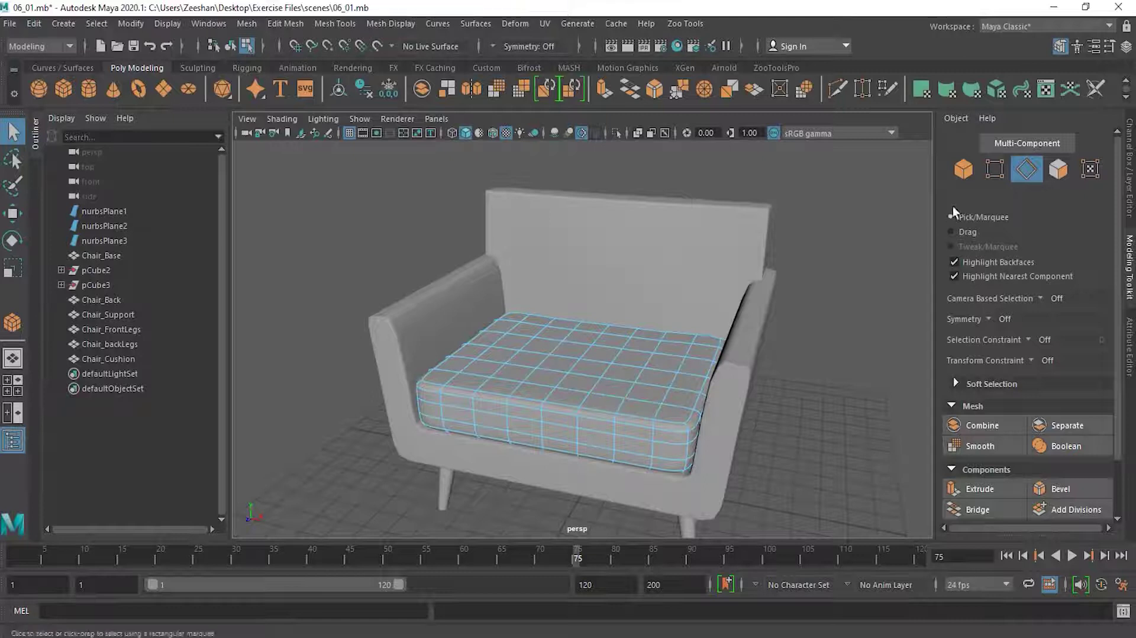
click(1059, 170)
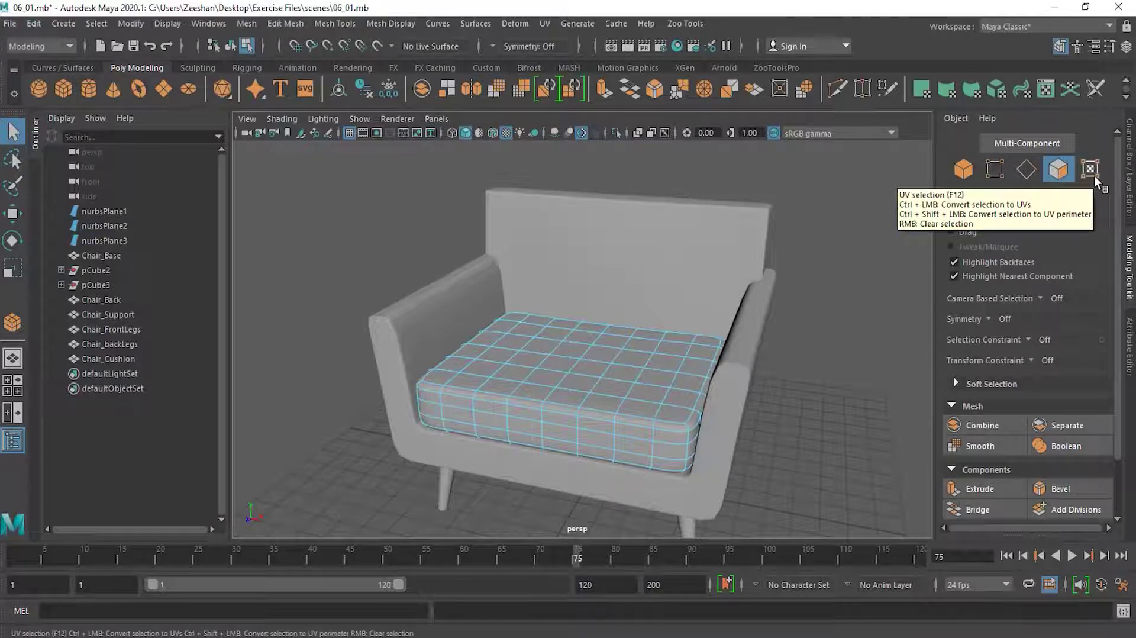
click(964, 168)
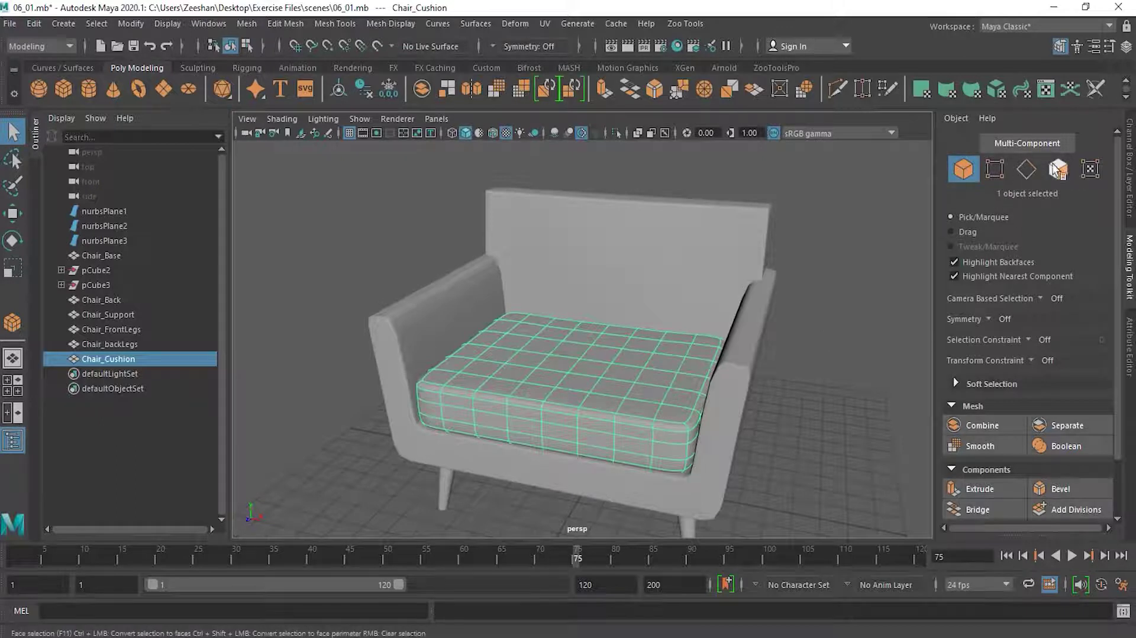
click(1028, 145)
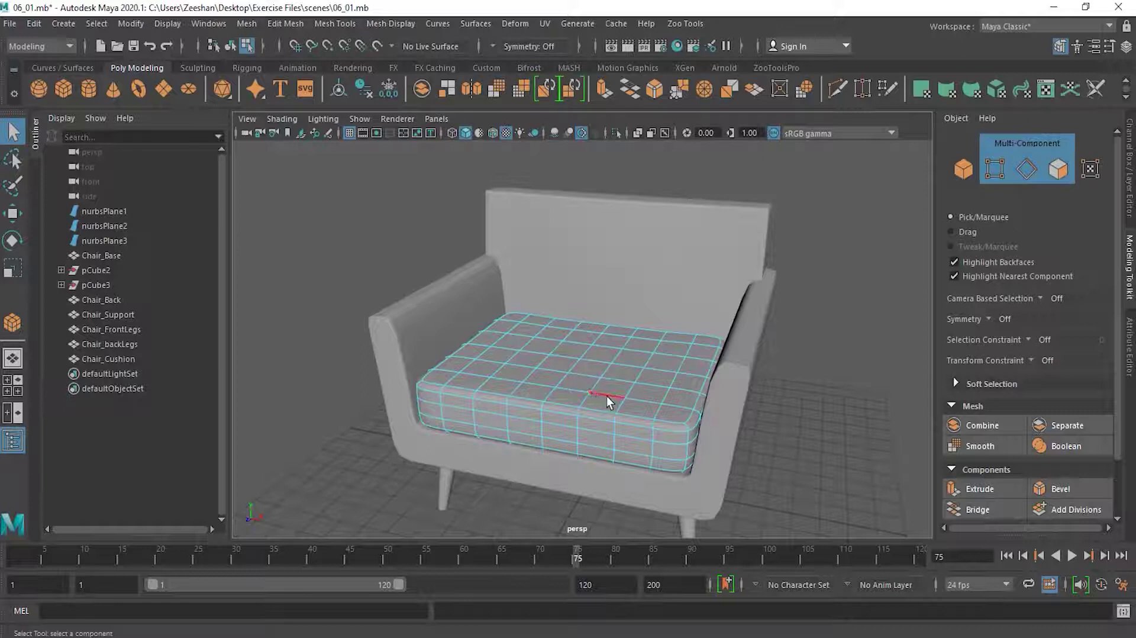
click(963, 170)
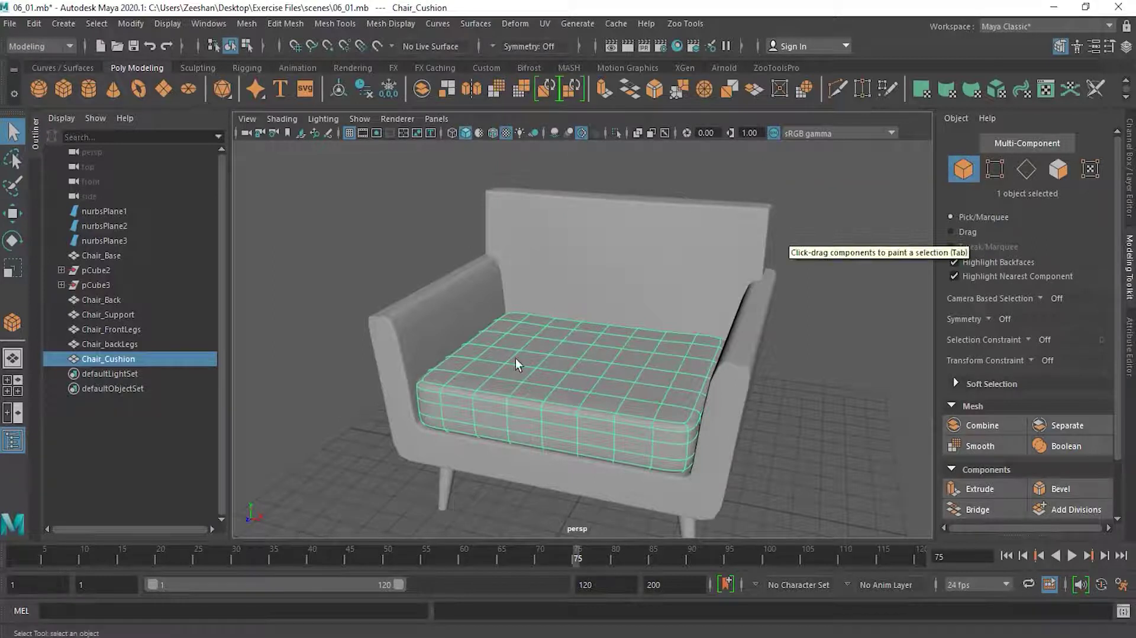
In vertex selection mode, pick and marquee-select vertices on the rear and middle of the cushion's top.
click(993, 169)
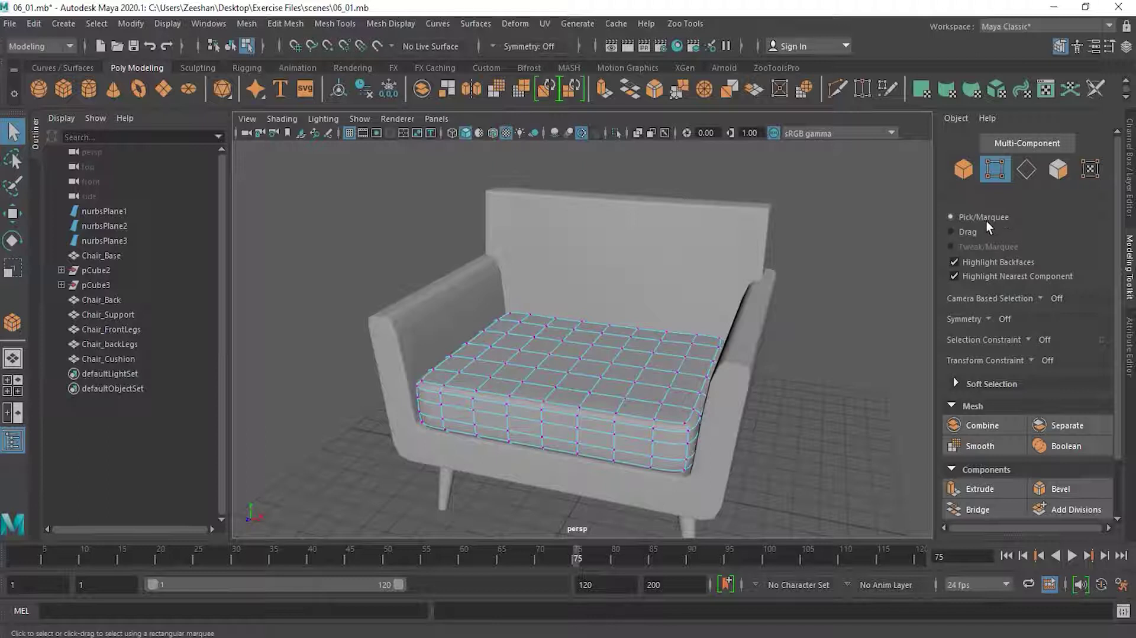
drag(818, 246, 588, 378)
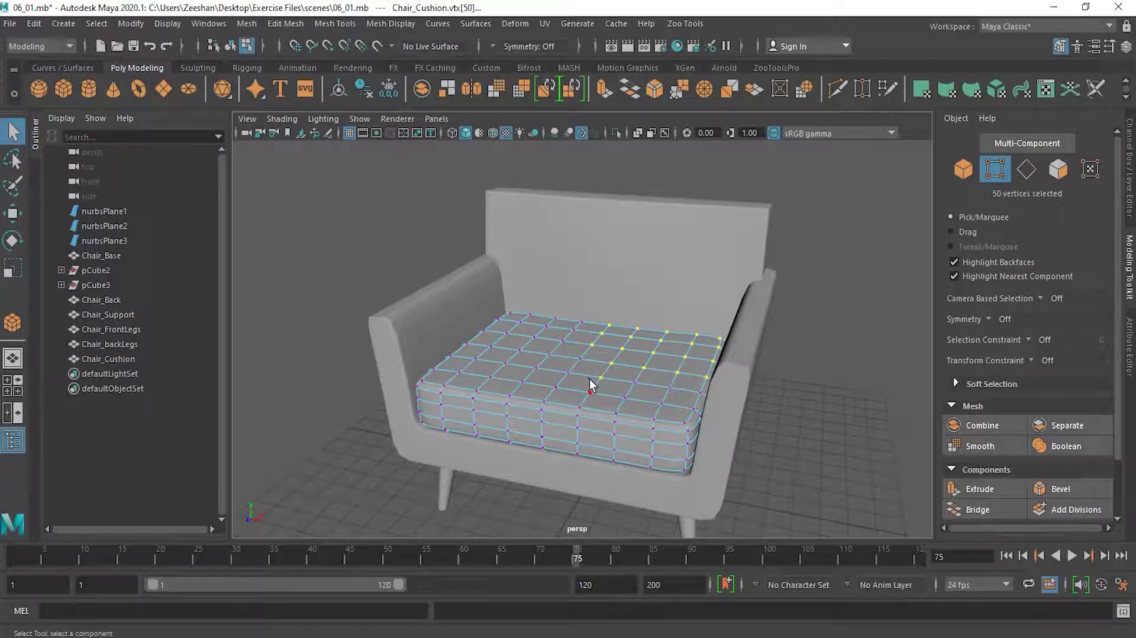
drag(757, 204, 595, 392)
drag(875, 214, 596, 371)
click(581, 359)
shift+click(600, 377)
click(647, 369)
Switch the selection style to Drag and paint-select vertices across the cushion's top and front.
click(973, 231)
mouse_move(656, 379)
mouse_down()
mouse_move(671, 373)
mouse_move(573, 383)
mouse_move(510, 367)
mouse_move(560, 396)
mouse_move(635, 386)
mouse_up()
mouse_move(583, 337)
mouse_down()
mouse_move(618, 378)
mouse_move(601, 435)
mouse_move(621, 462)
mouse_up()
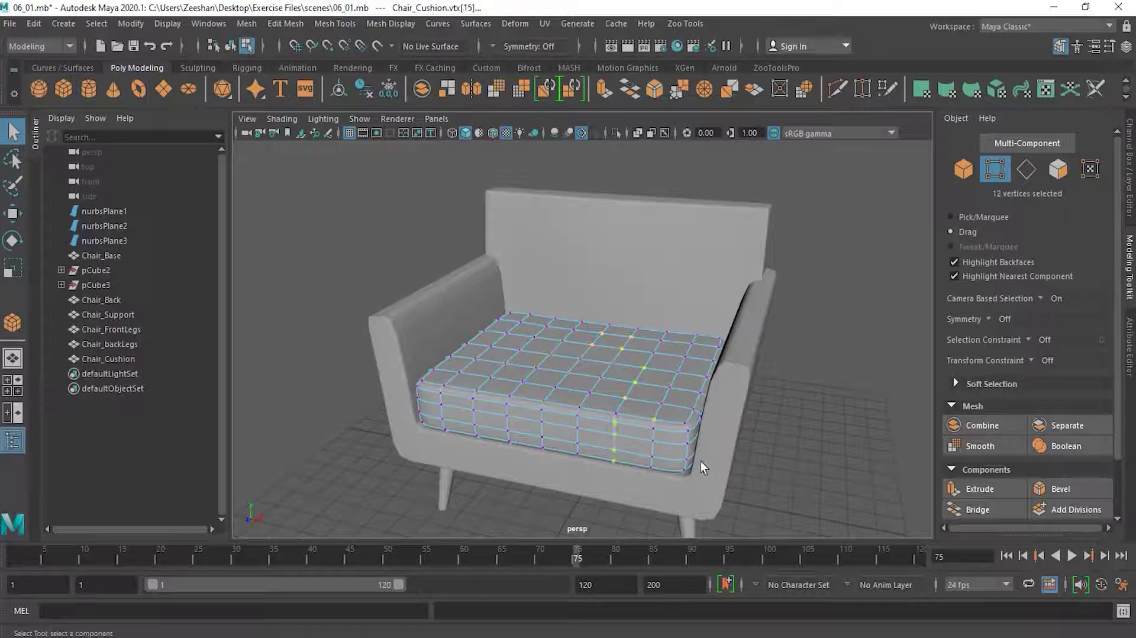
Switch to face selection and paint-select faces on the cushion's top.
click(1057, 171)
mouse_move(547, 383)
mouse_down()
mouse_move(519, 357)
mouse_move(623, 344)
mouse_move(634, 408)
mouse_up()
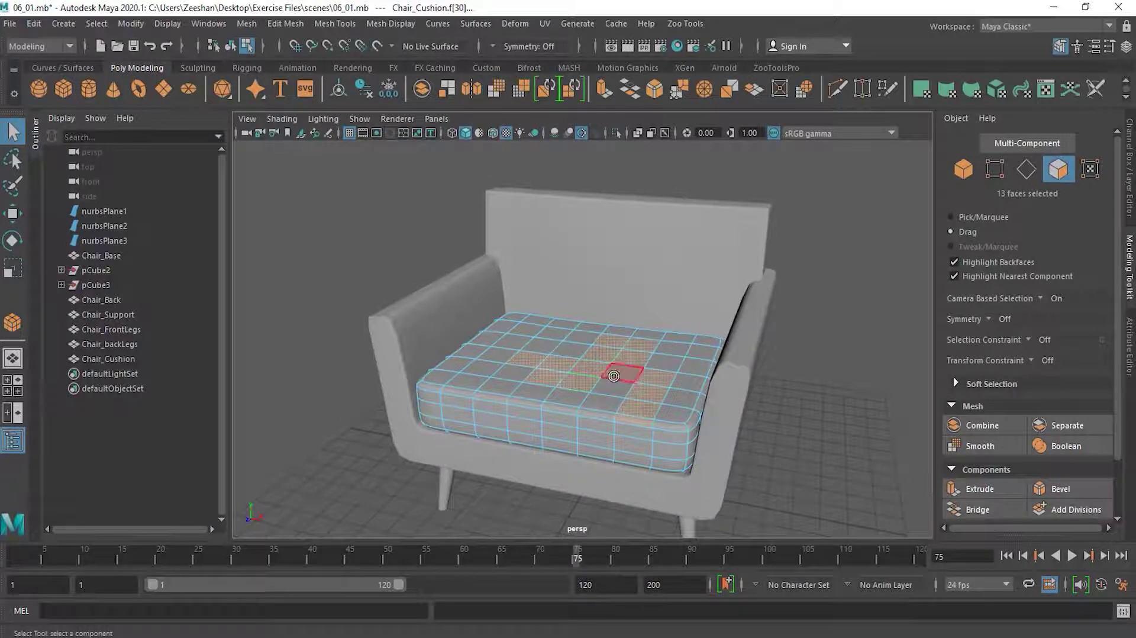
drag(539, 334, 490, 374)
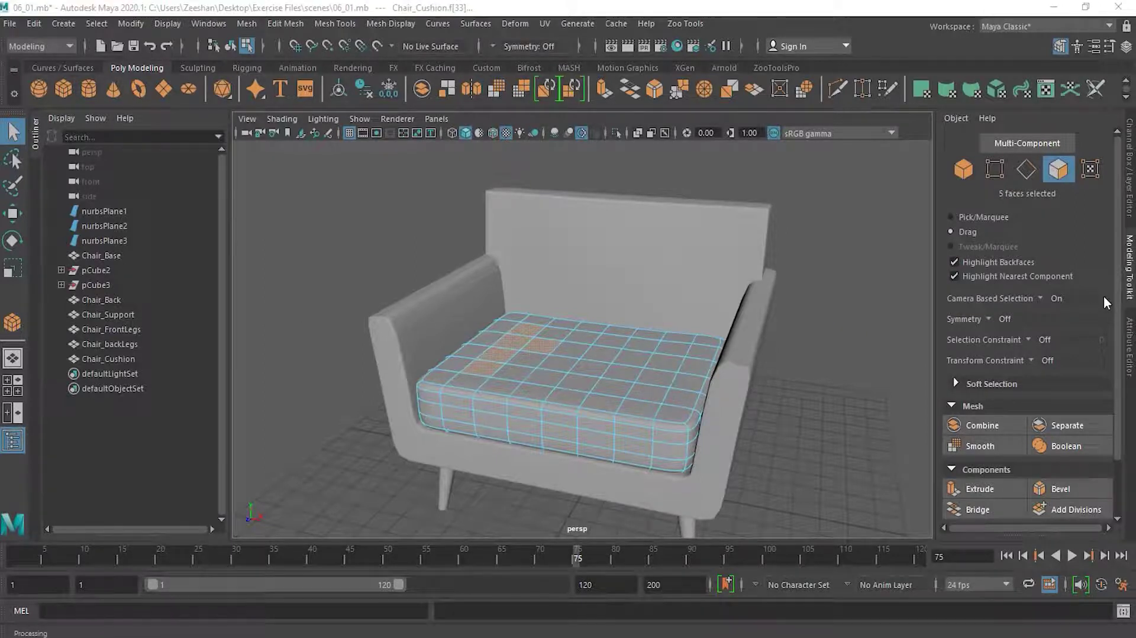
Examine the Symmetry choices, the Soft Selection settings and the remaining Modeling Toolkit commands.
click(988, 318)
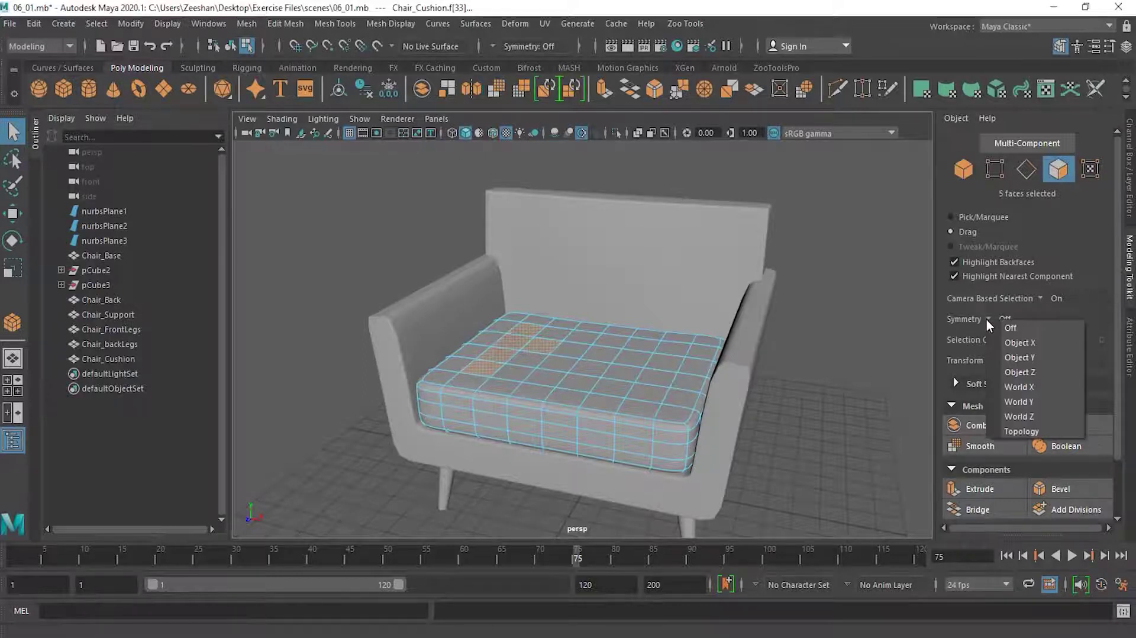
click(1117, 321)
drag(1117, 322, 1111, 388)
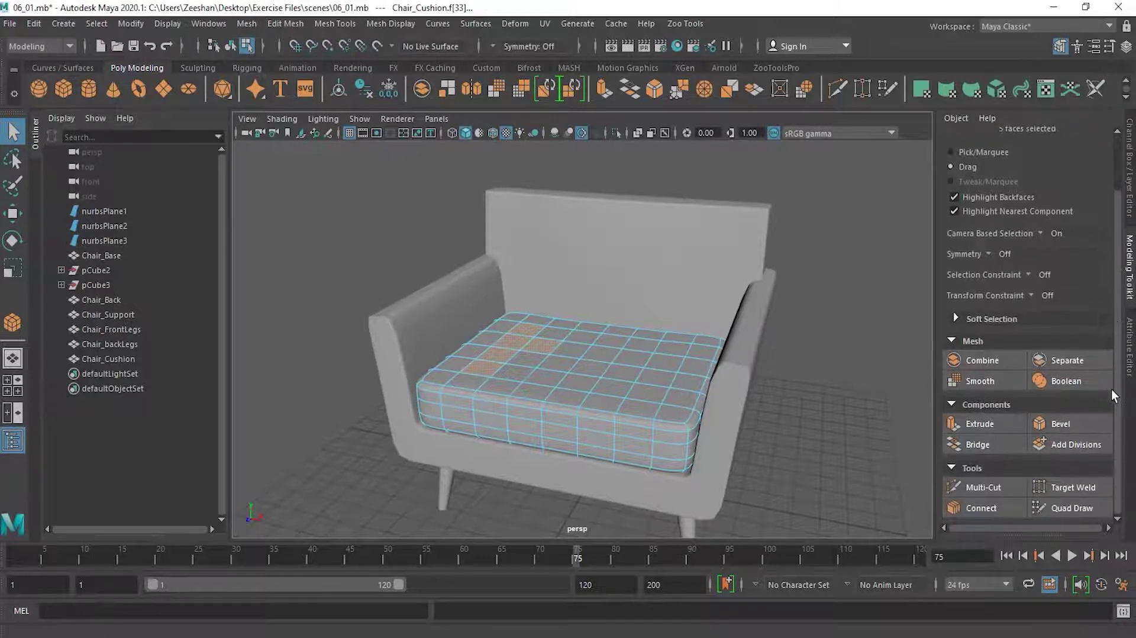
click(955, 318)
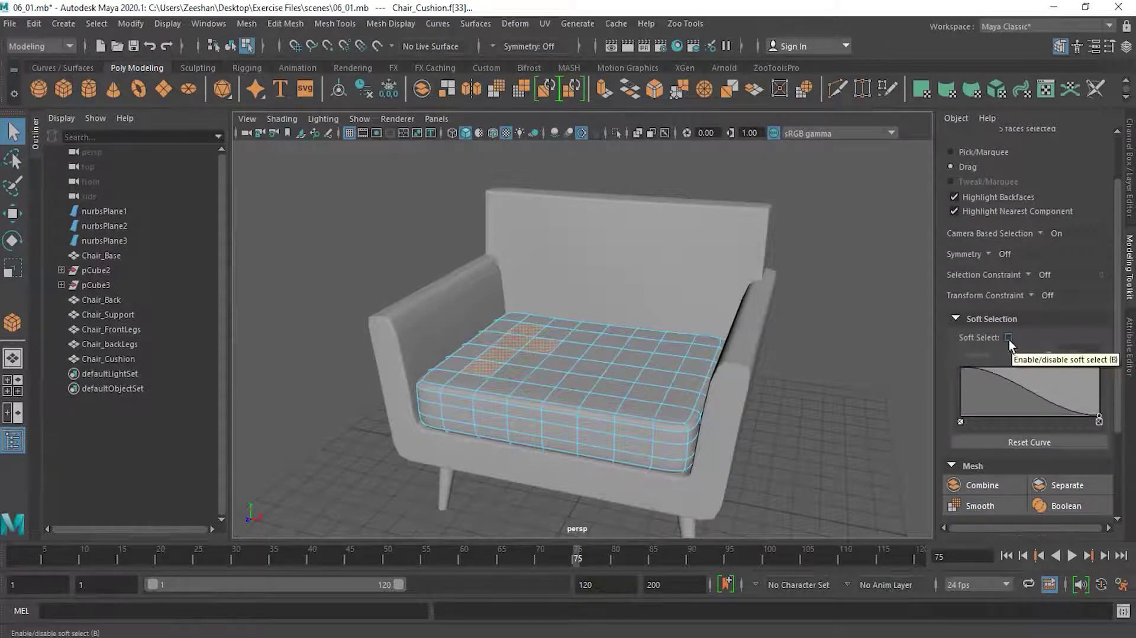
click(972, 317)
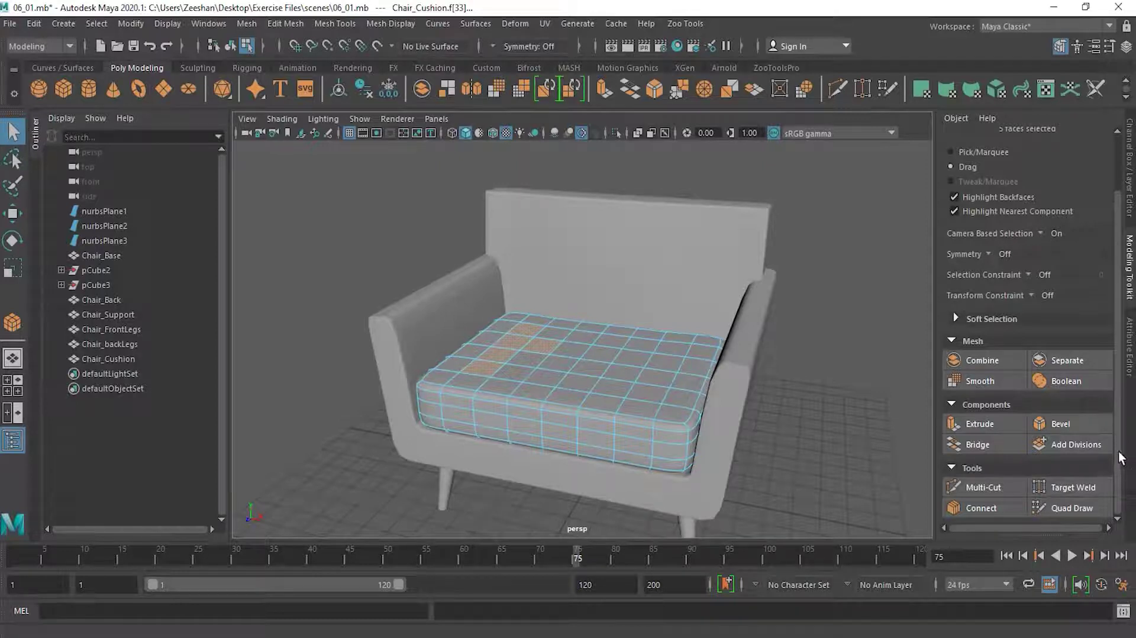
scroll(1115, 421, up, 2)
scroll(1115, 421, up, 2)
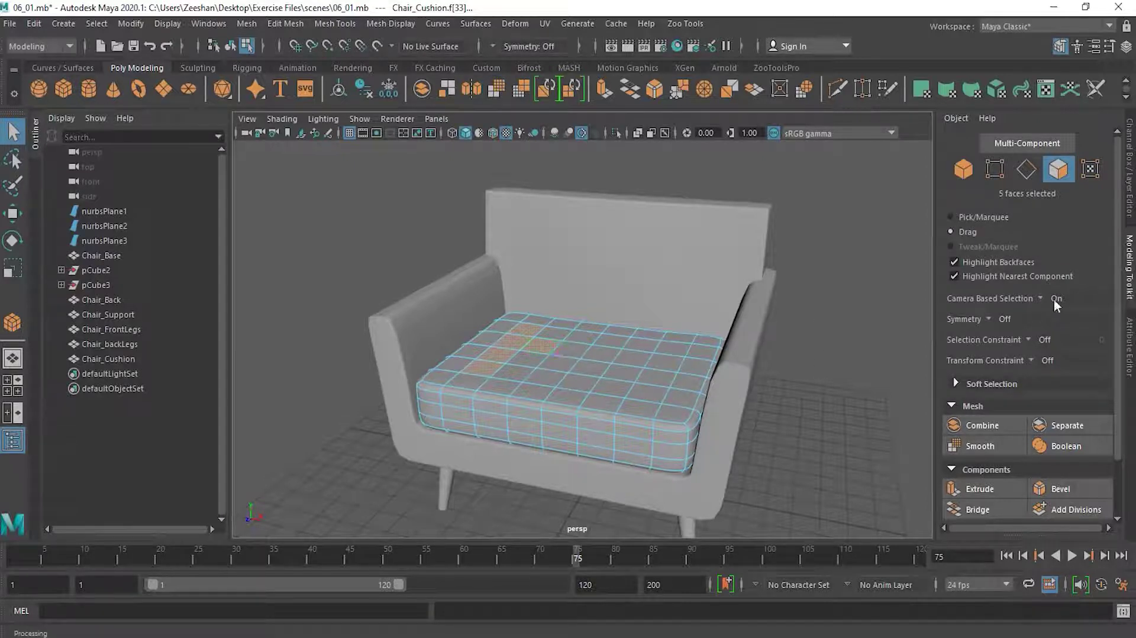
Set the selection style back to Pick/Marquee and view the whole chair.
click(999, 217)
alt+drag(571, 344, 611, 352)
alt+right_drag(611, 352, 670, 349)
alt+drag(726, 358, 601, 388)
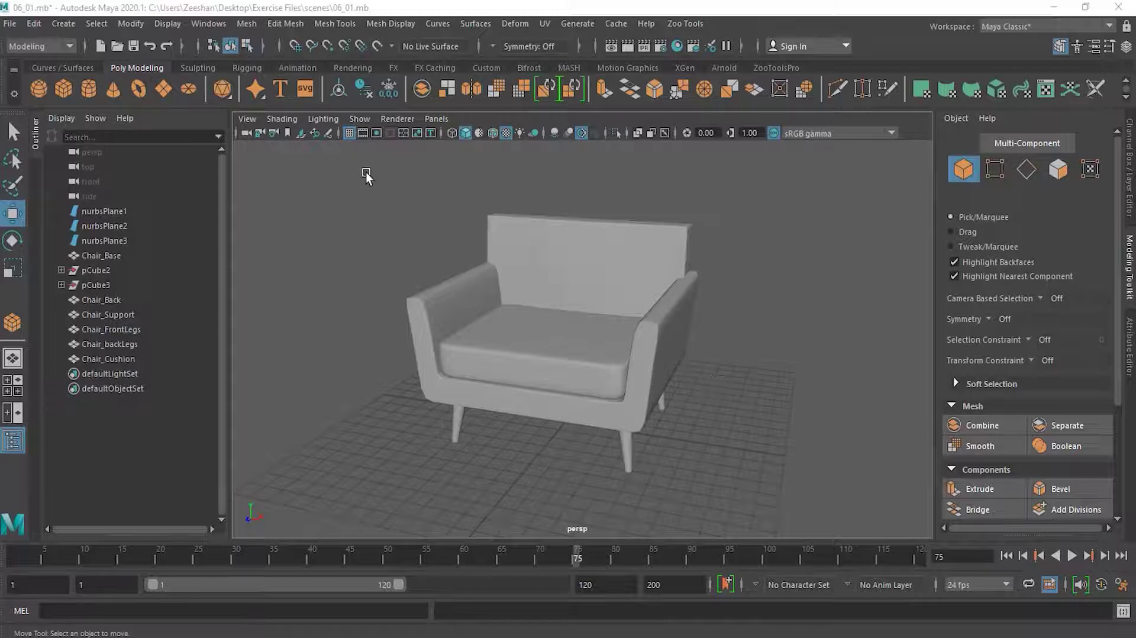
Smooth the seat cushion with exponential divisions, division level 2 and OpenSubdiv Catmull-Clark subdivision.
drag(347, 179, 357, 101)
click(570, 330)
scroll(809, 363, up, 3)
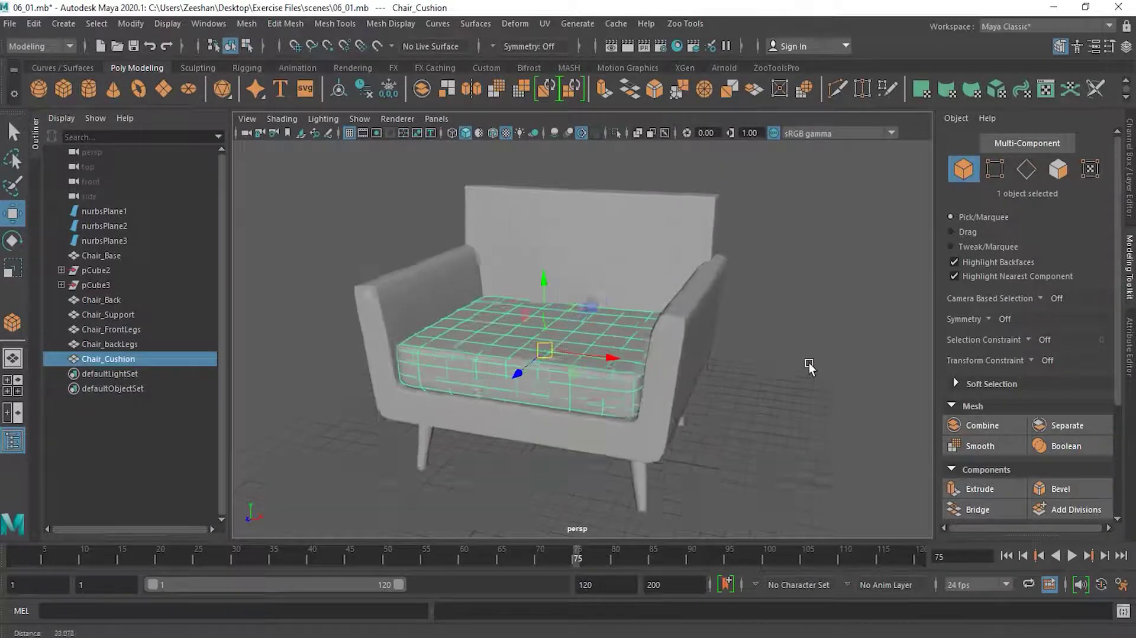
scroll(808, 363, up, 2)
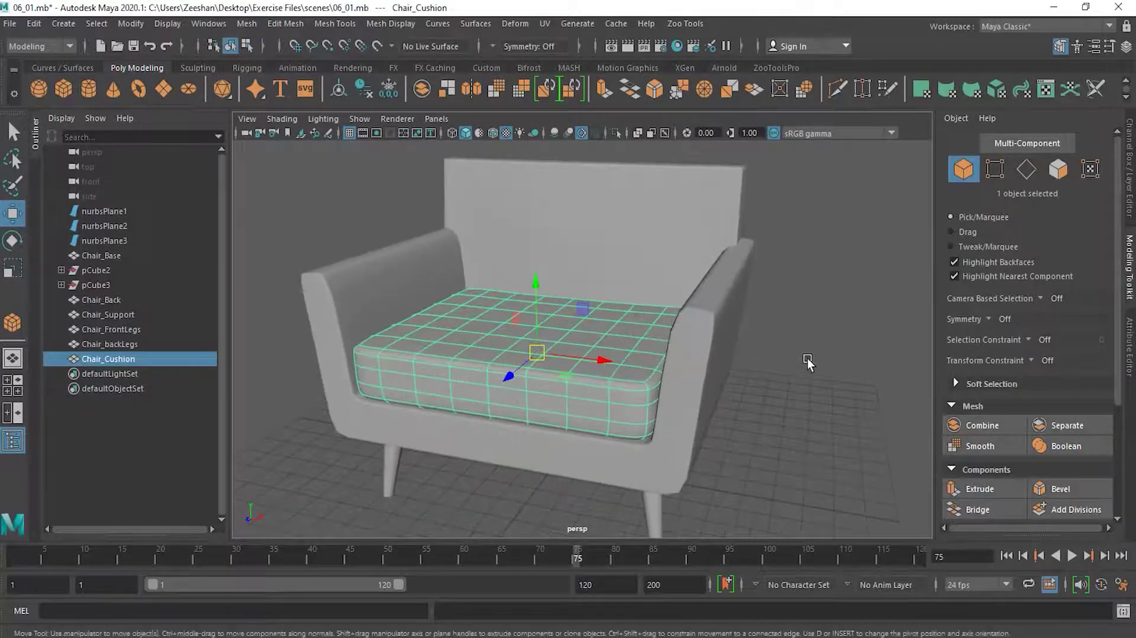
click(252, 23)
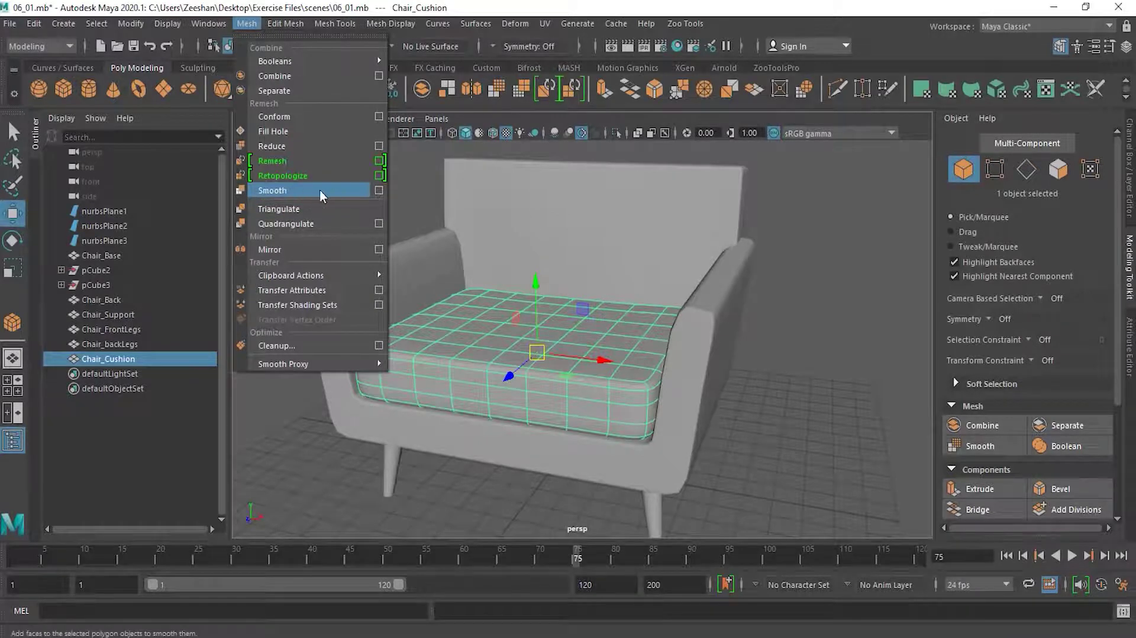
click(379, 190)
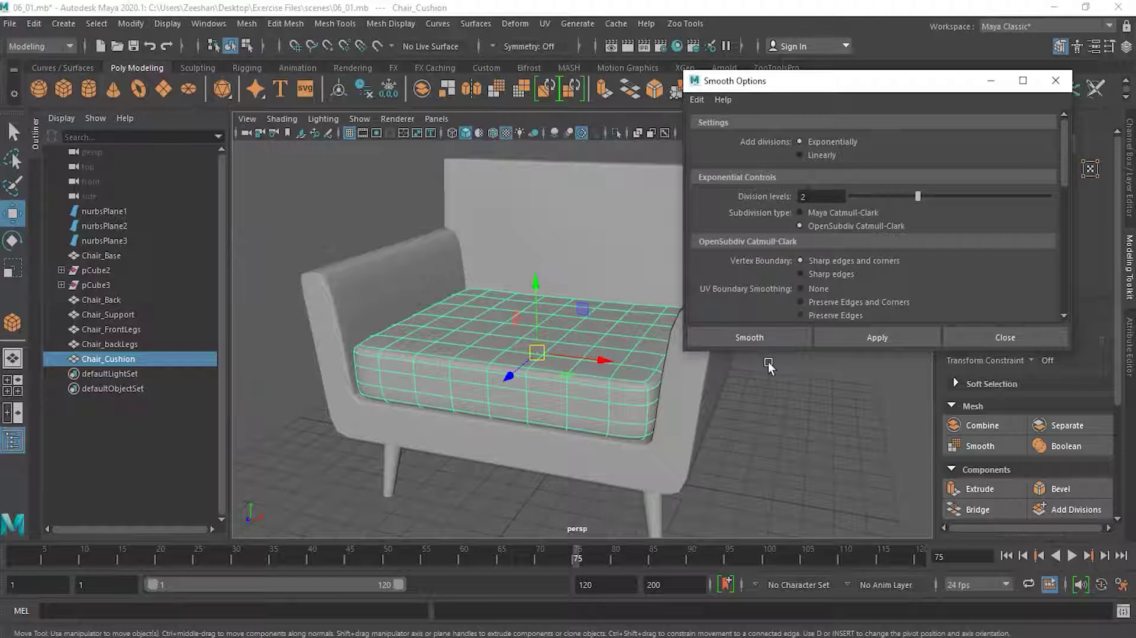
click(752, 337)
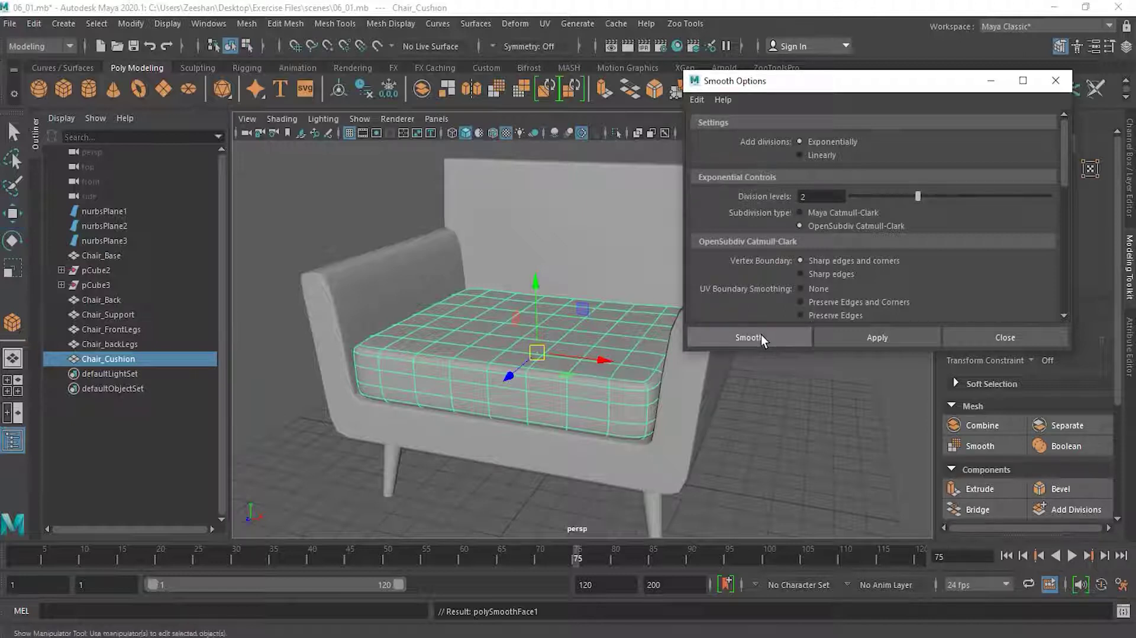
mouse_move(623, 357)
alt+mouse_down()
mouse_move(629, 388)
mouse_move(629, 376)
alt+mouse_up()
scroll(574, 413, up, 2)
scroll(550, 410, down, 2)
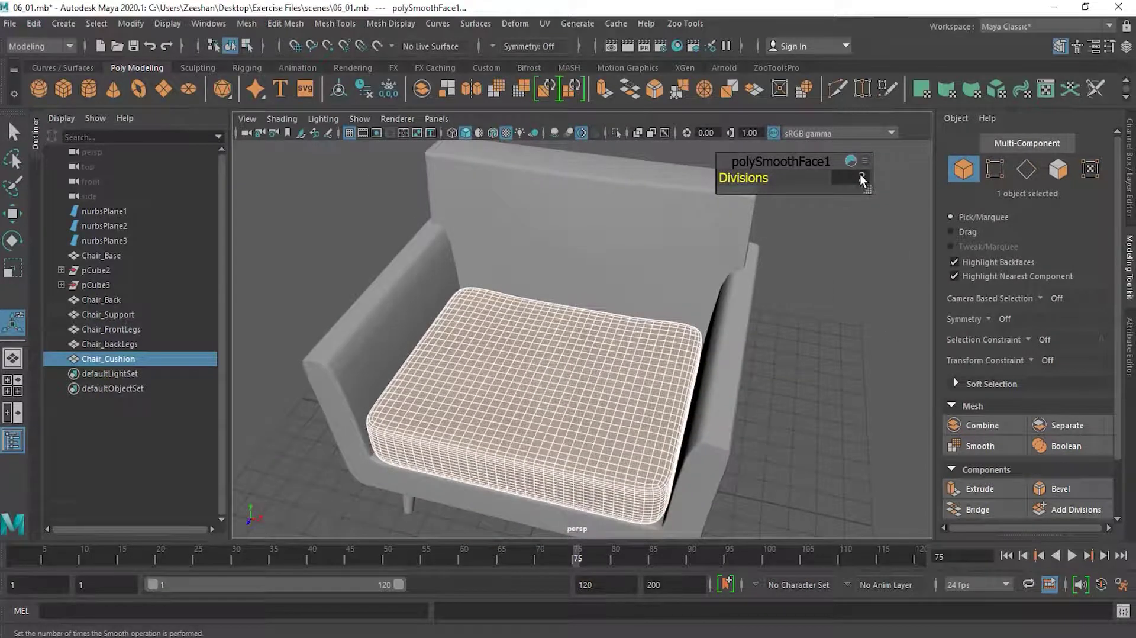
Show the attributes of the cushion's smooth operation and look through its soft-edge history and division levels.
click(1130, 362)
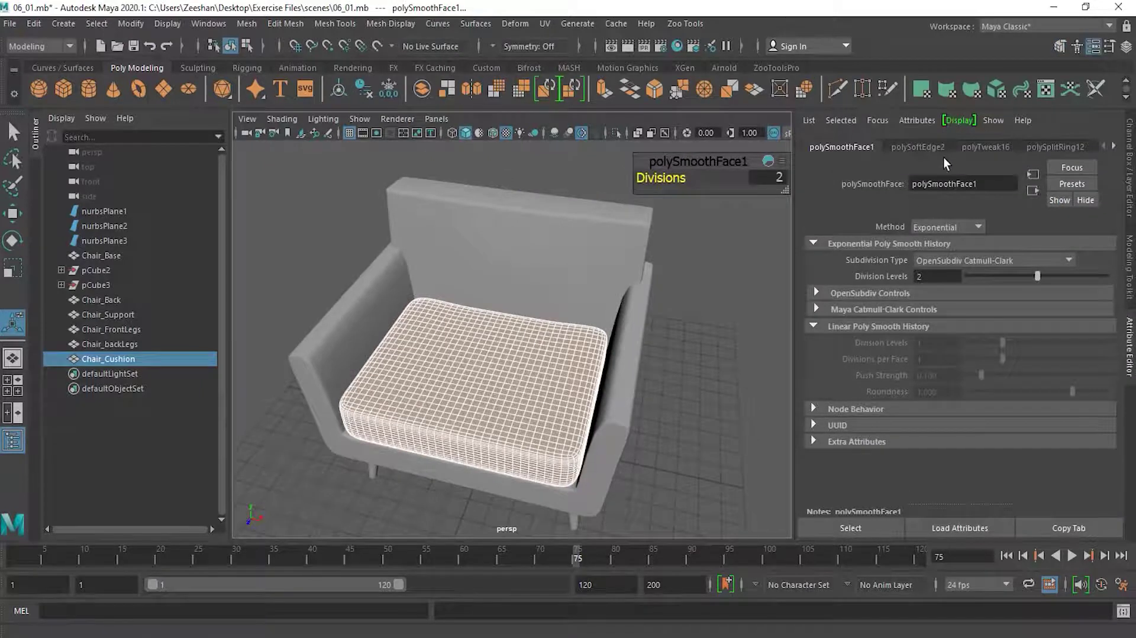
click(923, 149)
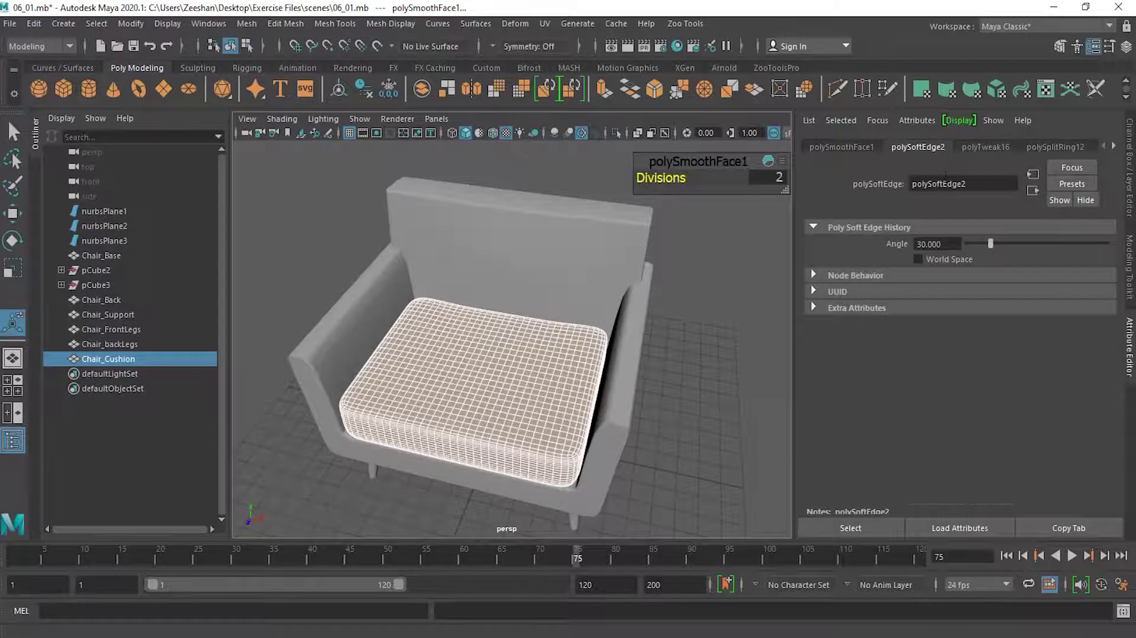
click(850, 147)
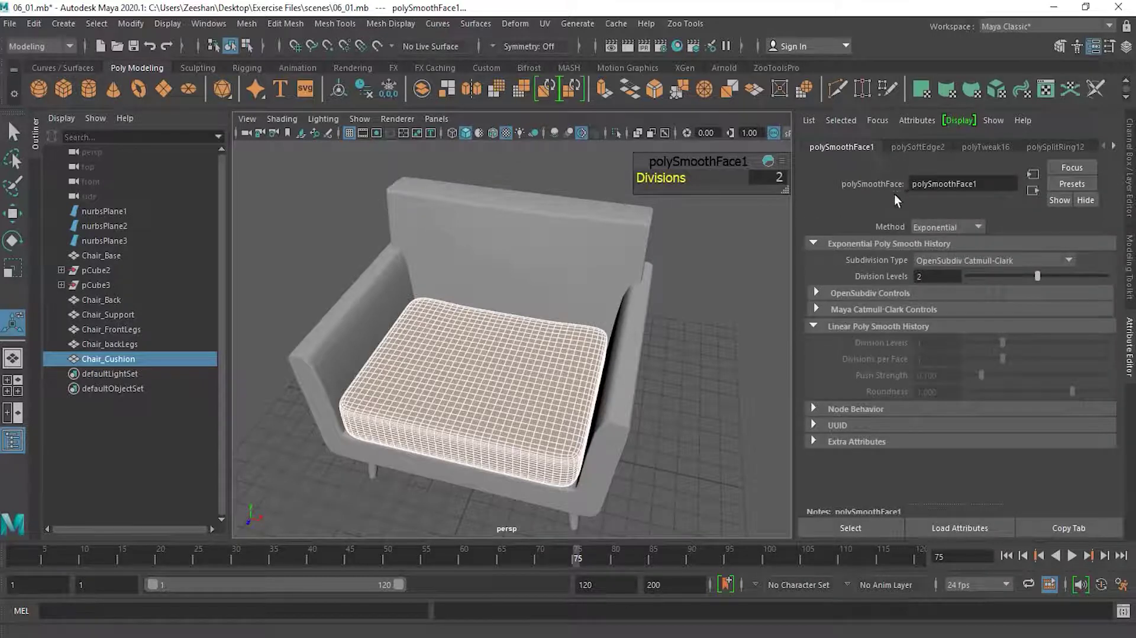
double_click(935, 277)
Compare the Maya Catmull-Clark and OpenSubdiv Catmull-Clark Adaptive subdivision types on the cushion's smooth, returning to OpenSubdiv Catmull-Clark.
click(1000, 262)
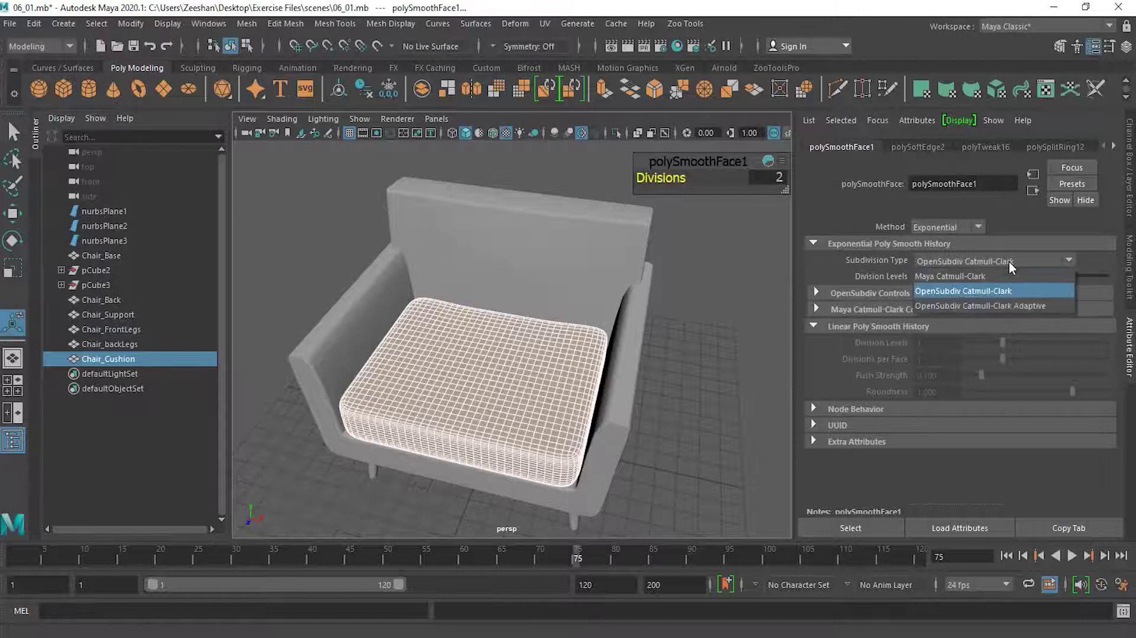
click(987, 278)
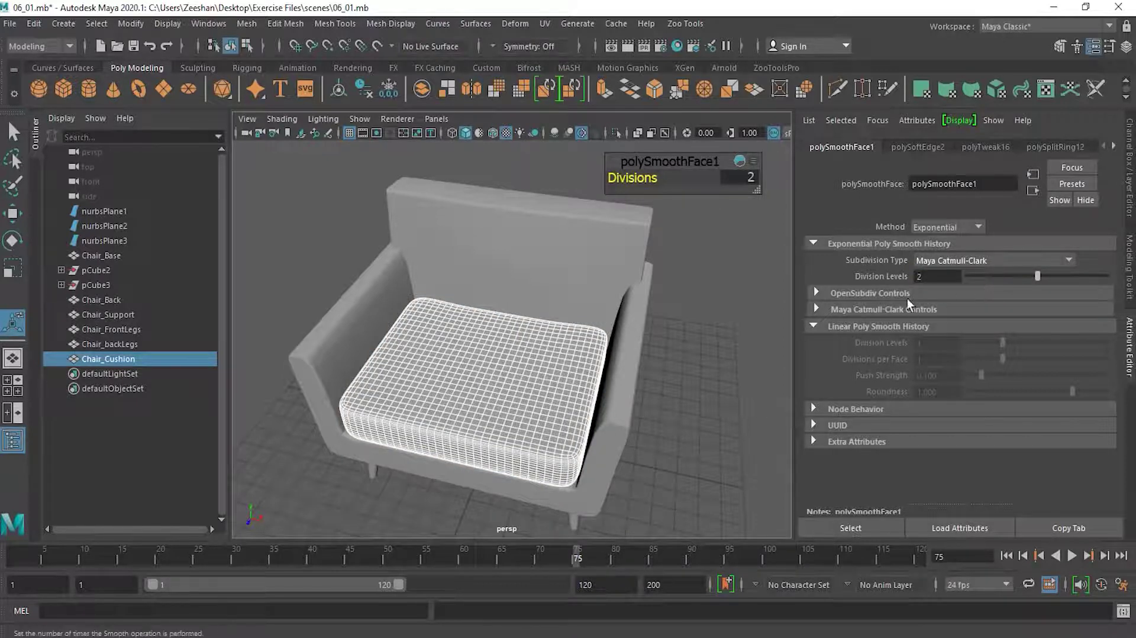
click(967, 260)
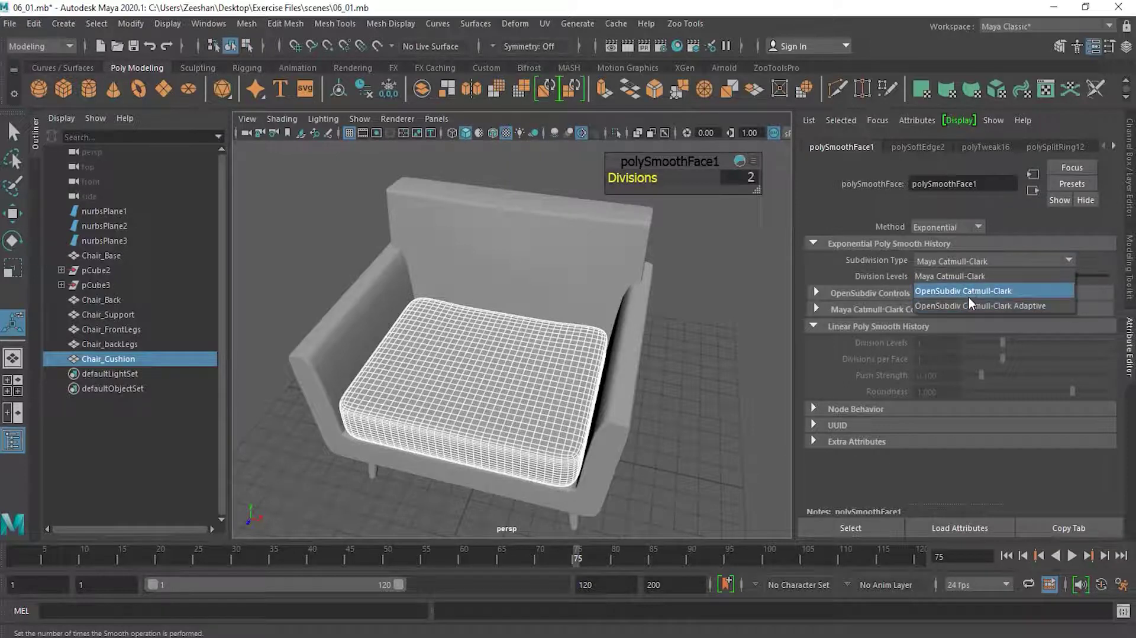
click(949, 293)
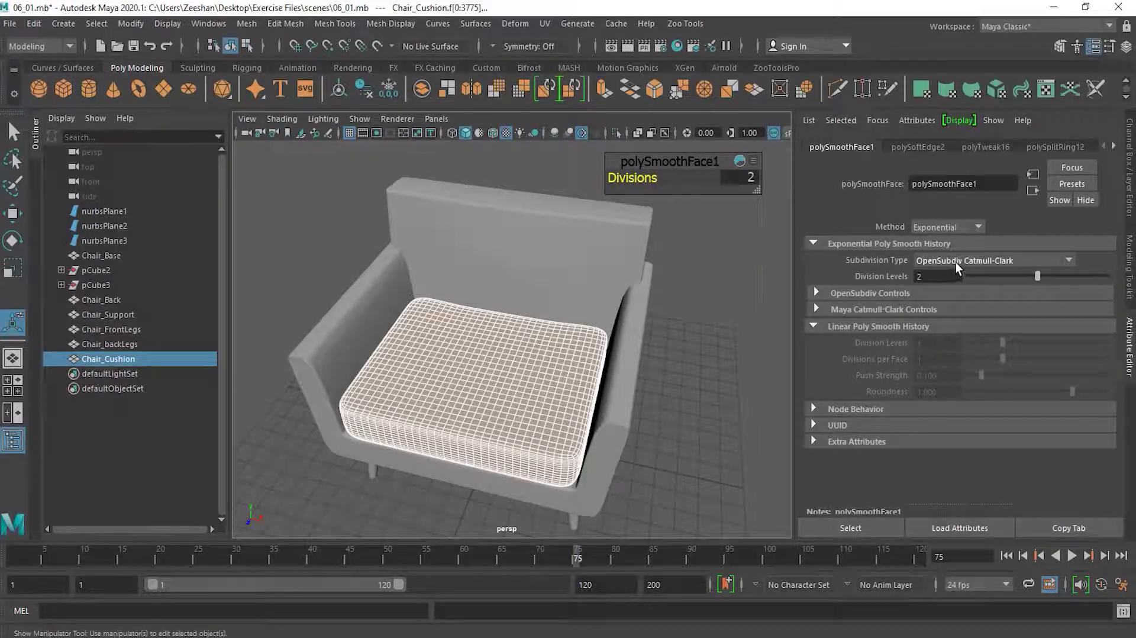
click(956, 261)
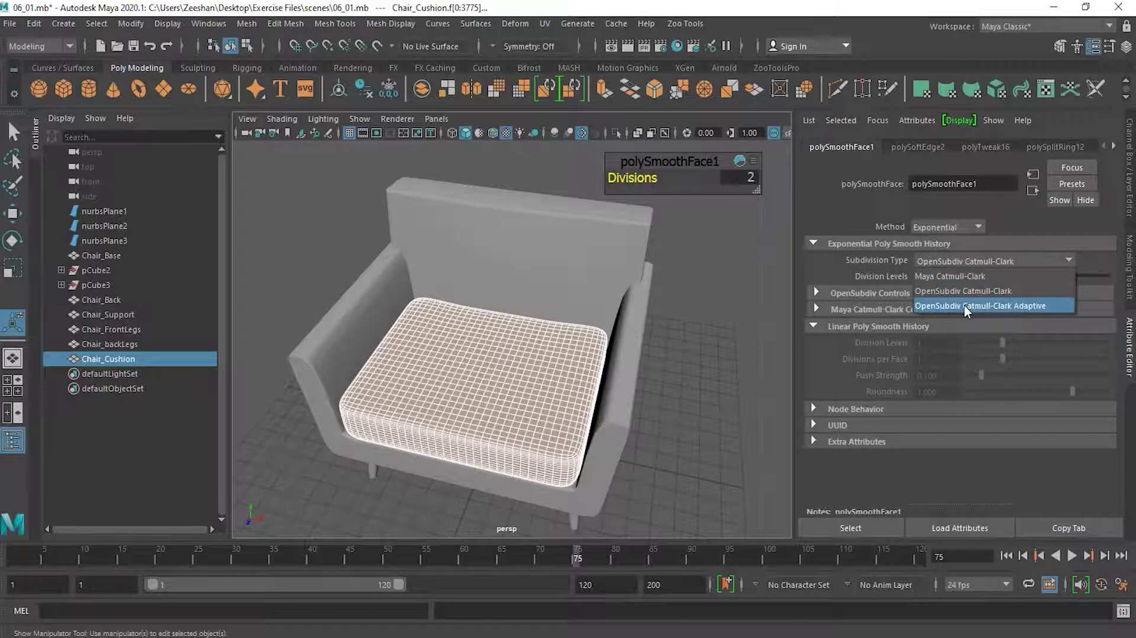
click(965, 306)
click(966, 261)
click(965, 293)
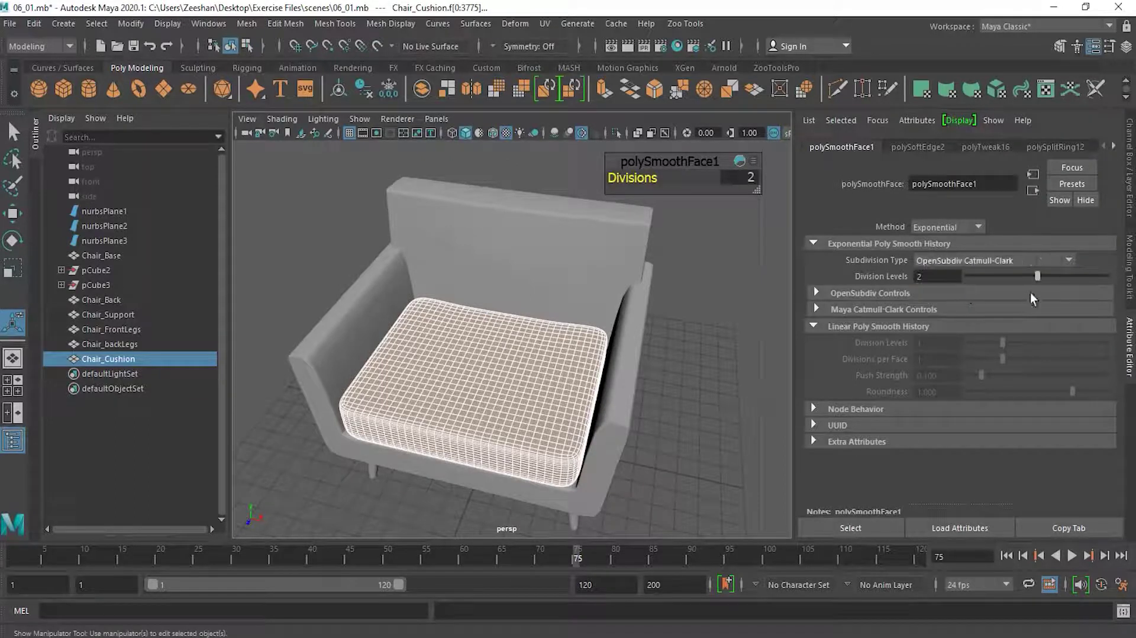
Try 3 division levels on the cushion's smooth operation, and reduce them to 1.
drag(1038, 277, 1074, 278)
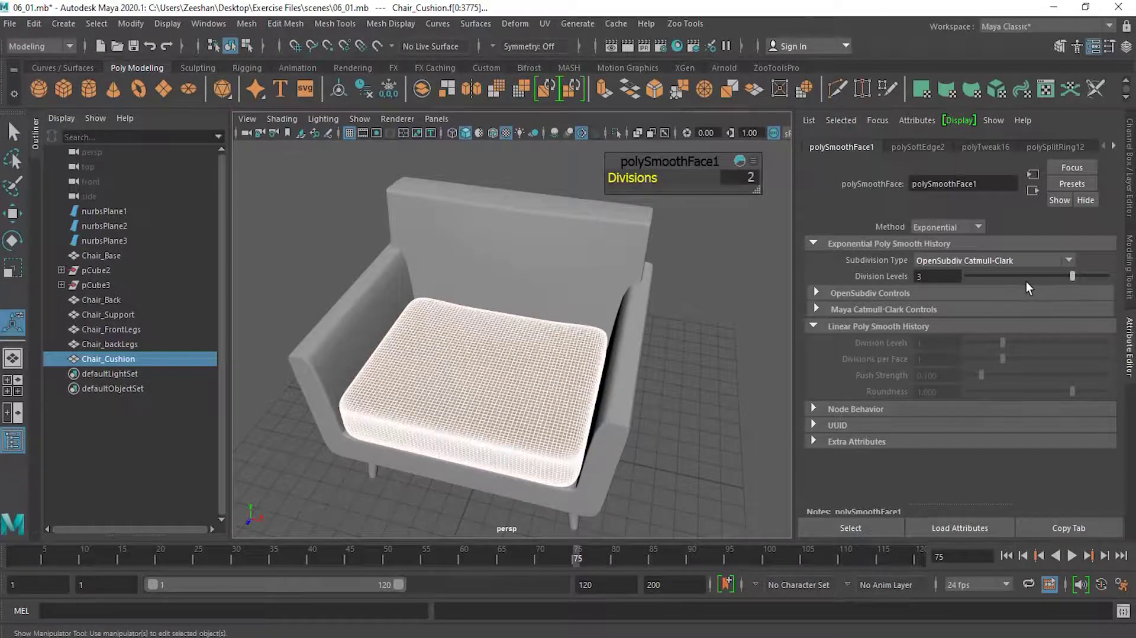
click(1005, 277)
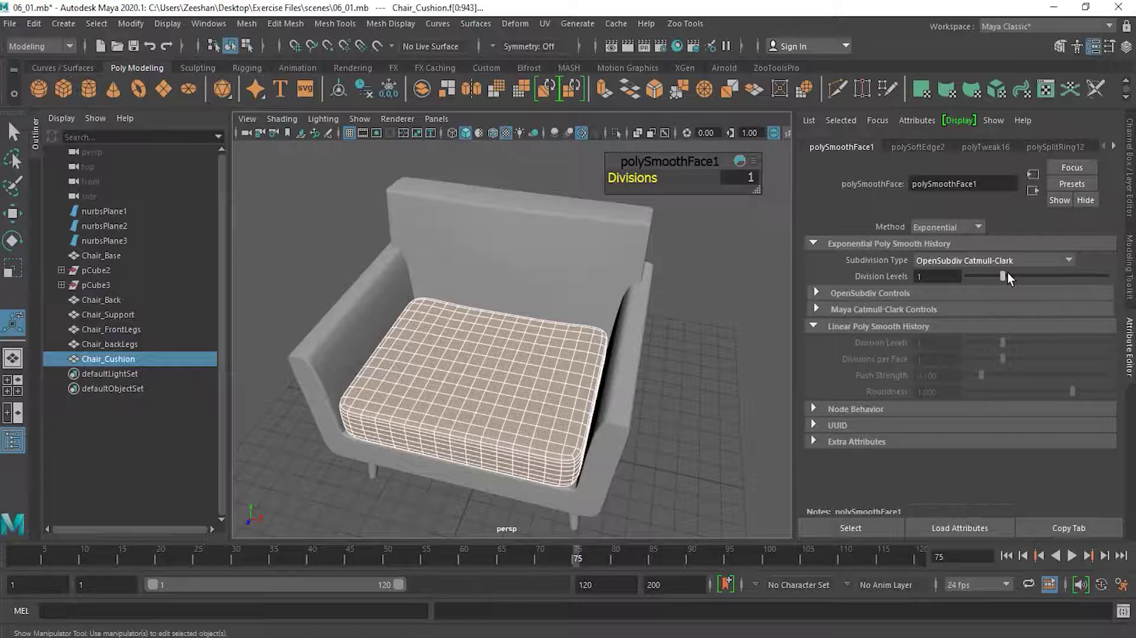
mouse_move(1001, 274)
mouse_down()
mouse_move(983, 274)
mouse_move(1002, 279)
mouse_up()
Compare 0 division levels with 1 in a close view of the cushion's front corner, ending at 1.
alt+right_drag(454, 486, 615, 478)
alt+middle_drag(615, 478, 585, 367)
alt+right_drag(563, 362, 612, 361)
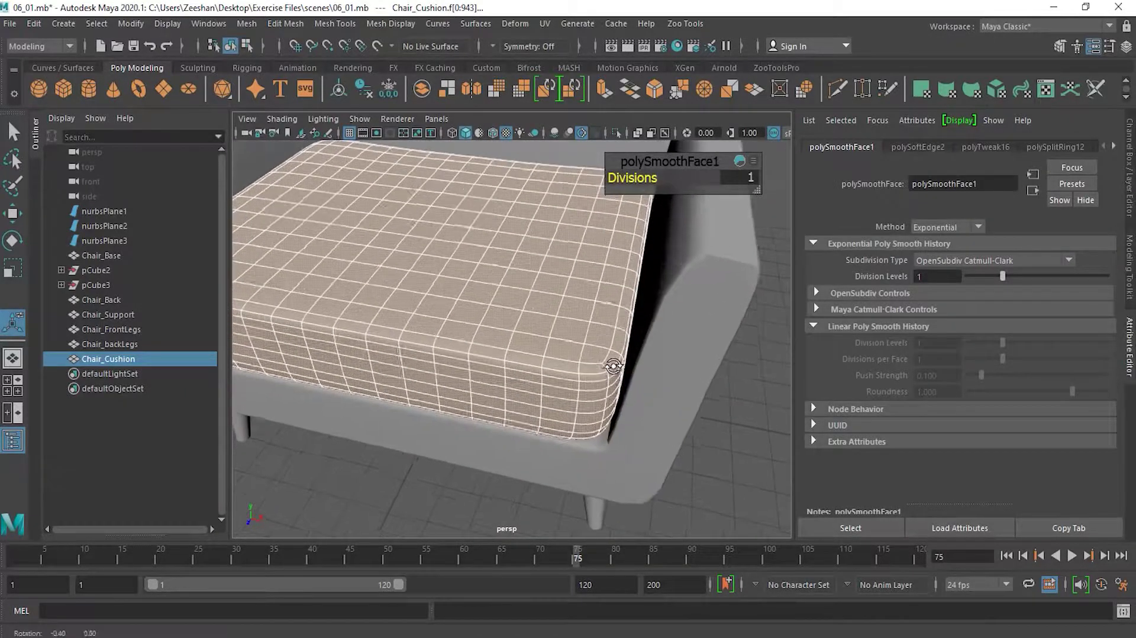
alt+drag(611, 360, 609, 376)
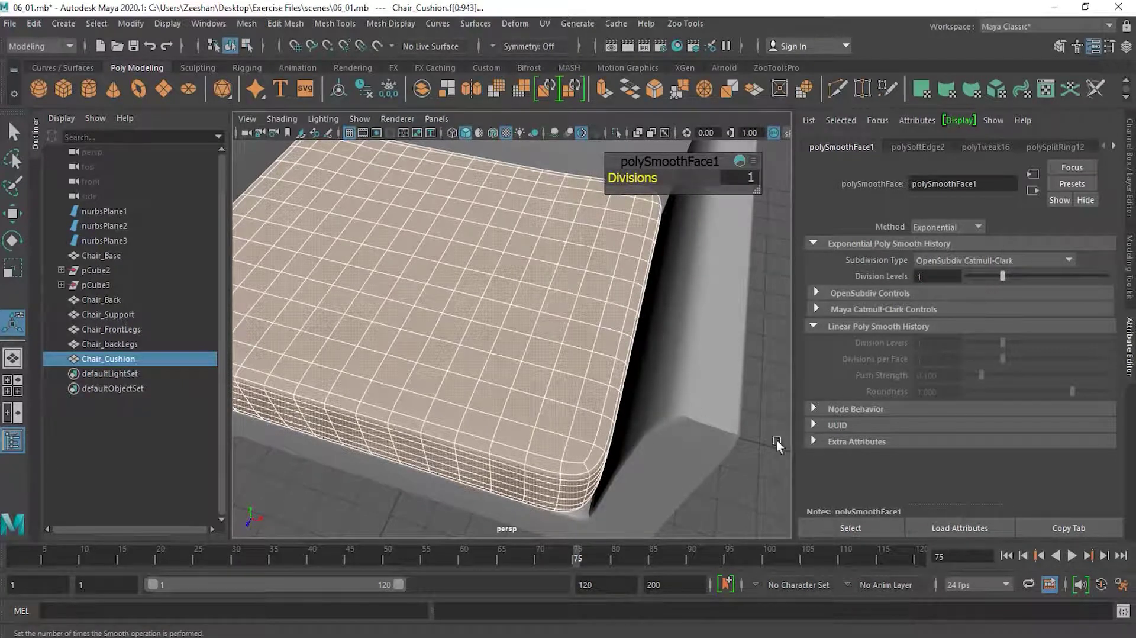
drag(1003, 276, 968, 276)
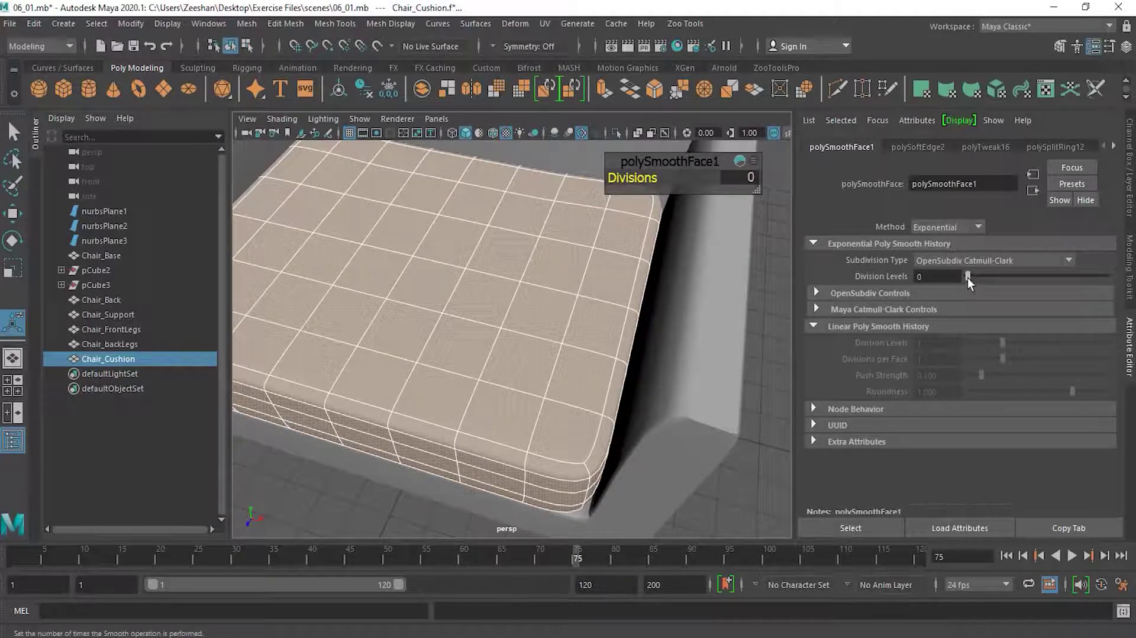
mouse_move(983, 276)
mouse_down()
mouse_move(963, 279)
mouse_move(1000, 283)
mouse_up()
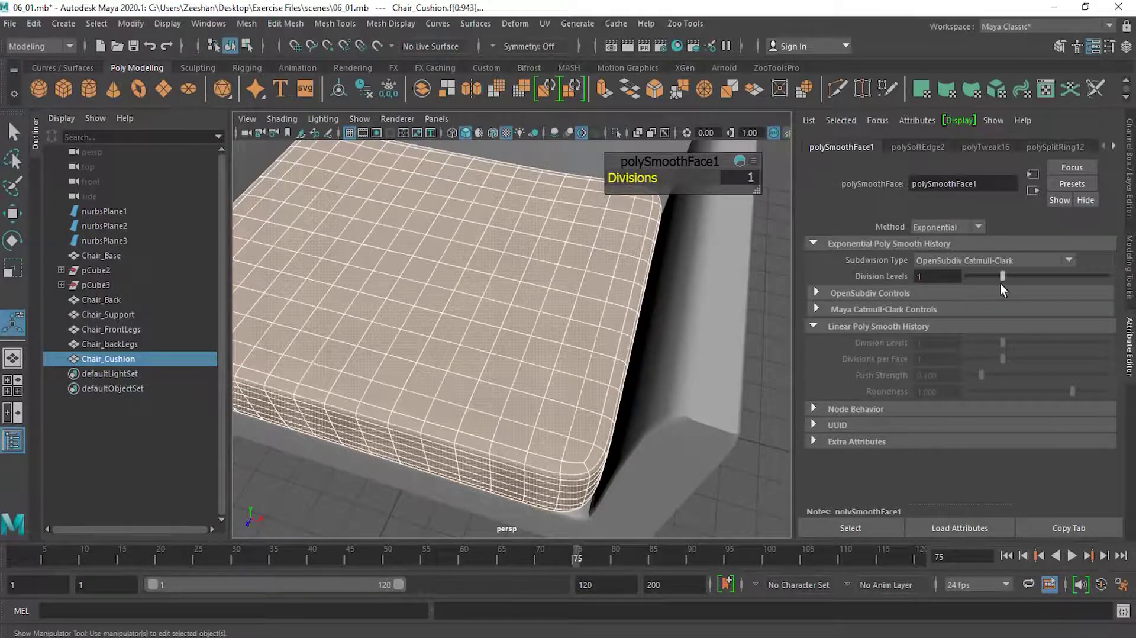
Undo the division level changes and the smooth operation on the cushion, and keep the cushion selected.
click(762, 480)
click(545, 416)
key(ctrl+z)
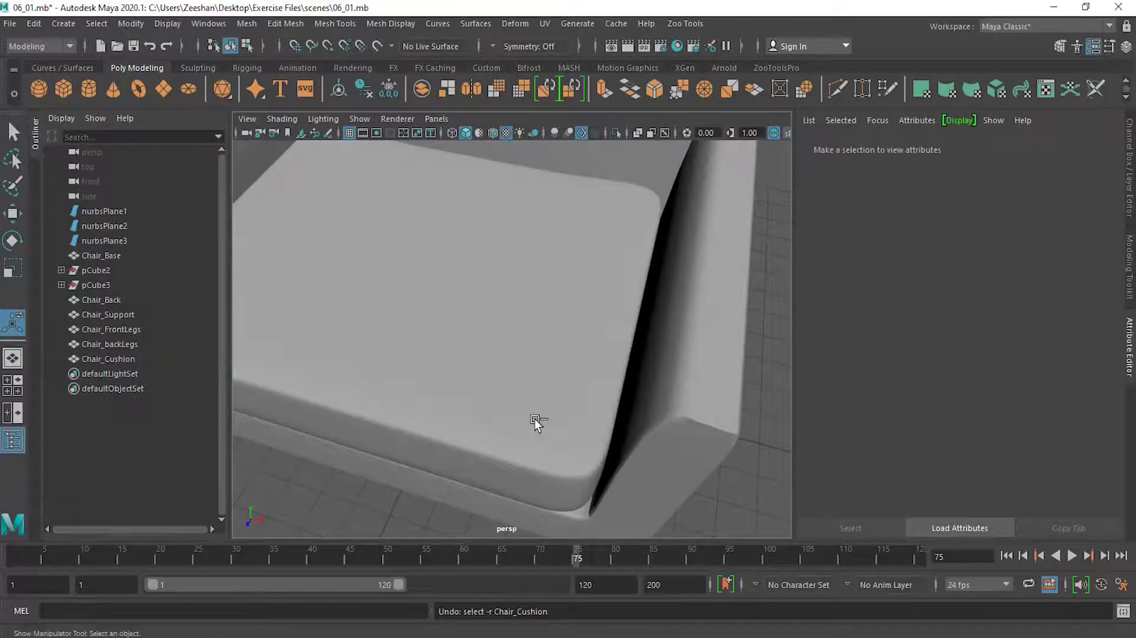
key(ctrl+z)
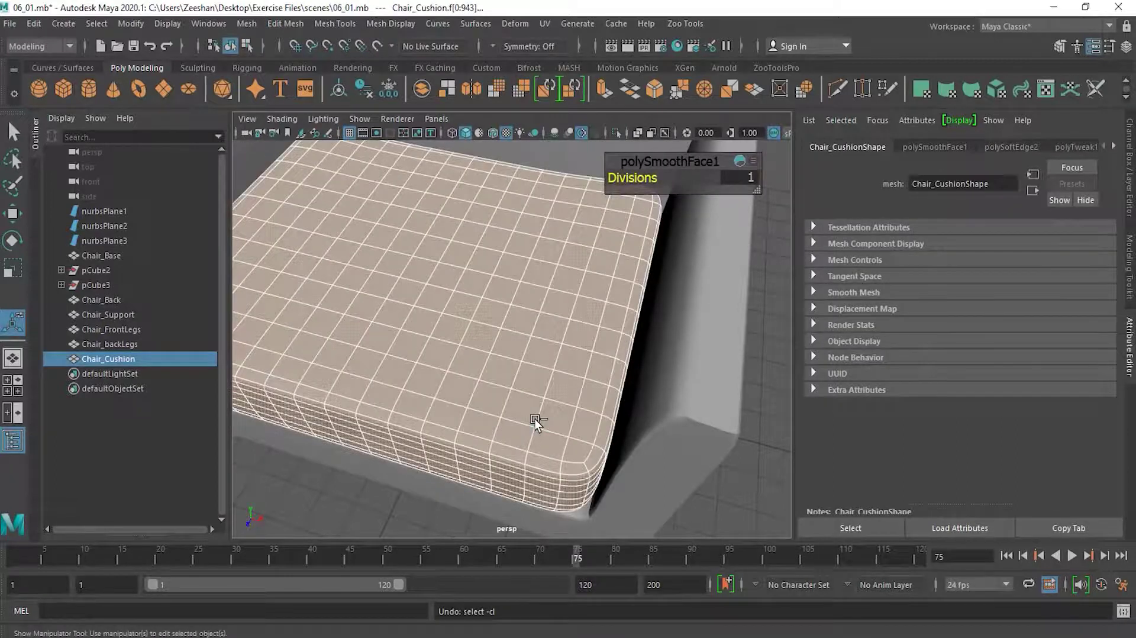
key(ctrl+z)
key(ctrl+z)
key(ctrl+z)
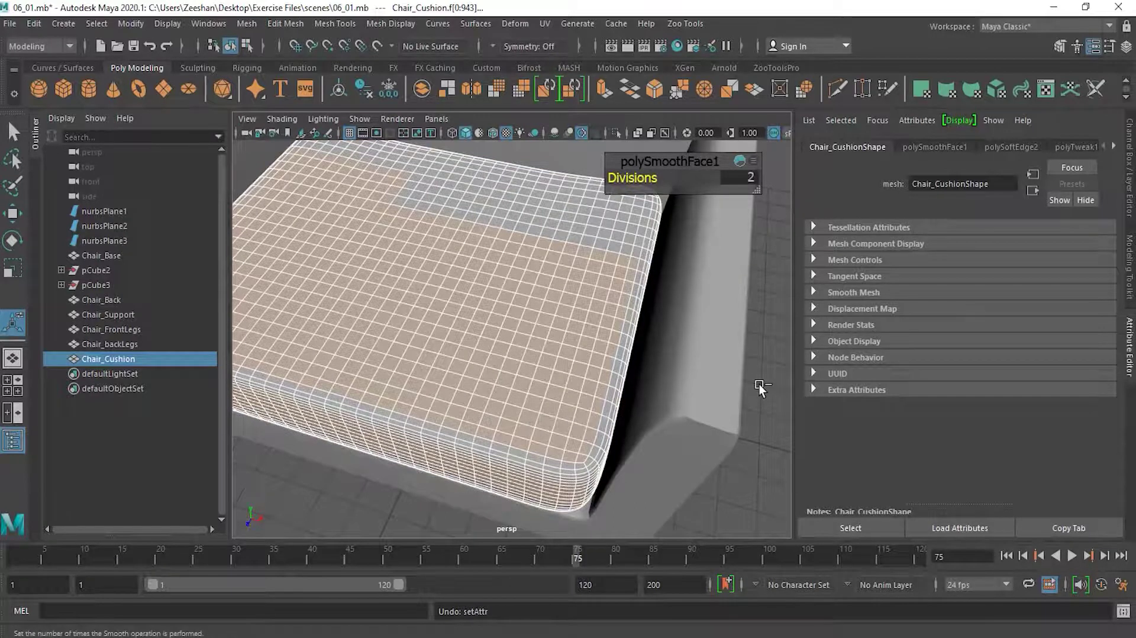
key(ctrl+z)
key(ctrl+z)
key(ctrl+z)
click(516, 345)
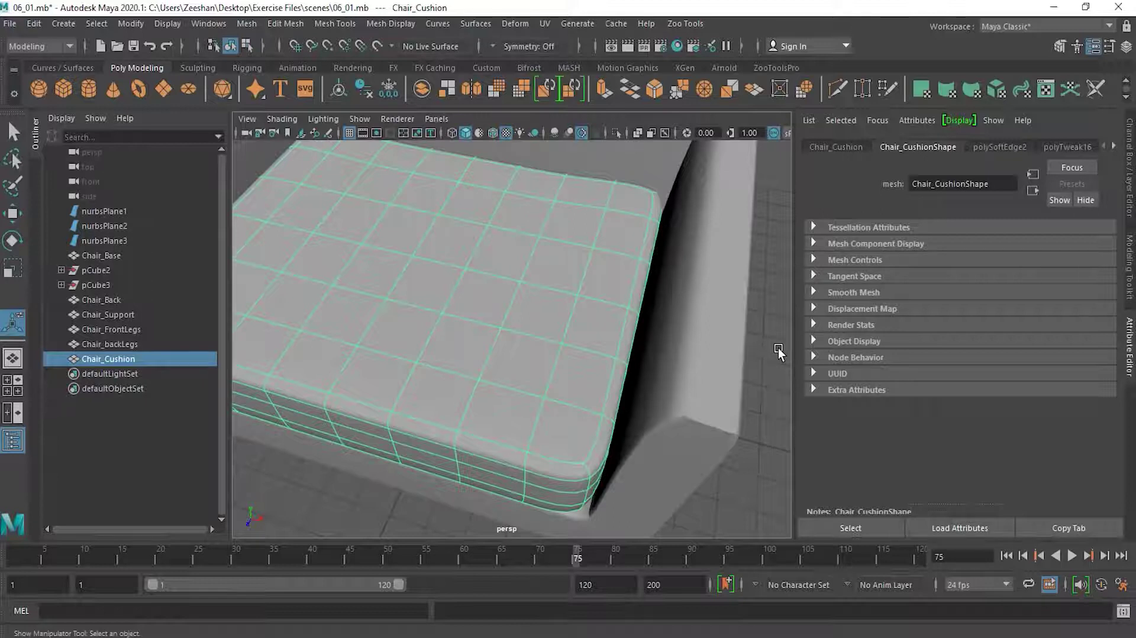
Turn off the cushion's smooth preview to show its original mesh on the whole chair, and reselect the cushion.
alt+right_drag(668, 357, 523, 368)
alt+drag(514, 370, 527, 344)
alt+middle_drag(554, 336, 562, 352)
alt+drag(562, 352, 503, 426)
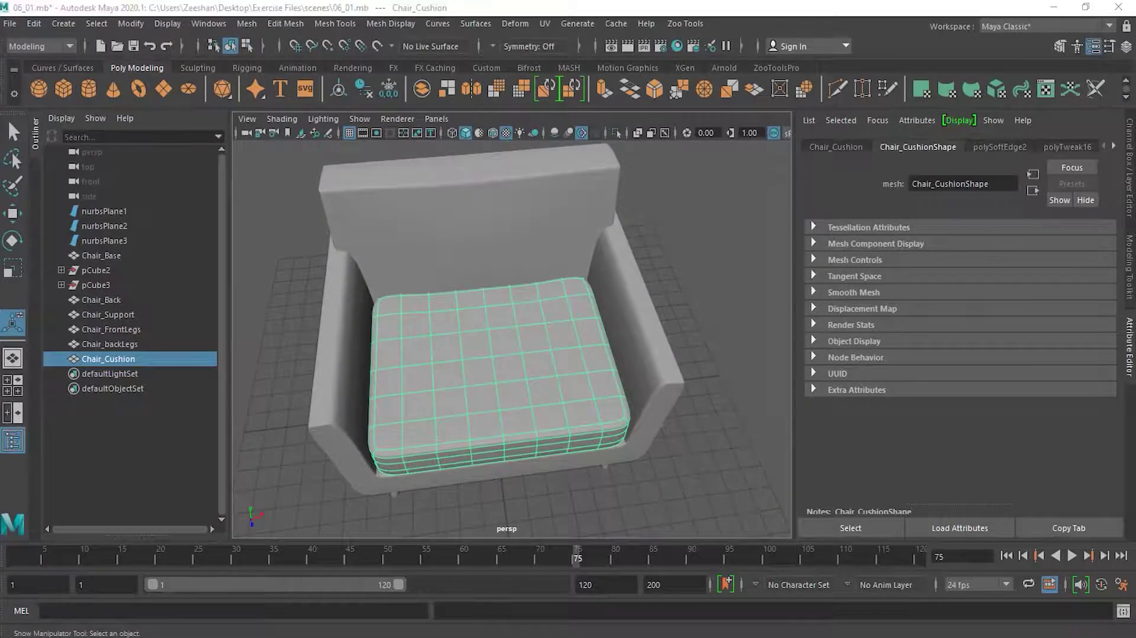
key(3)
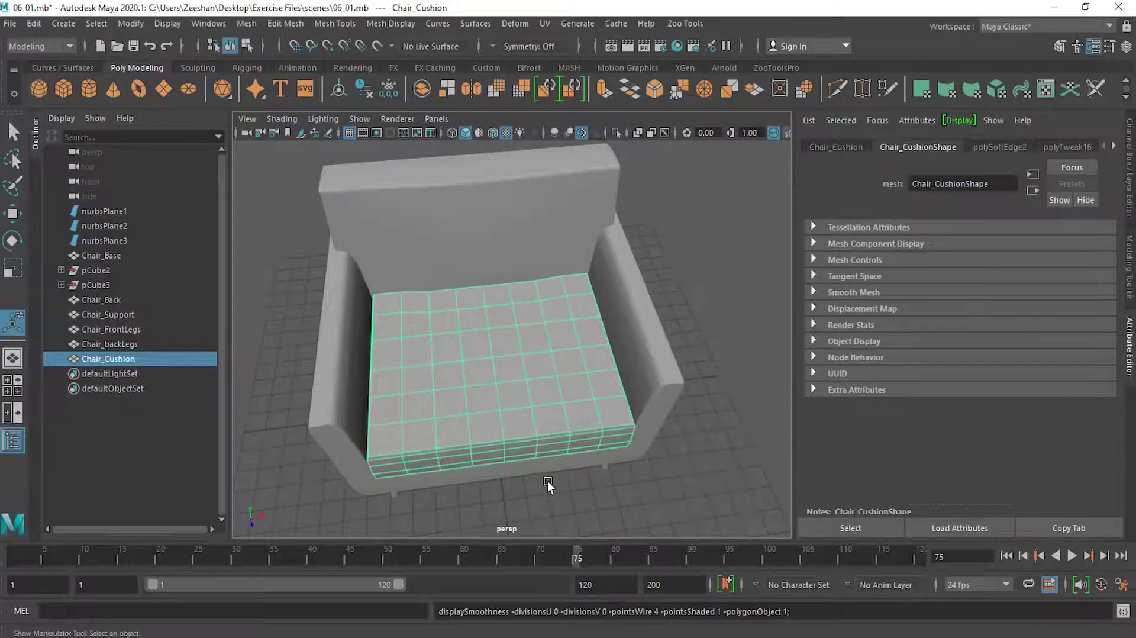
click(573, 484)
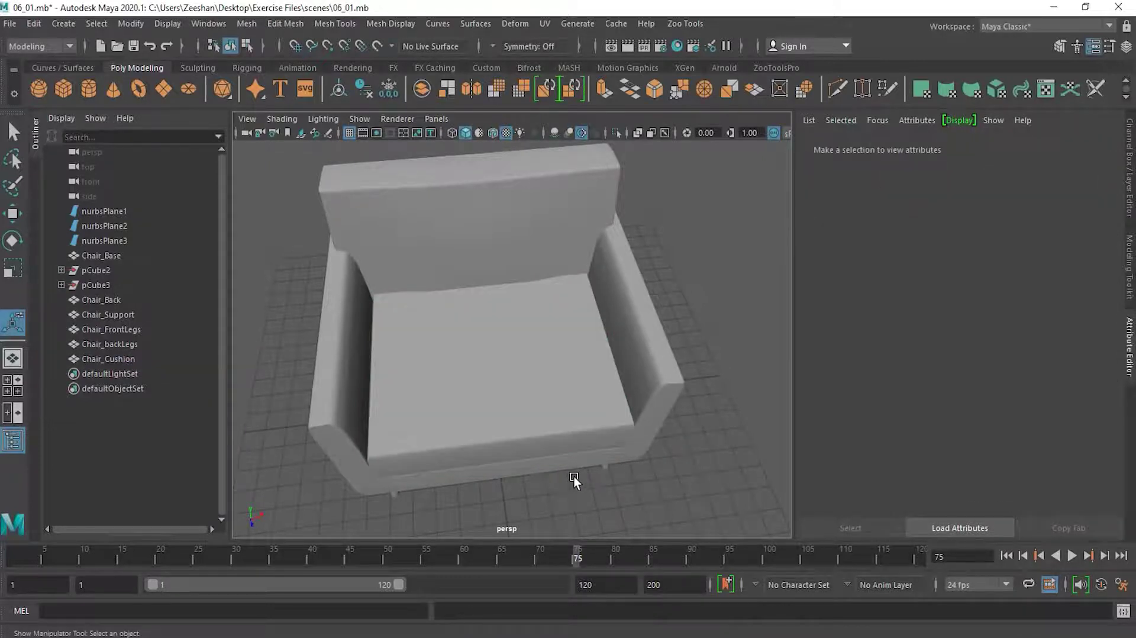
alt+drag(572, 477, 527, 449)
click(453, 339)
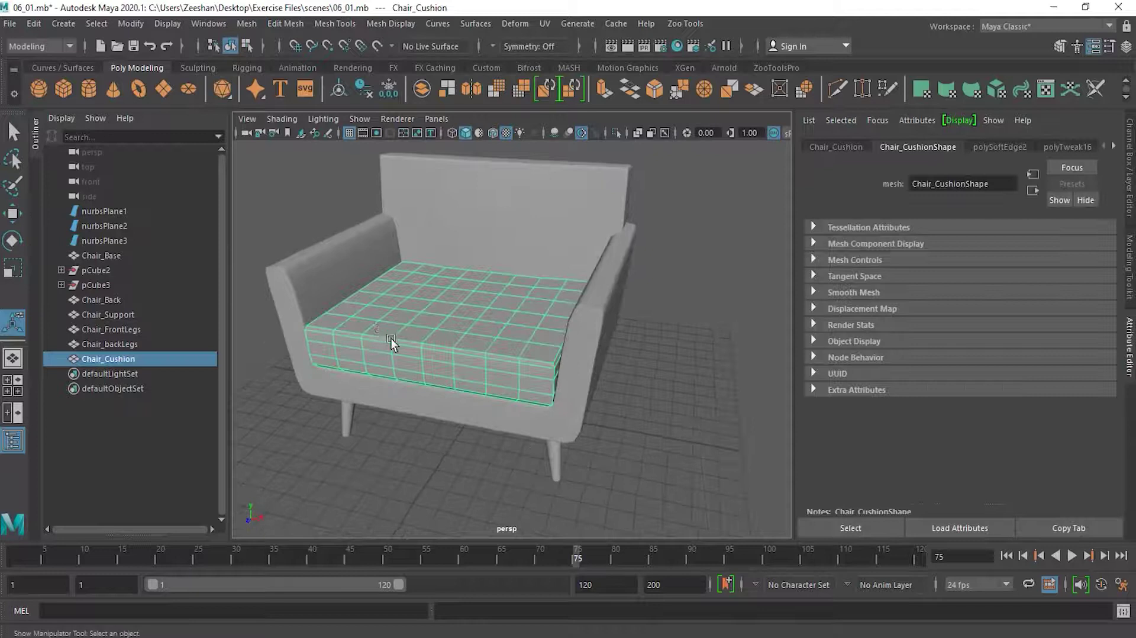
Try the mesh Smooth operation on the unsmoothed cushion, and undo it.
alt+drag(391, 339, 339, 366)
alt+right_drag(339, 366, 388, 380)
alt+drag(388, 380, 396, 346)
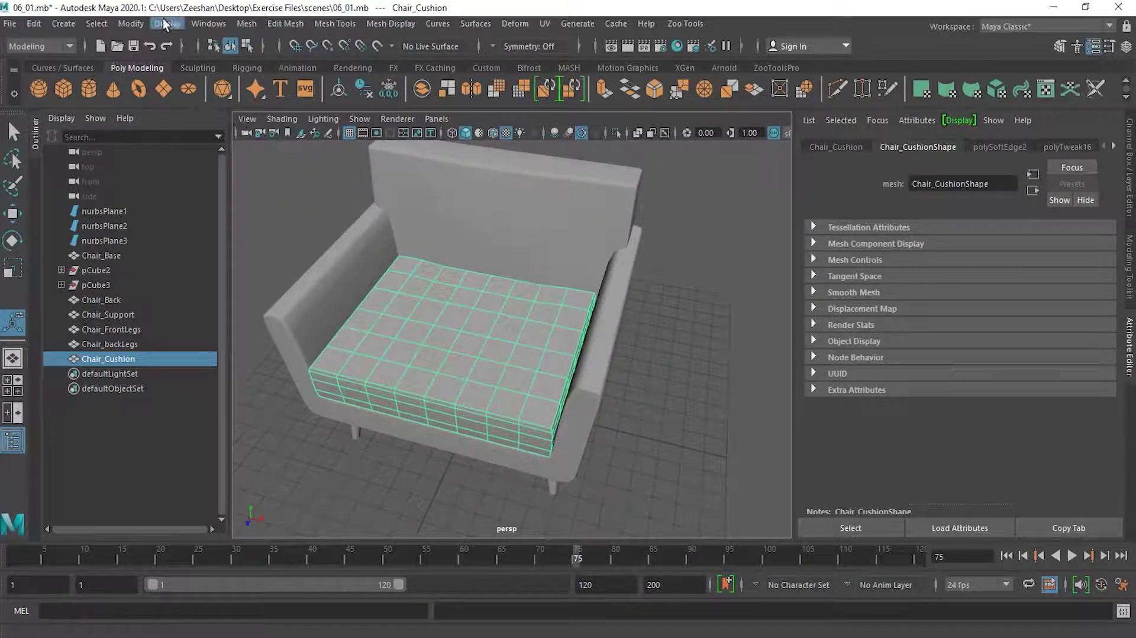
click(176, 25)
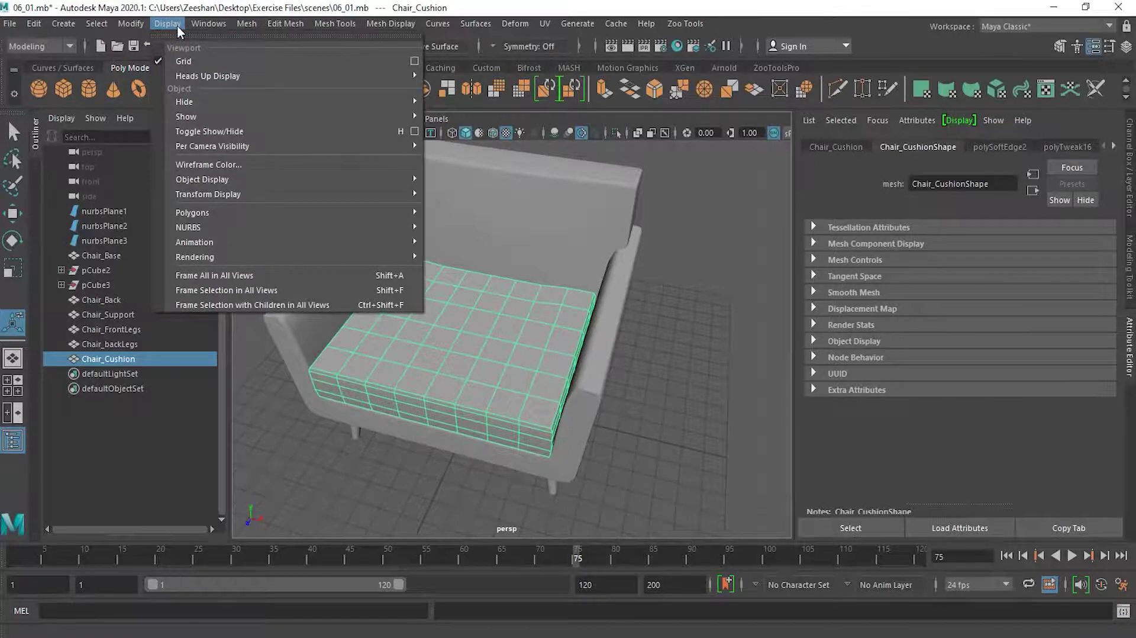
mouse_move(249, 22)
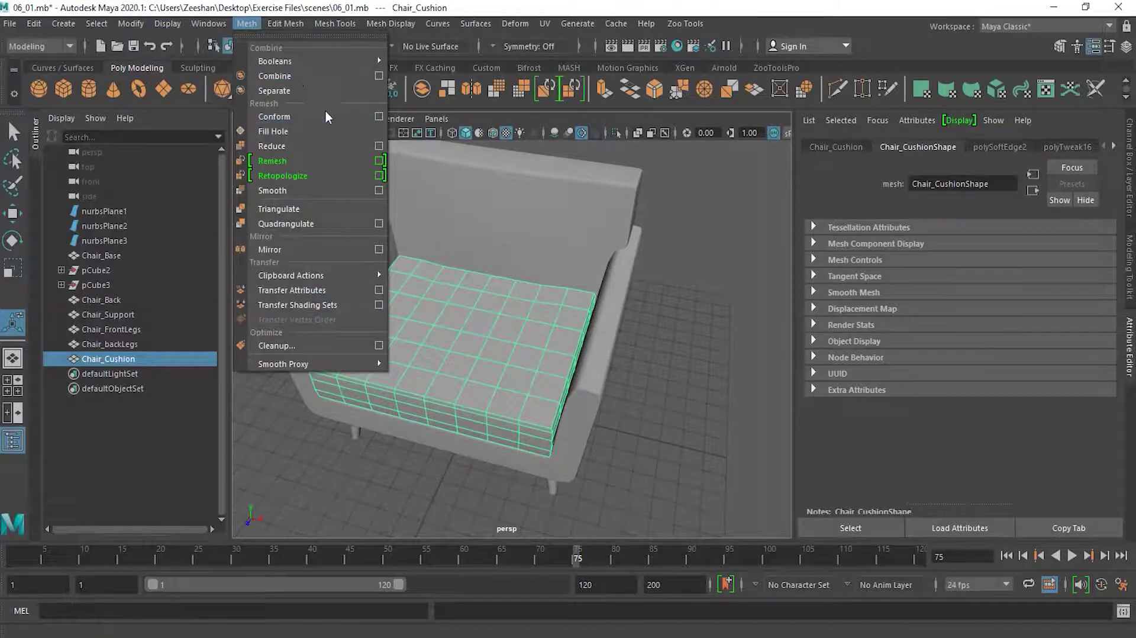
click(303, 189)
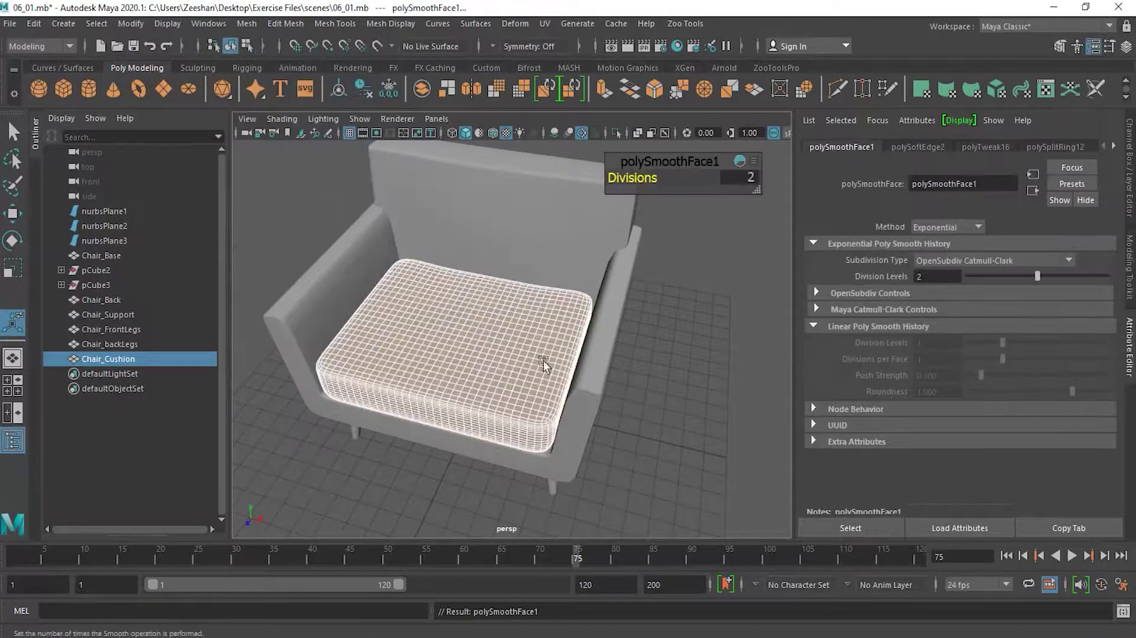
key(ctrl+z)
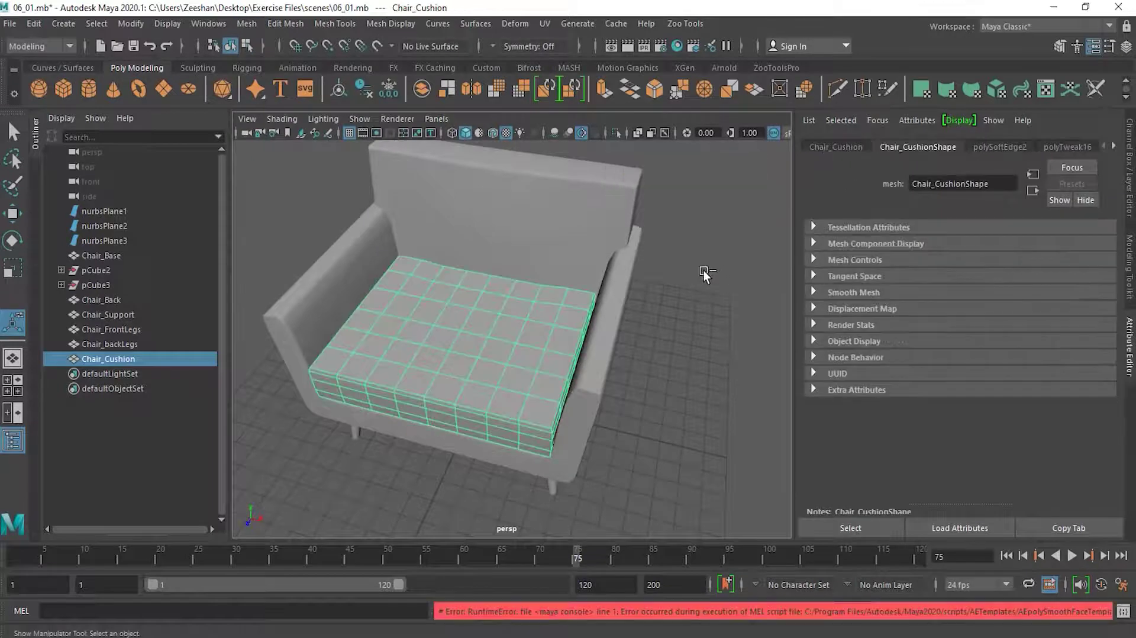
Reselect the cushion in a close view and display its smooth preview together with the original cage.
click(531, 470)
click(360, 362)
alt+right_drag(360, 362, 361, 445)
alt+drag(353, 450, 408, 465)
alt+right_drag(419, 454, 510, 437)
alt+middle_drag(510, 436, 503, 390)
alt+right_drag(503, 391, 453, 396)
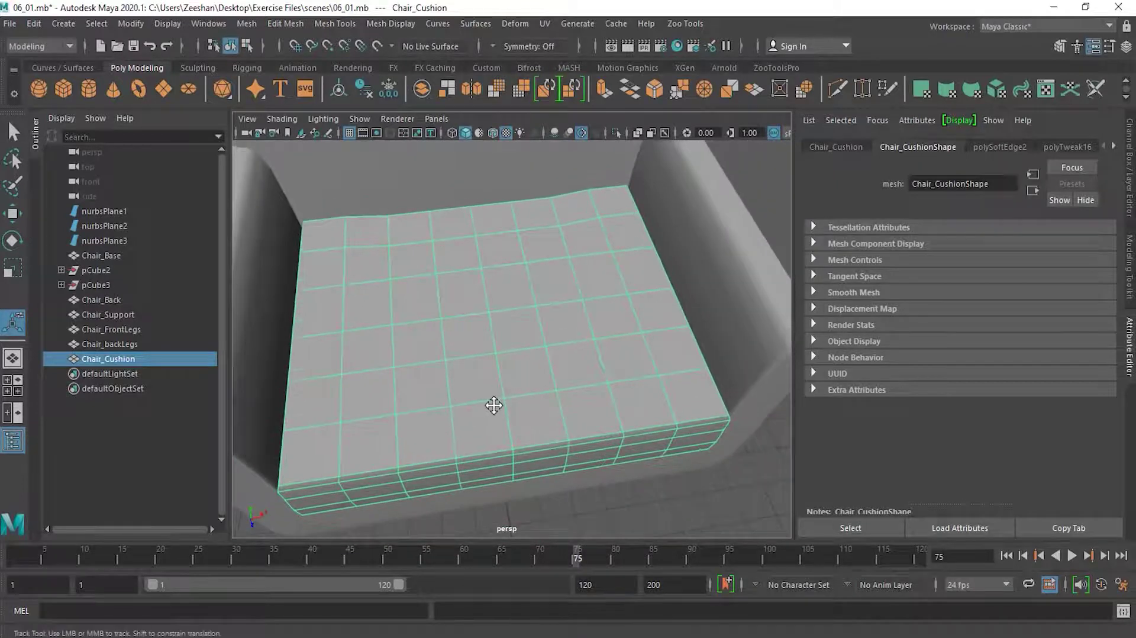
alt+middle_drag(490, 406, 501, 405)
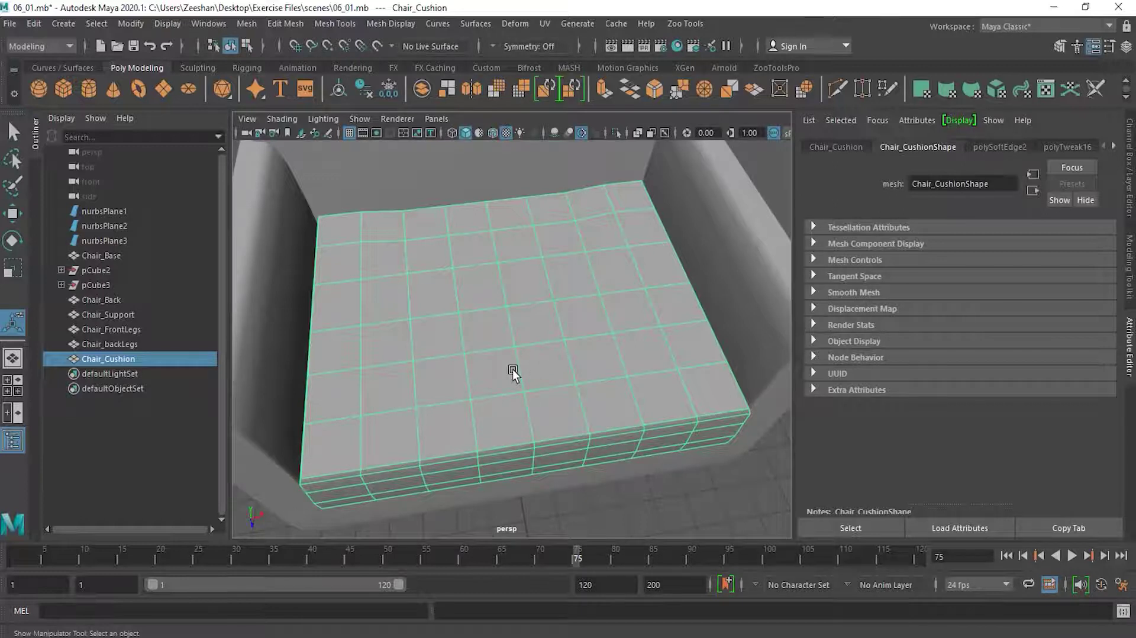
key(2)
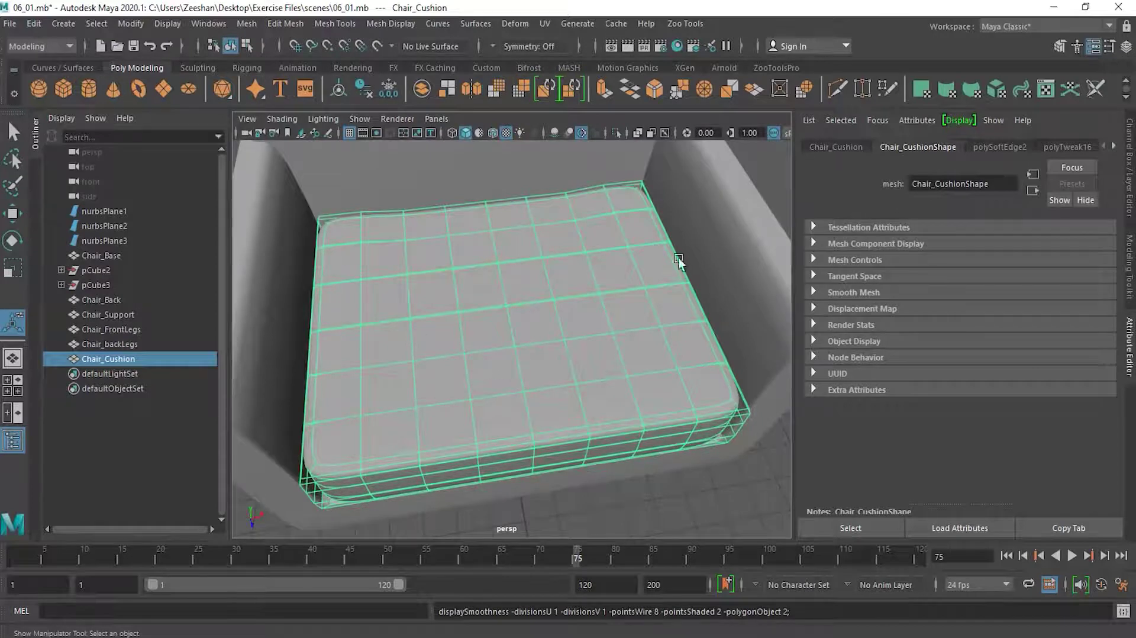
Examine the cushion's corners and compare the smooth-only, original mesh and cage-plus-smooth display modes.
alt+drag(662, 364, 651, 317)
alt+drag(554, 362, 440, 400)
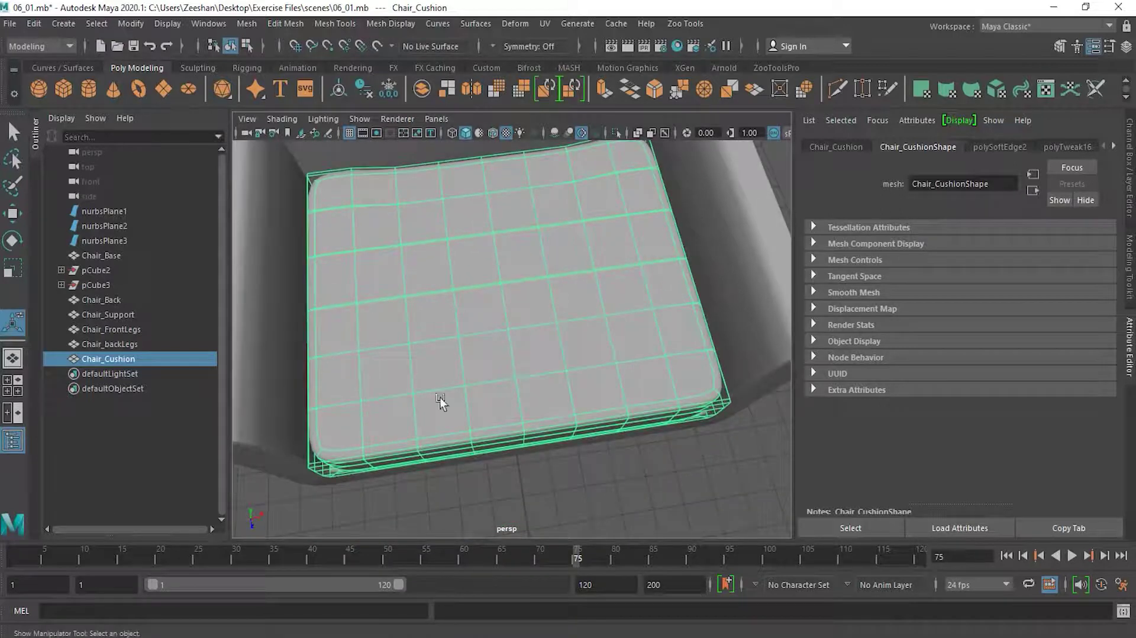
alt+drag(336, 450, 329, 452)
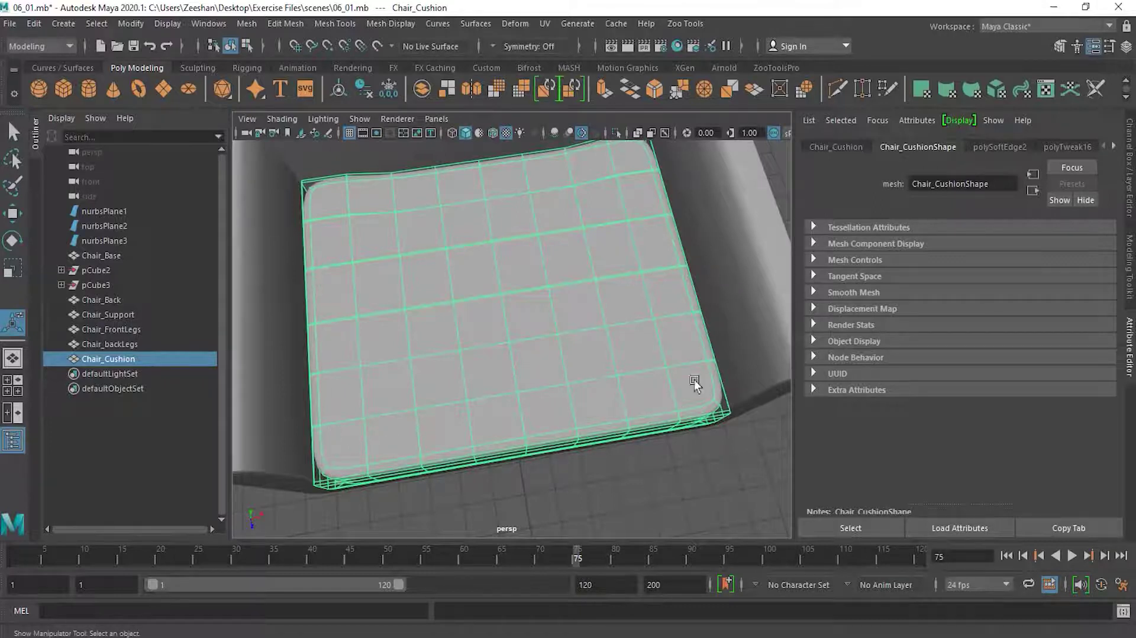
scroll(396, 407, up, 5)
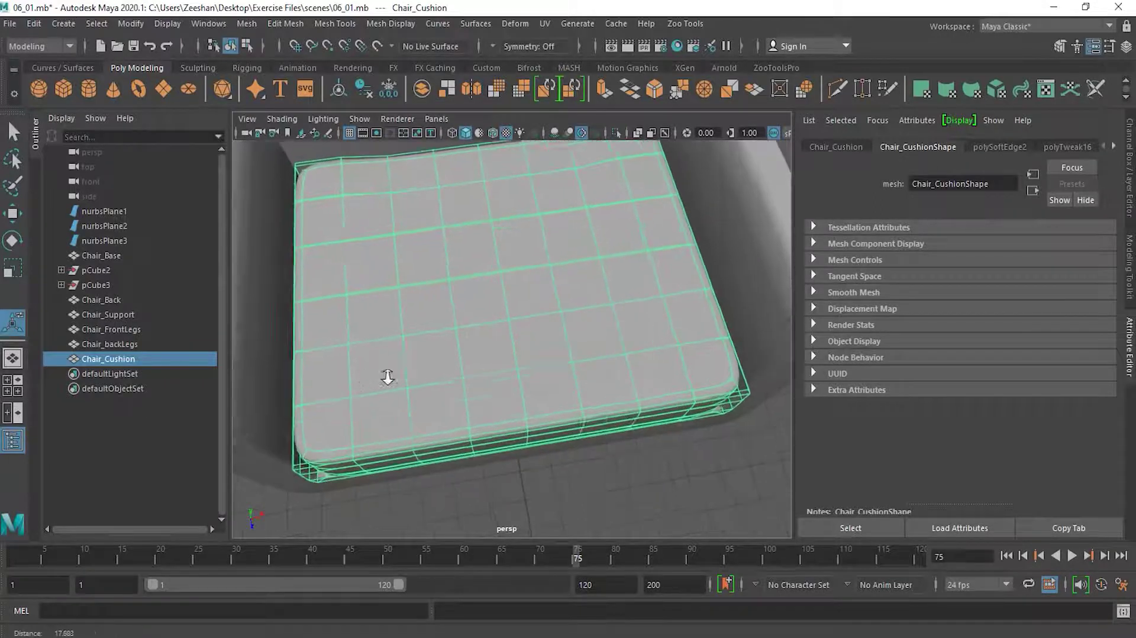
alt+drag(393, 381, 411, 375)
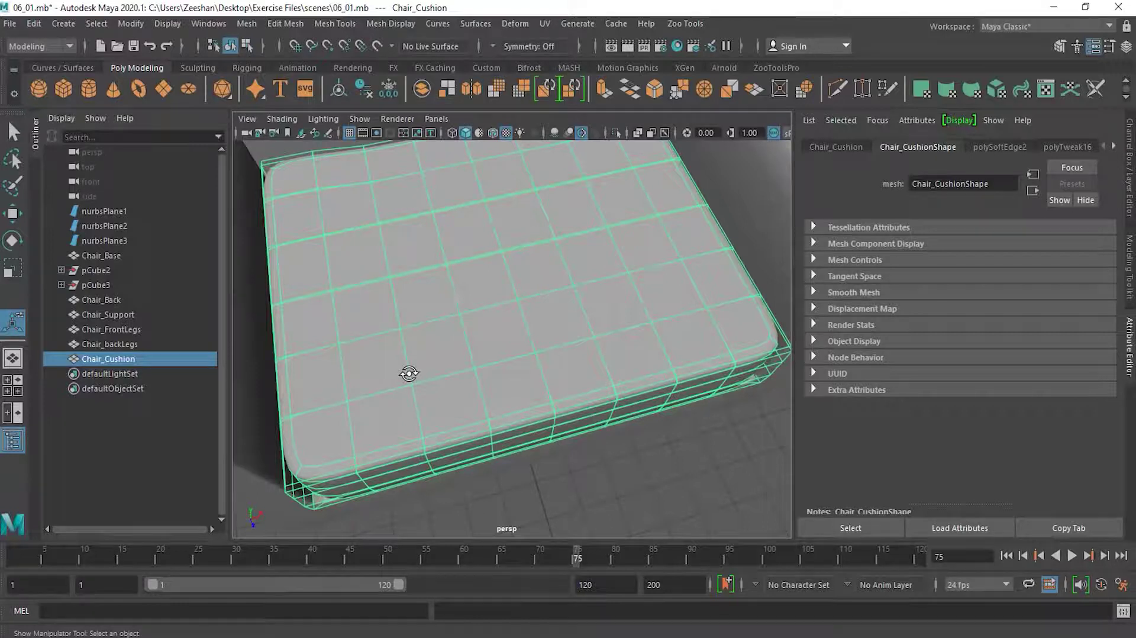
key(3)
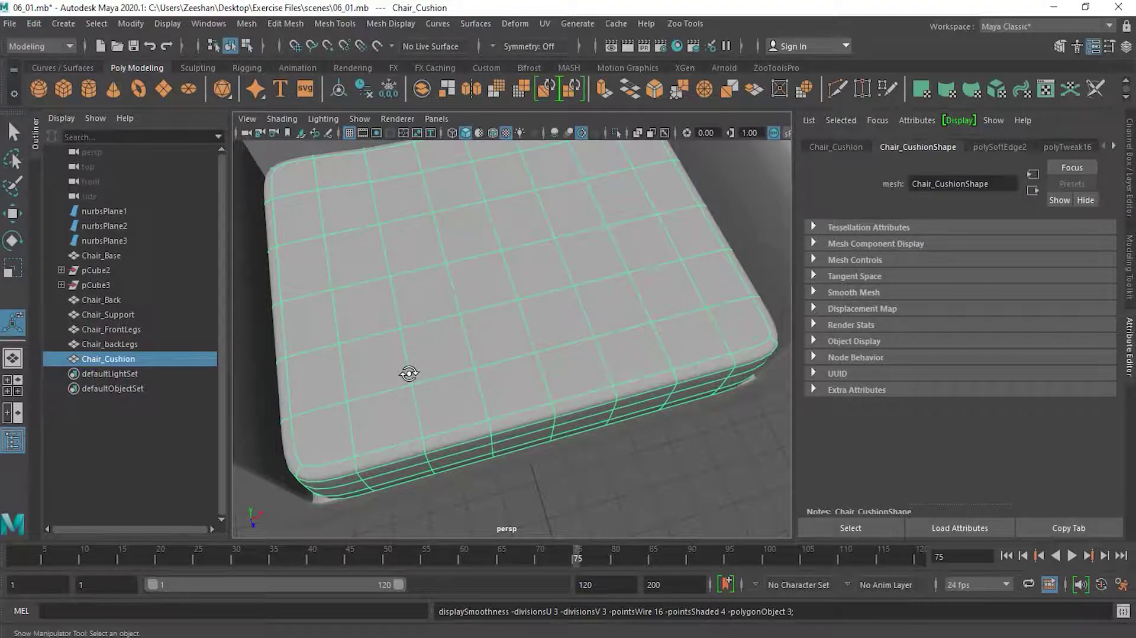
key(1)
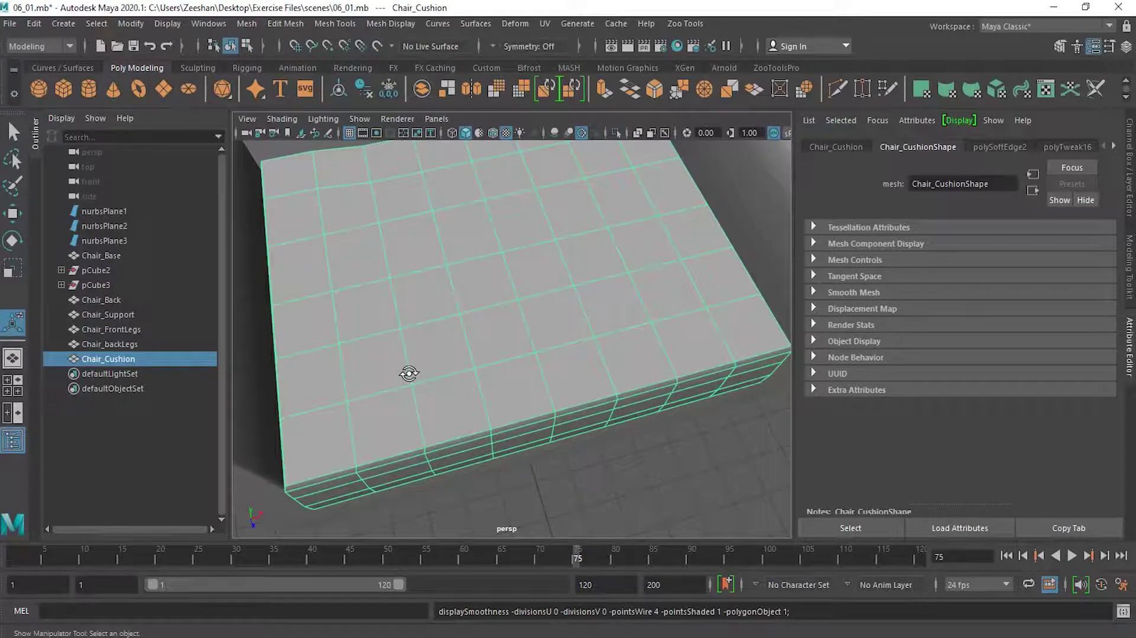
key(2)
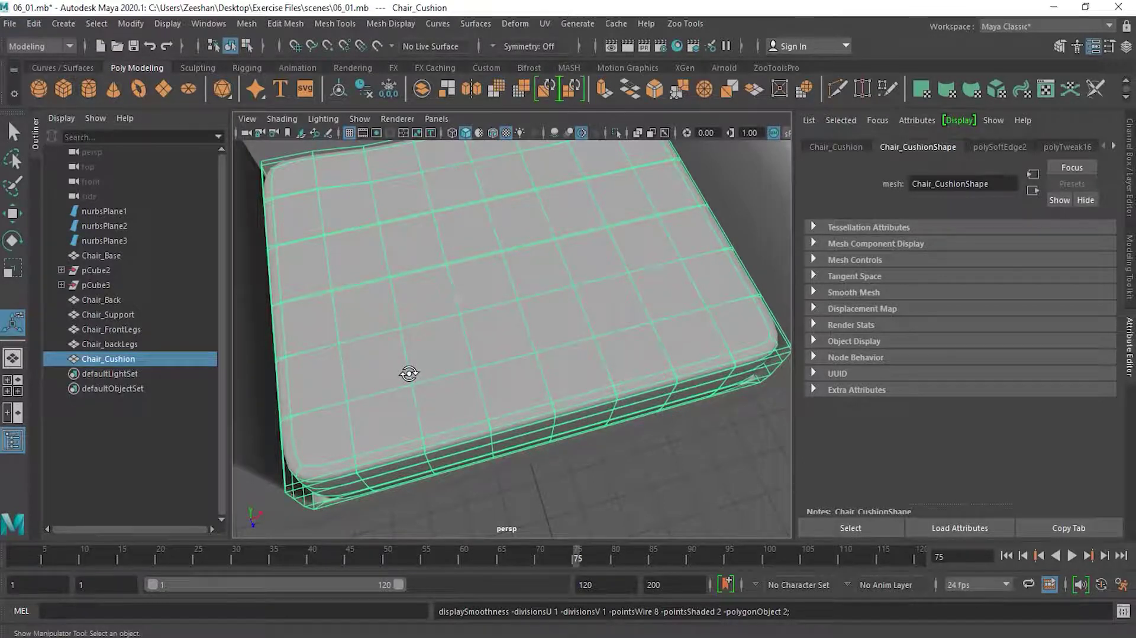
Compare the cushion's smooth-only preview with its original mesh, leaving the smooth-only mode displayed.
key(3)
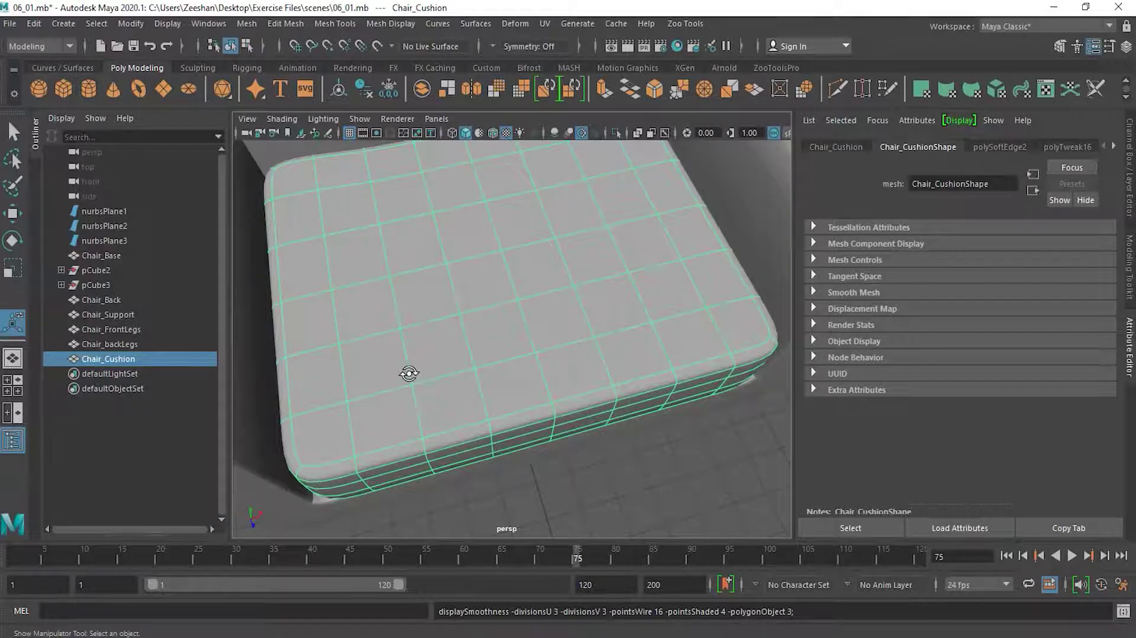
key(1)
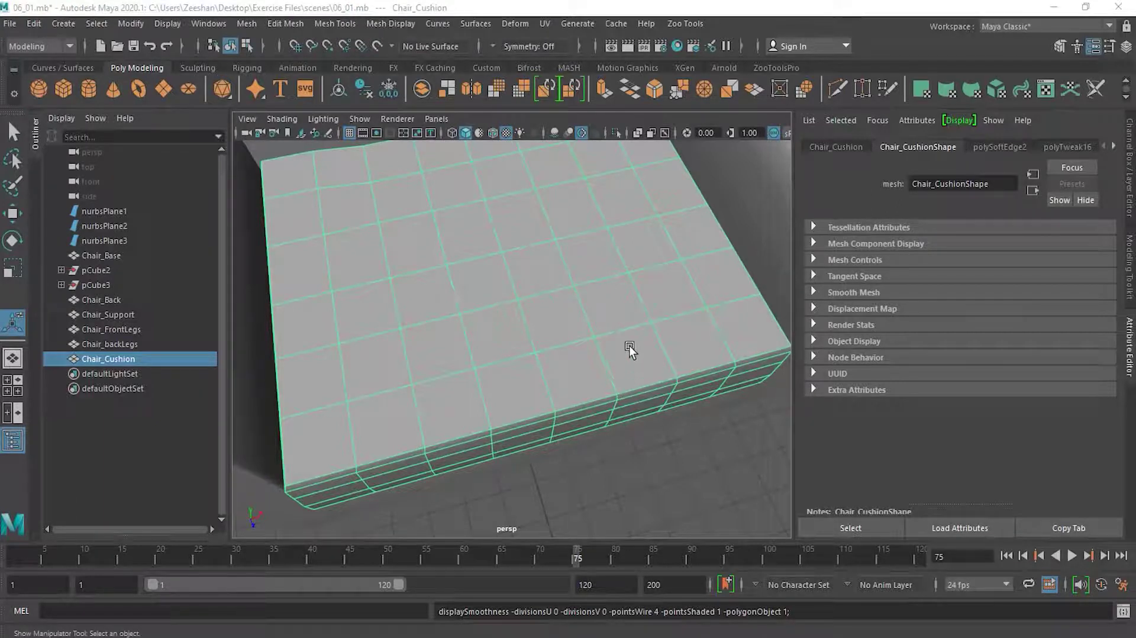
key(3)
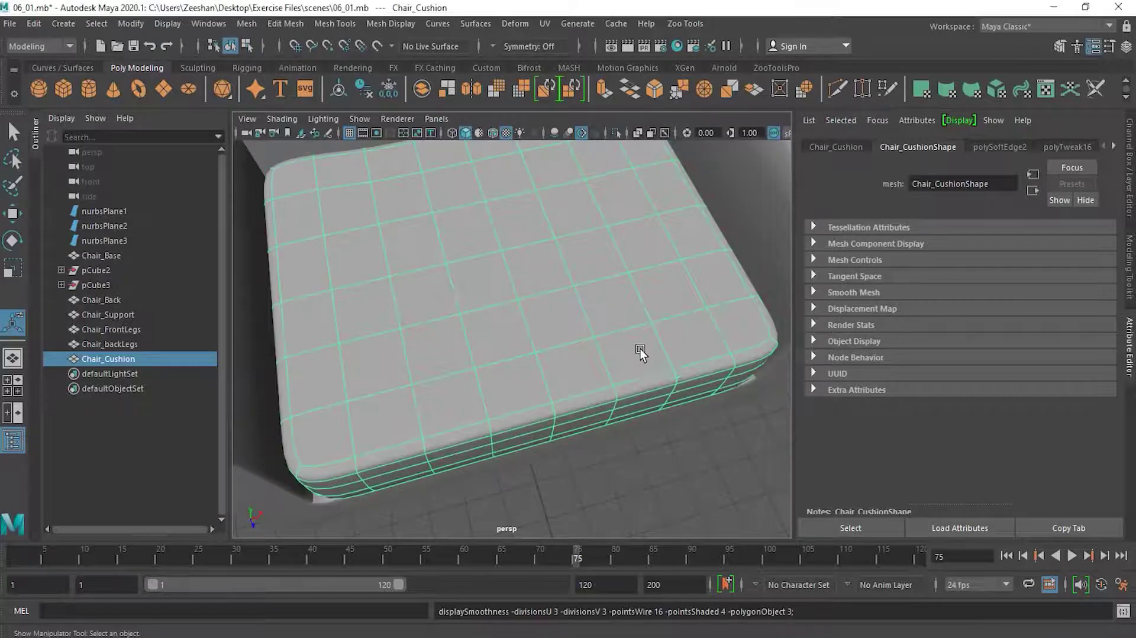
alt+drag(680, 353, 677, 364)
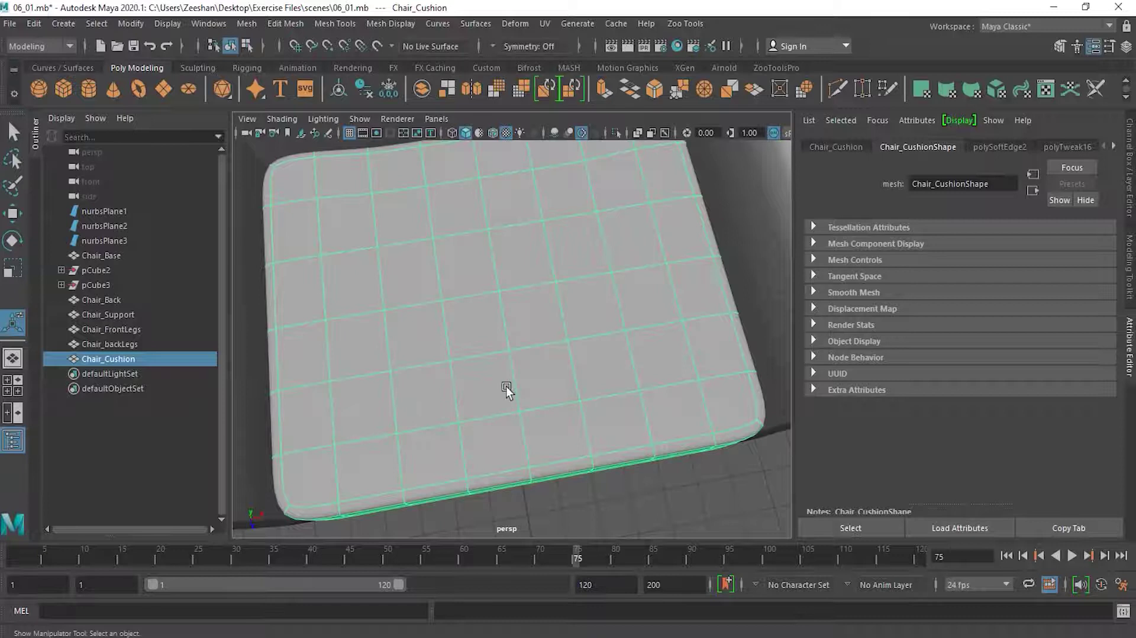
alt+drag(583, 383, 586, 363)
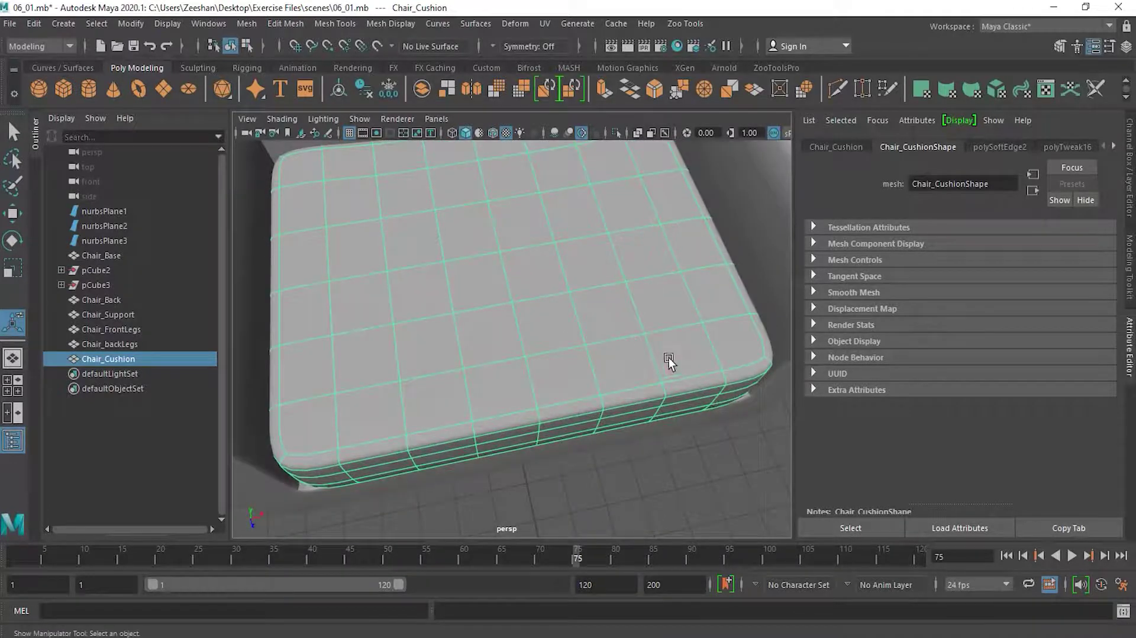
Examine the cushion's front corner in the original mesh and smooth-only display modes, and review the whole cushion in smooth preview.
alt+drag(703, 343, 616, 392)
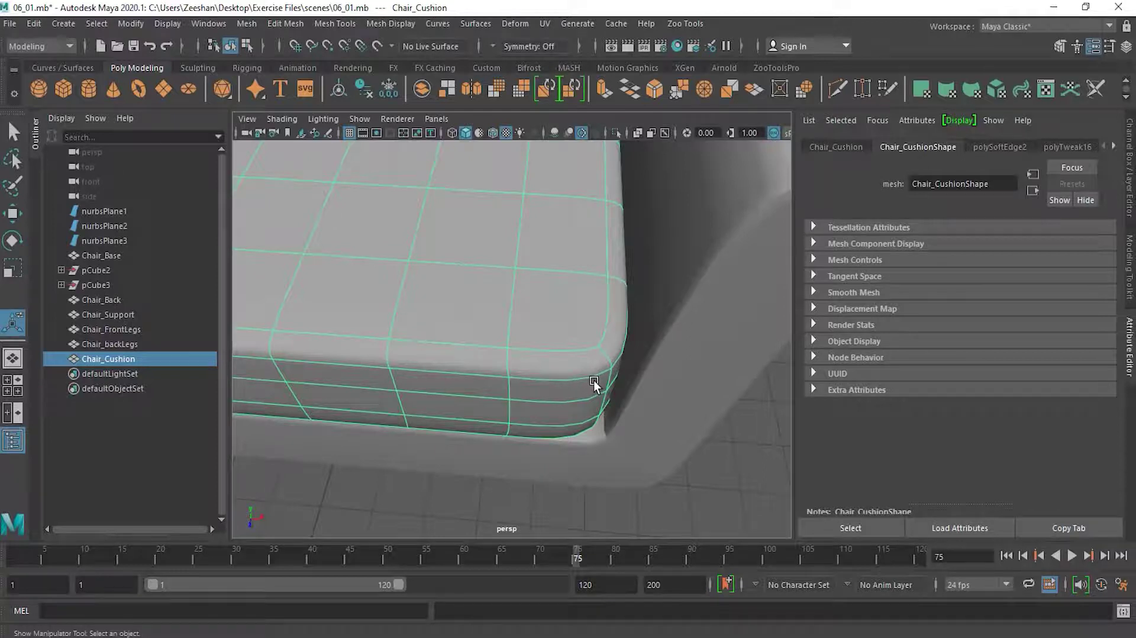
alt+drag(578, 383, 580, 413)
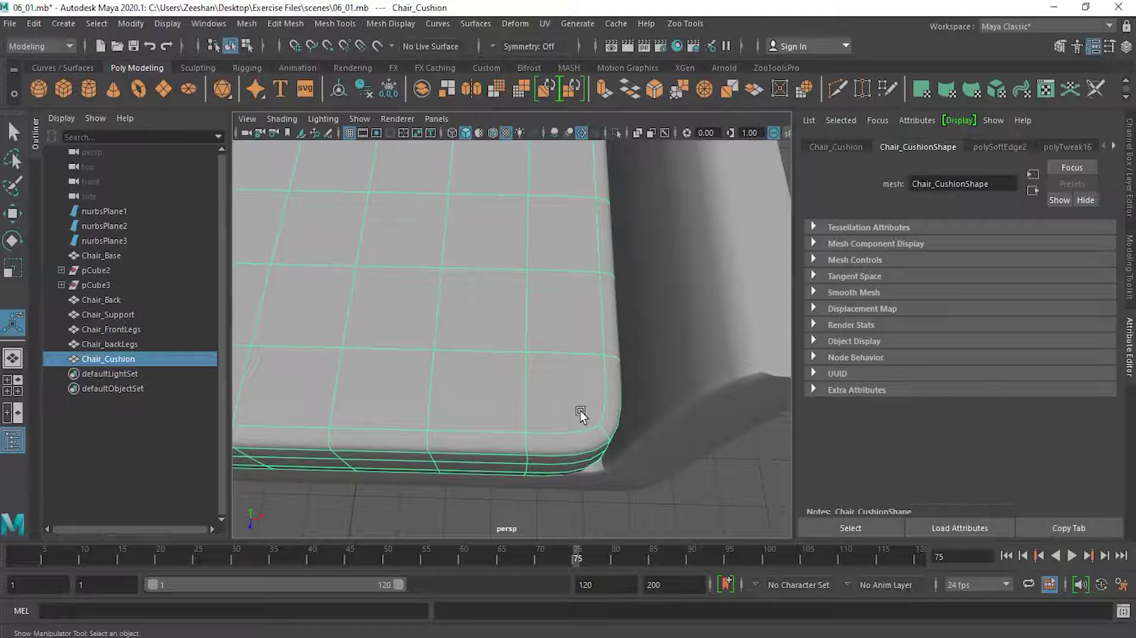
key(1)
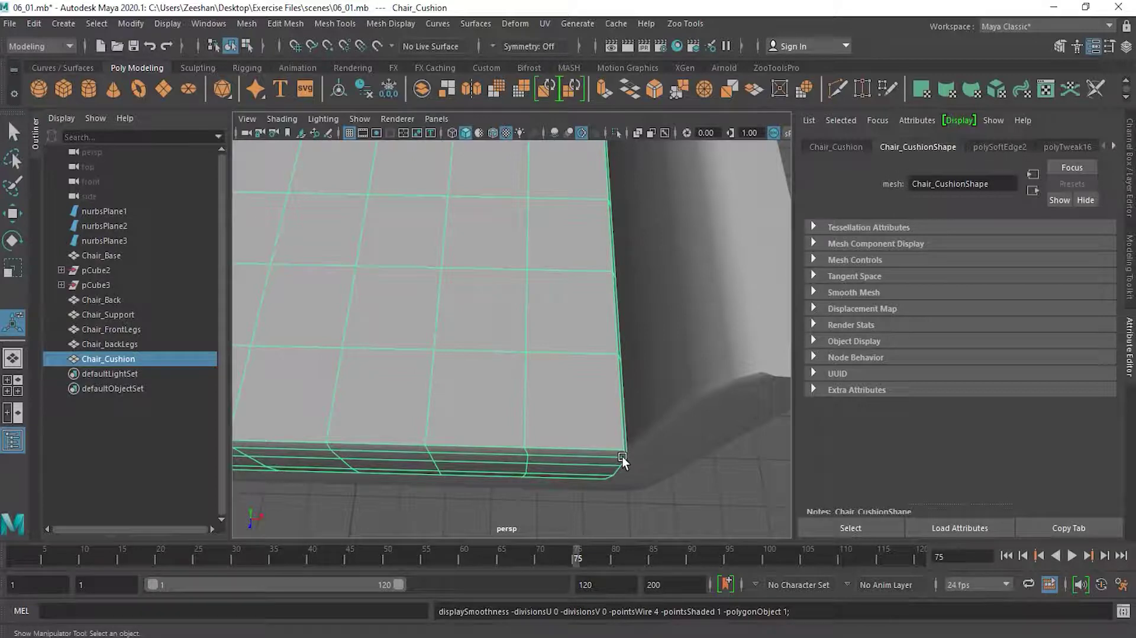
key(3)
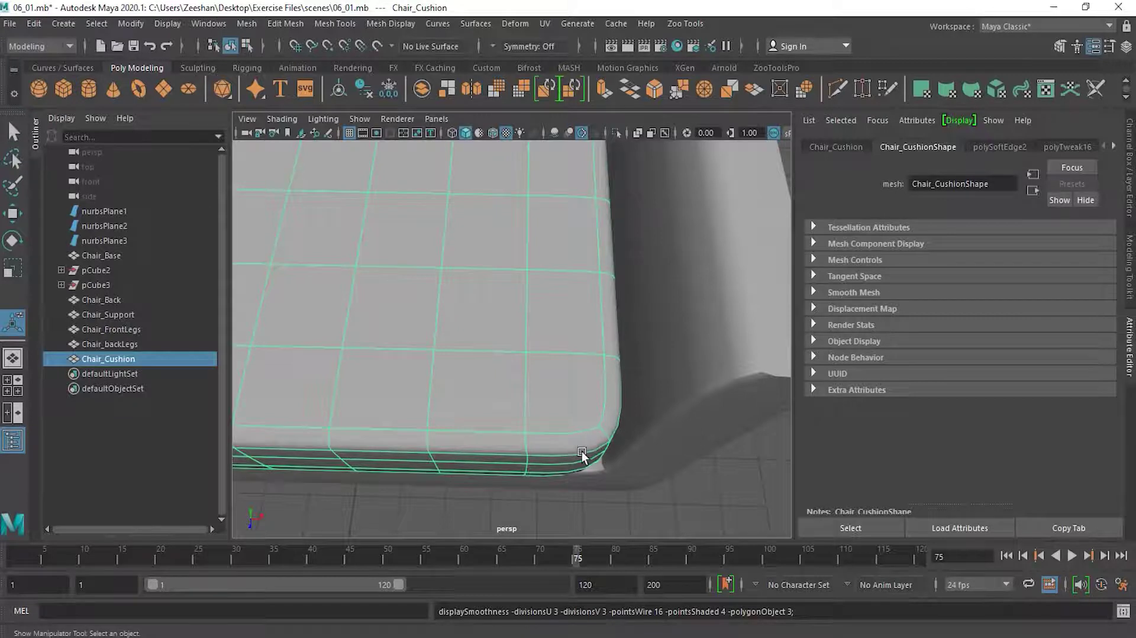
key(f)
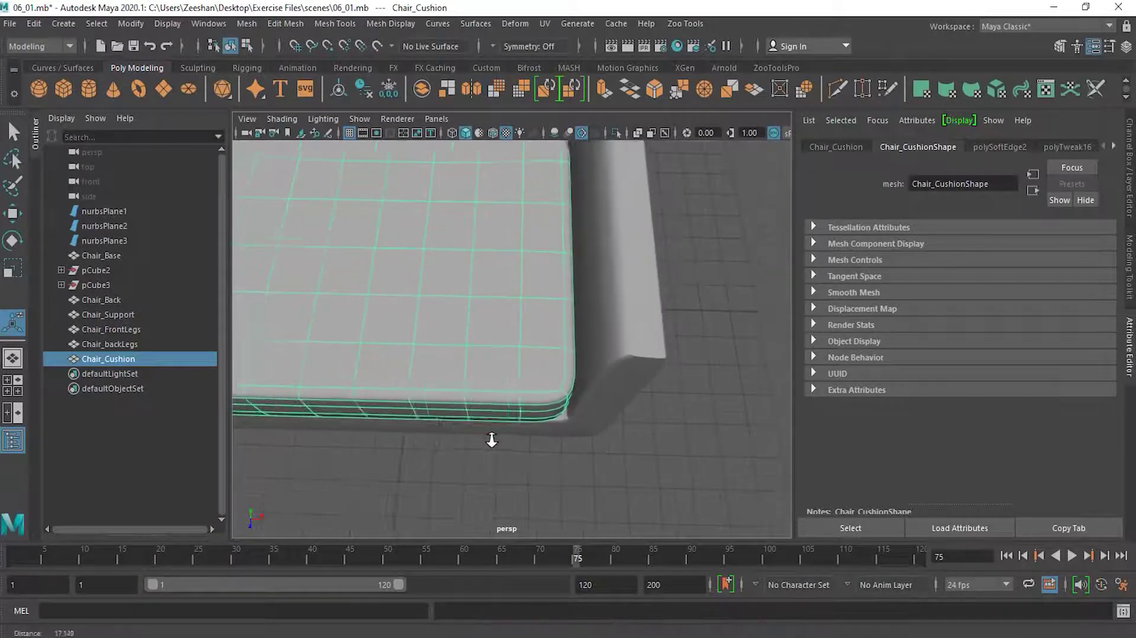
alt+drag(544, 433, 580, 384)
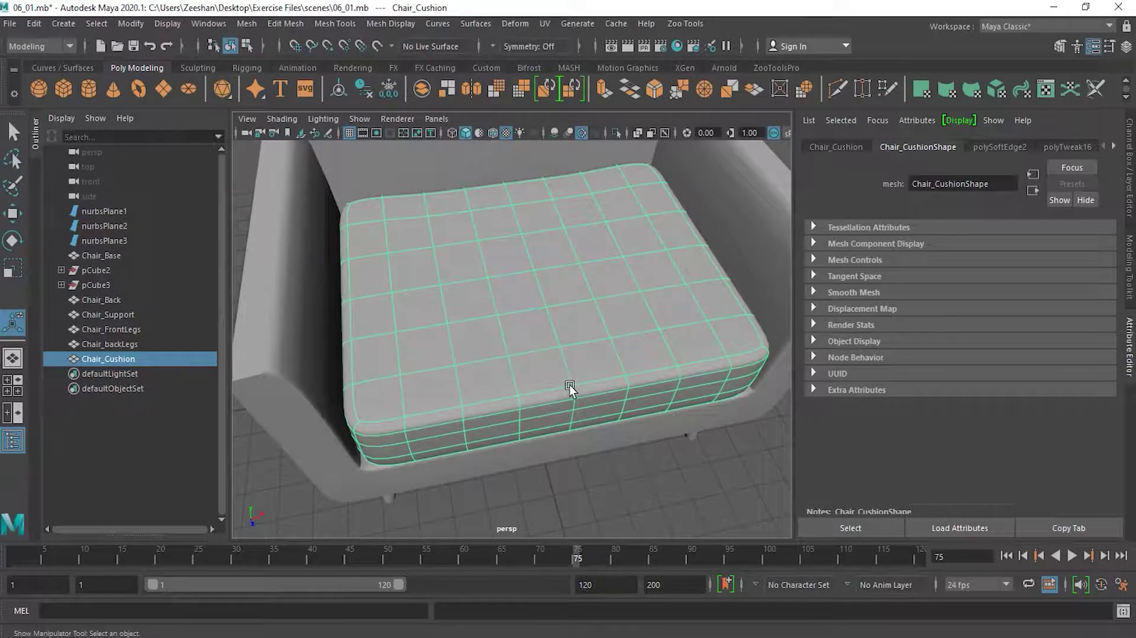
mouse_move(507, 363)
alt+mouse_down()
mouse_move(535, 380)
mouse_move(522, 371)
alt+mouse_up()
alt+middle_drag(522, 371, 513, 384)
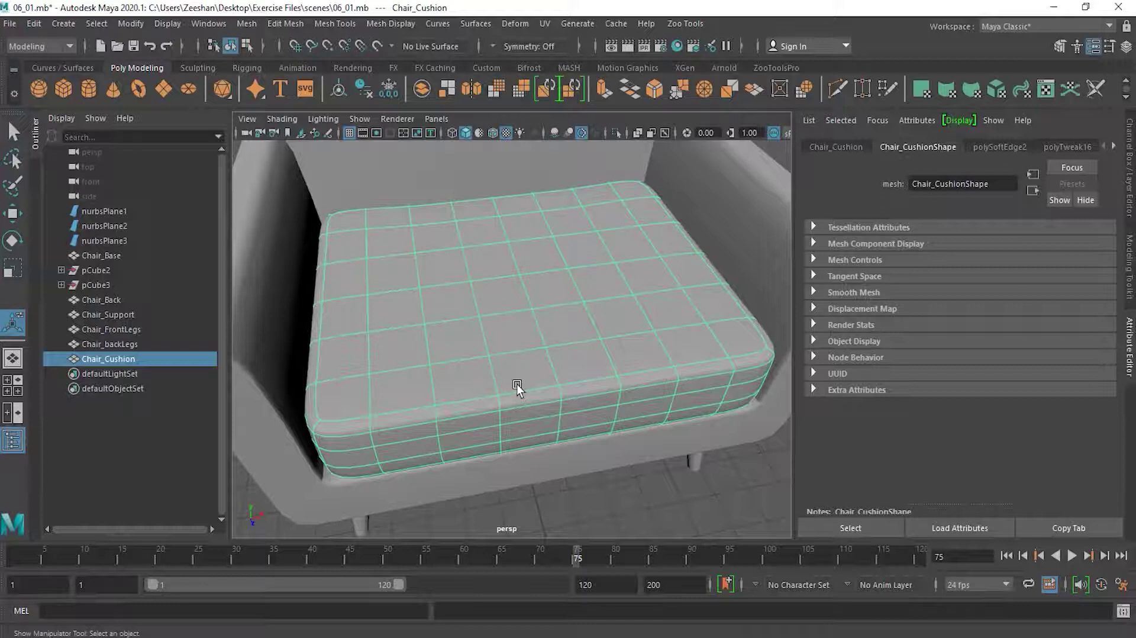
alt+drag(516, 385, 507, 410)
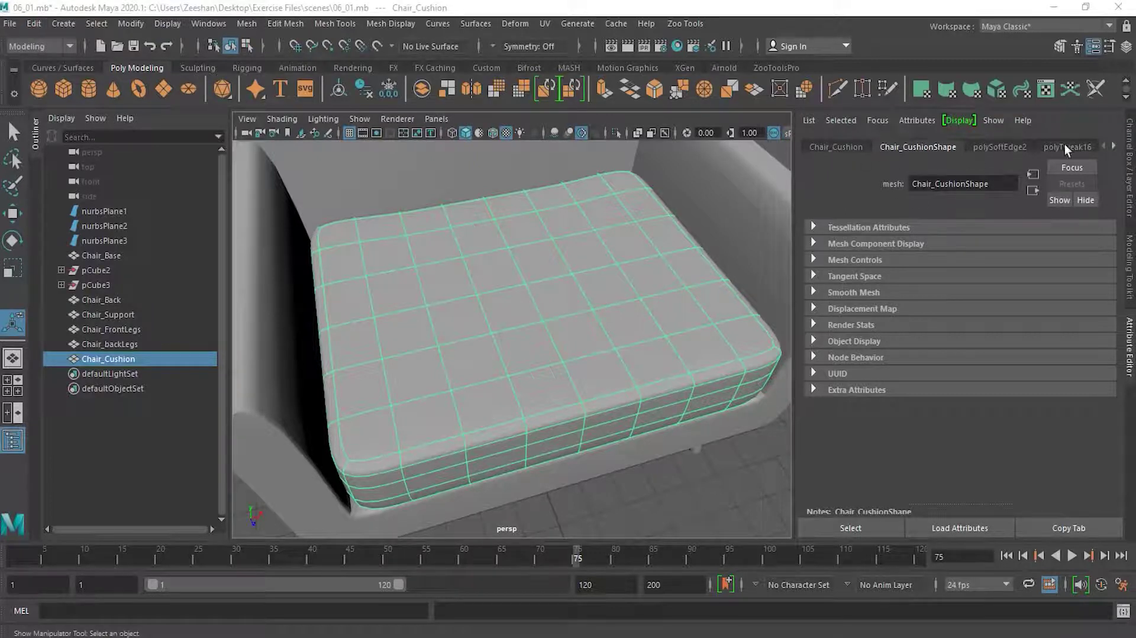
Look through the cushion's connected nodes in the Attribute Editor, from its shape to the initial shading group.
click(1115, 143)
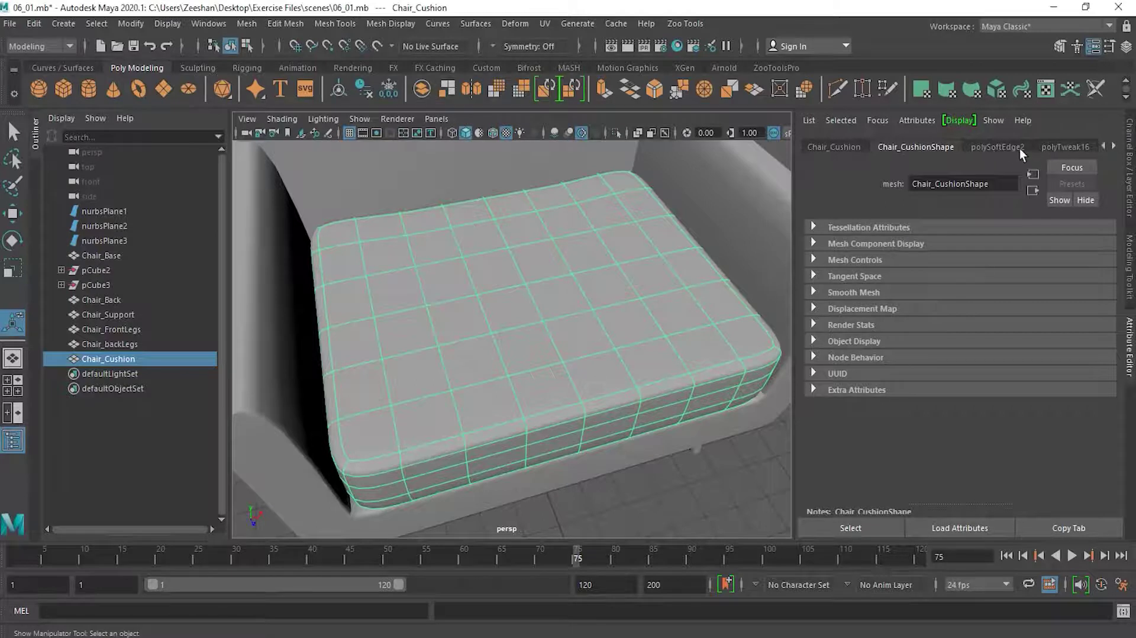
click(1114, 145)
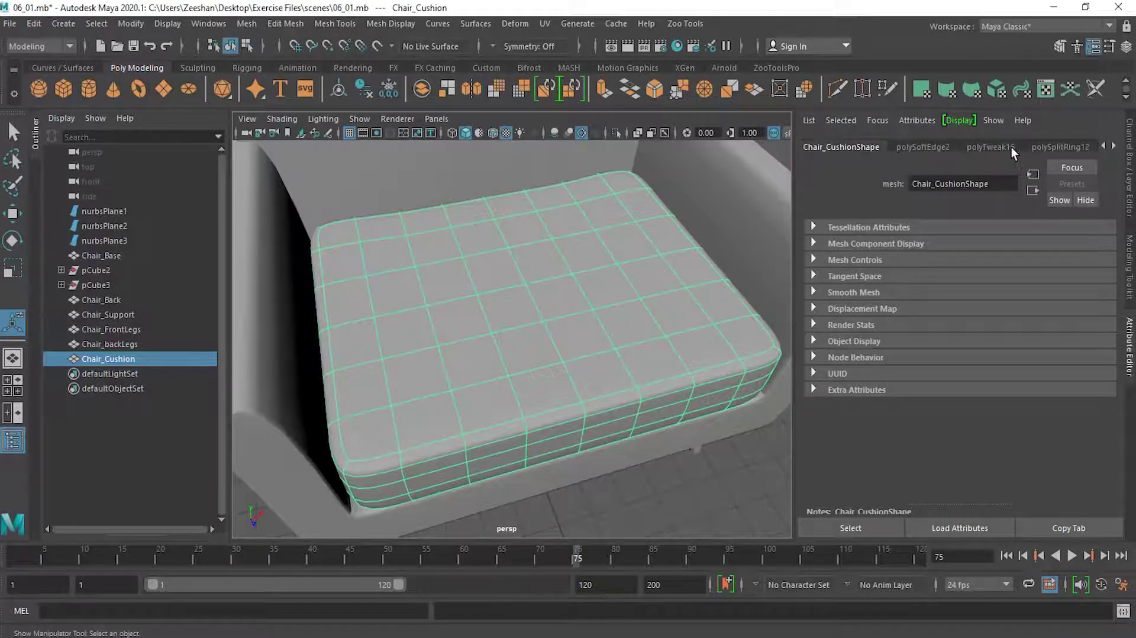
click(1115, 146)
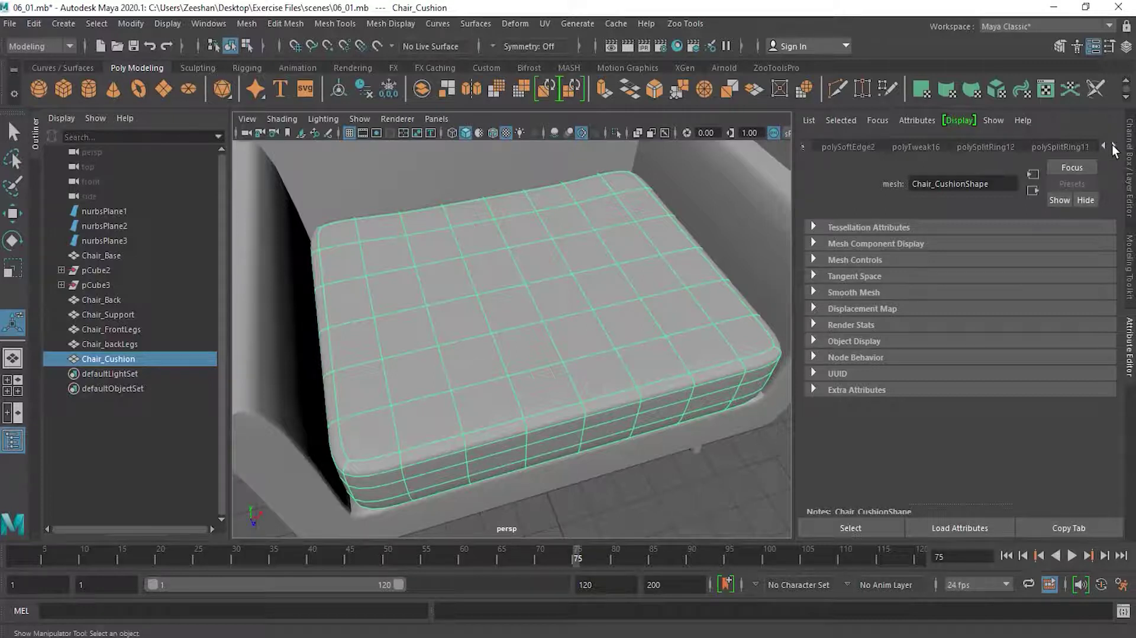
click(1115, 145)
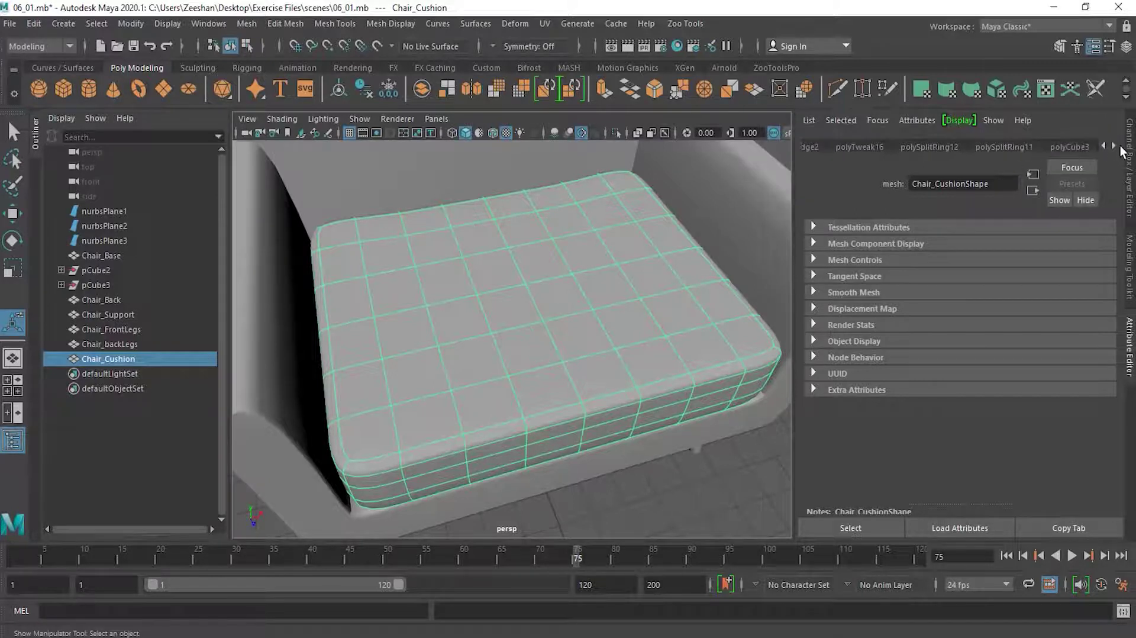
click(1115, 147)
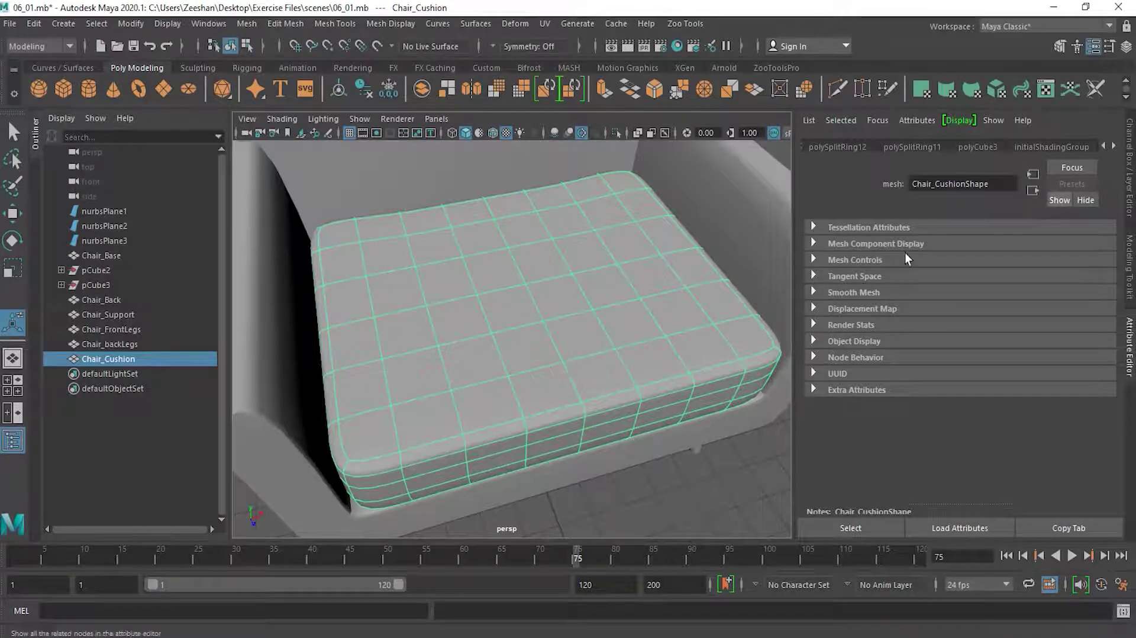
click(1103, 146)
click(1103, 146)
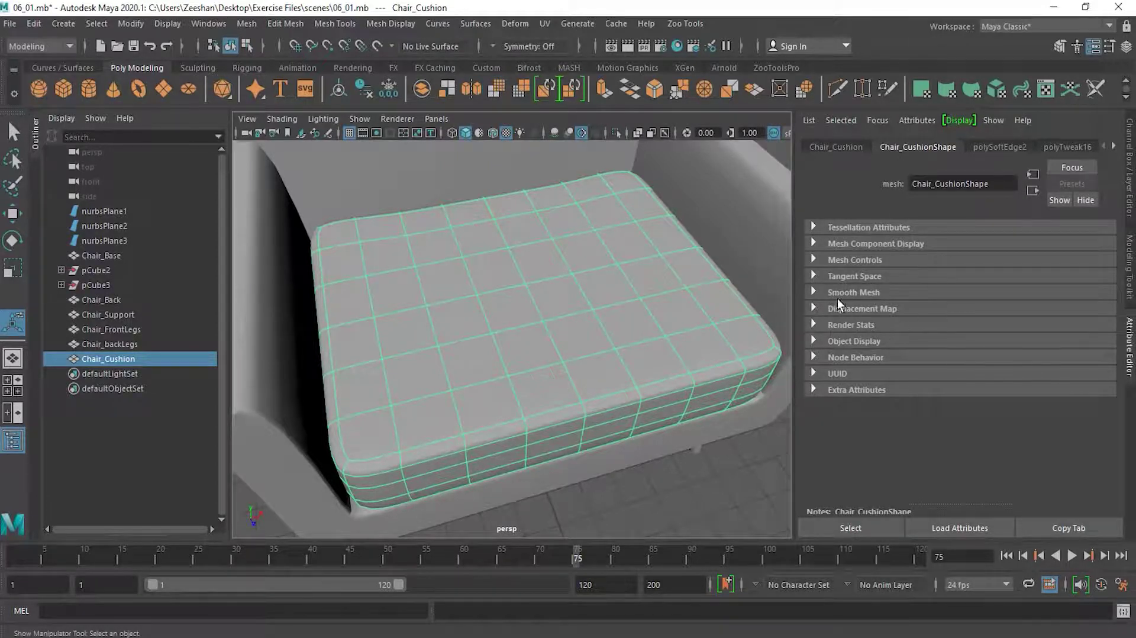
Examine the cushion shape's Smooth Mesh attributes, including Display Subdivisions and Use Preview Level for Rendering, leaving both options unchanged.
click(814, 291)
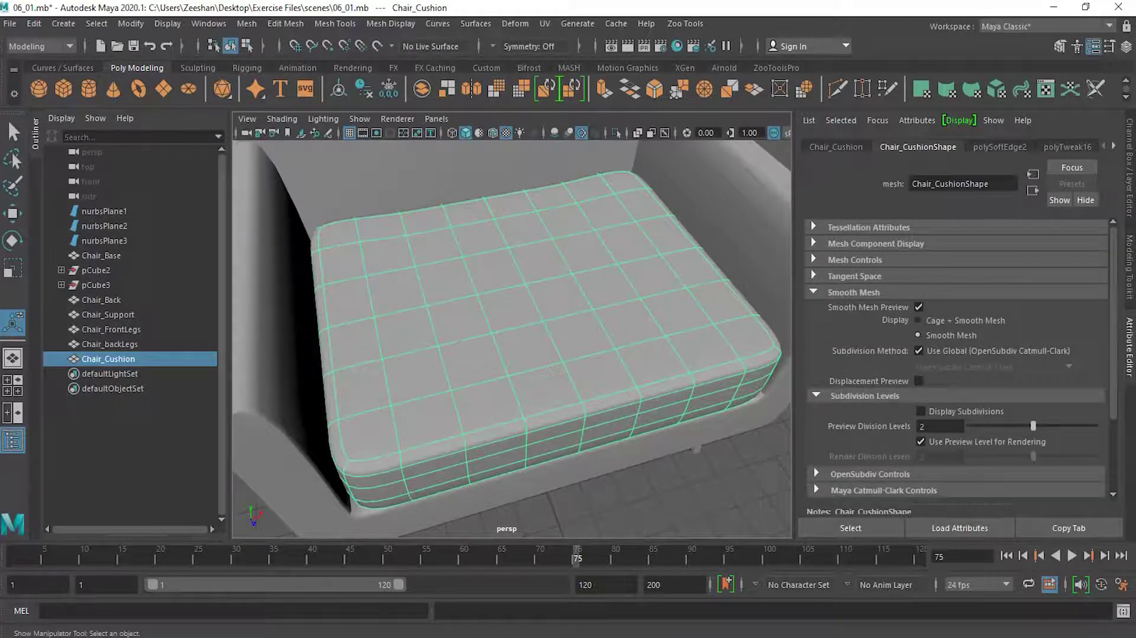
click(957, 410)
click(956, 410)
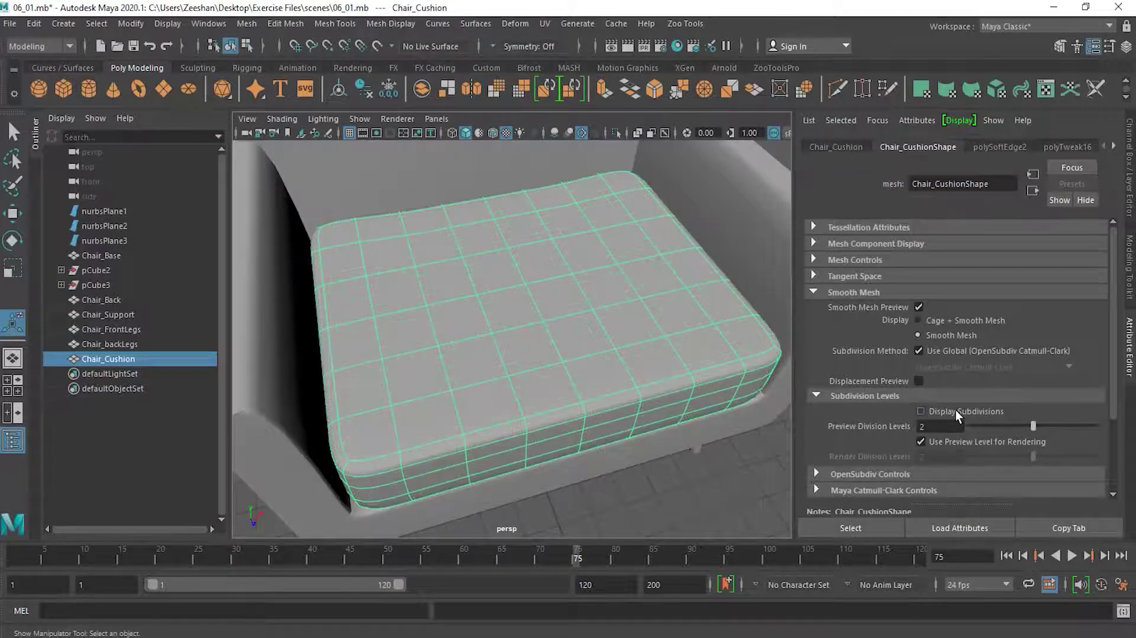
click(953, 442)
click(954, 442)
click(859, 293)
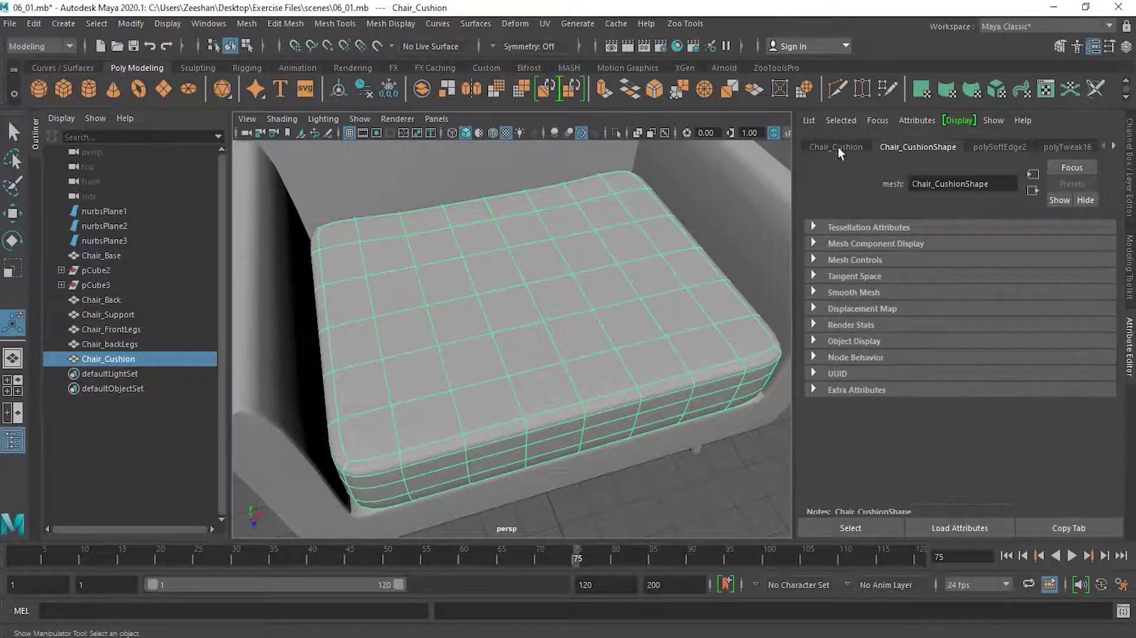
Review the rest of the cushion's construction nodes and the Delete by Type options without deleting anything.
click(1114, 146)
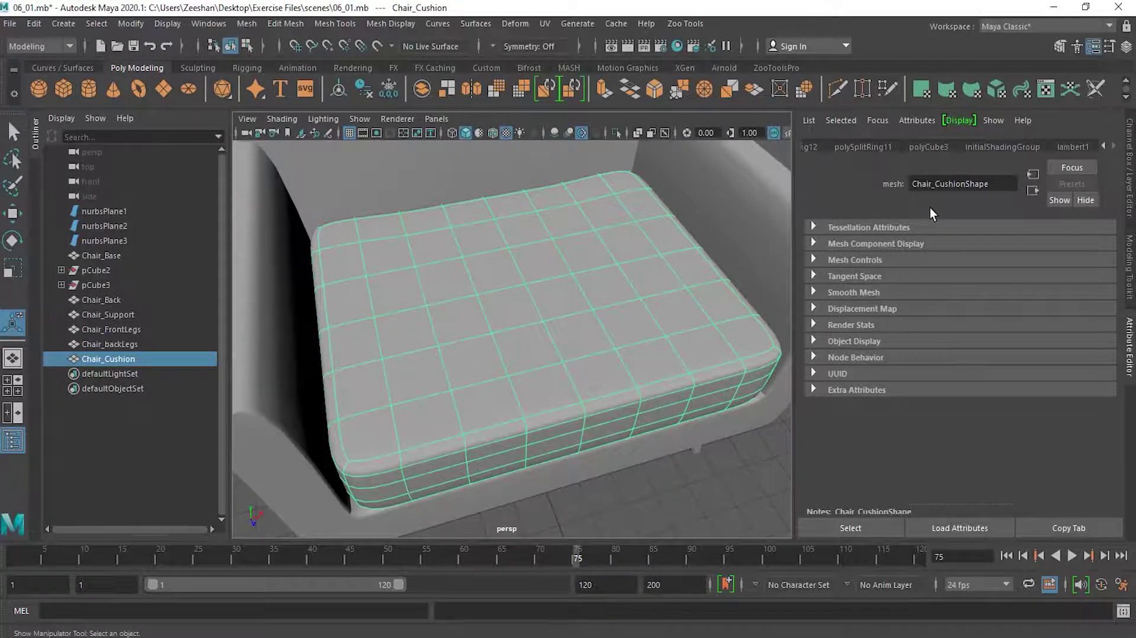
click(57, 25)
mouse_move(29, 24)
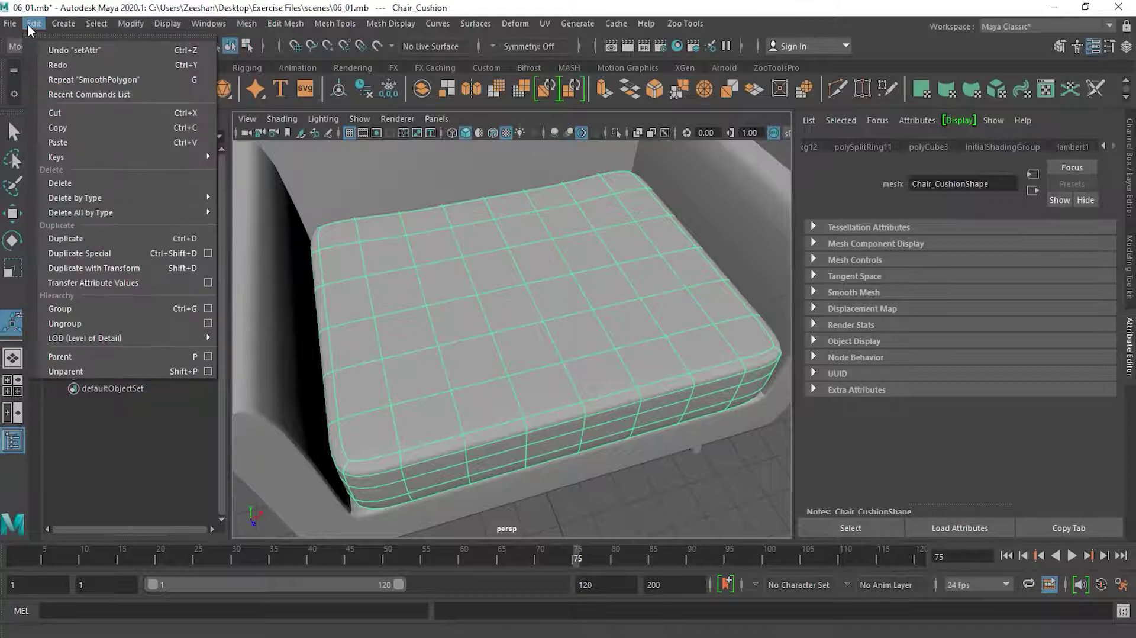
mouse_move(101, 197)
click(673, 349)
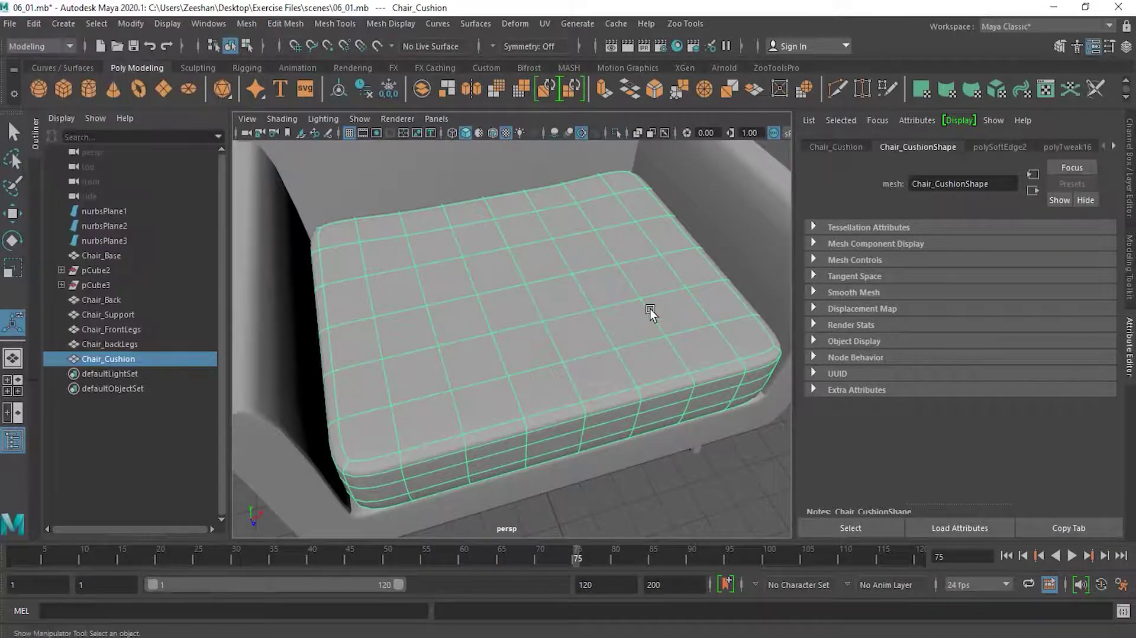
Select all the armchair's parts, display them in smooth-only preview, and deselect them.
alt+right_drag(642, 311, 570, 322)
alt+drag(570, 322, 535, 332)
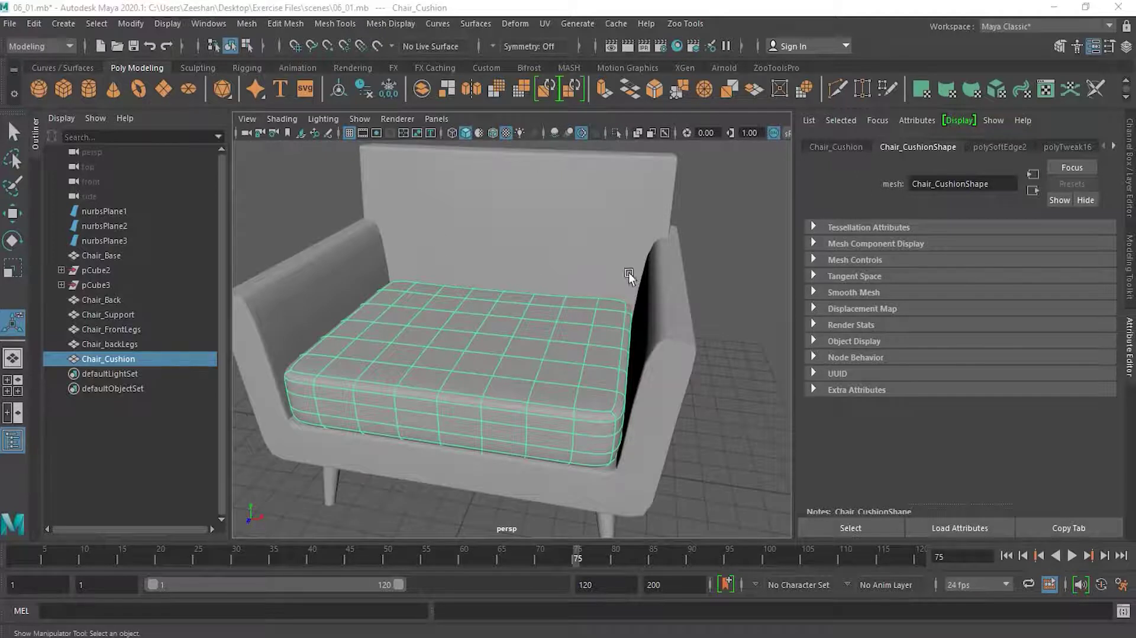
alt+right_drag(640, 272, 464, 278)
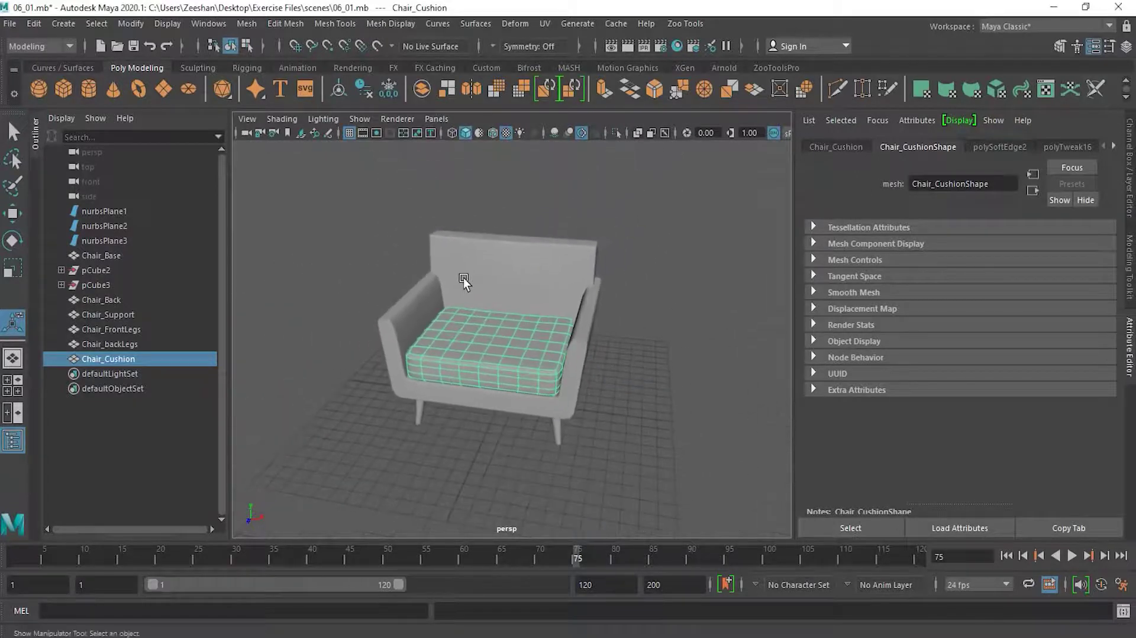
drag(306, 178, 651, 471)
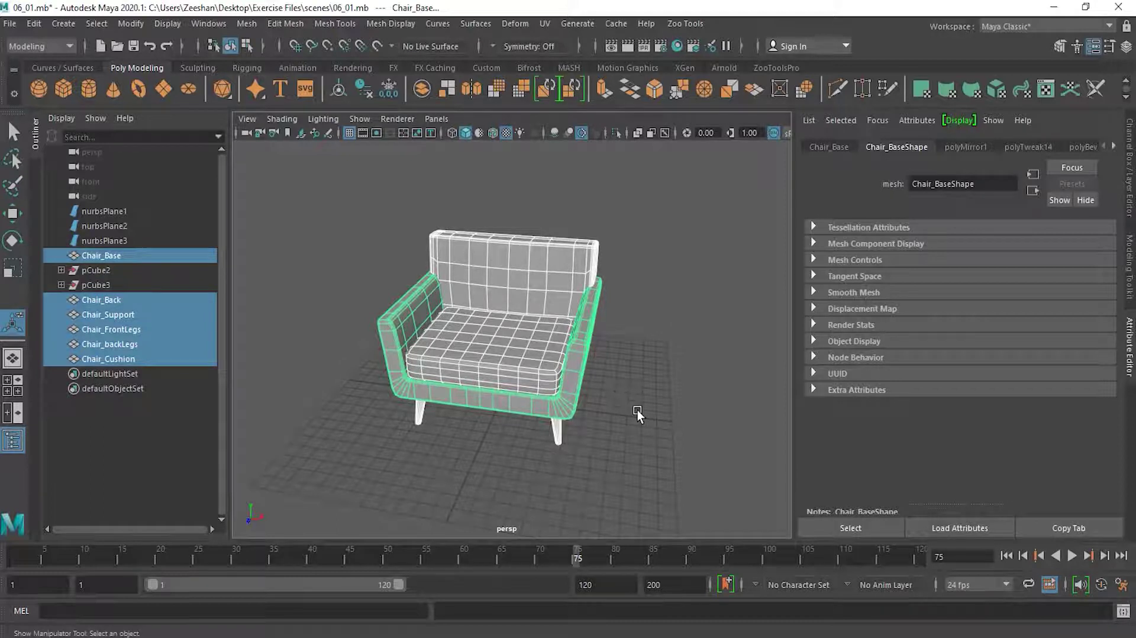
key(3)
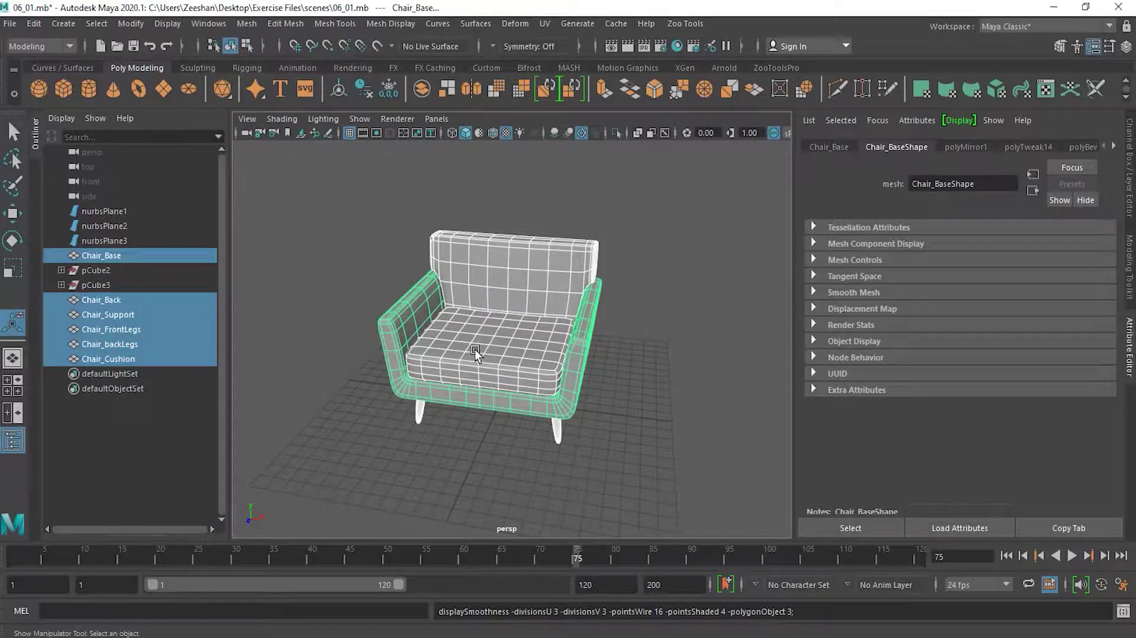
scroll(475, 349, up, 5)
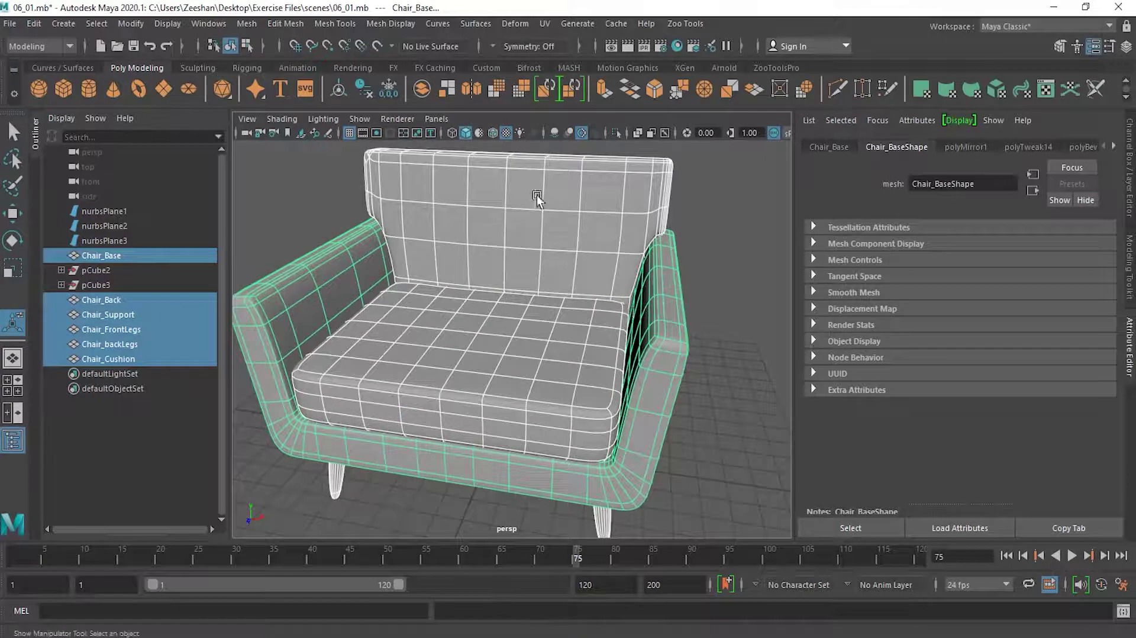
click(737, 375)
Select the chair's base, back and cushion and hide them to expose the support ring and legs.
alt+drag(574, 321, 654, 286)
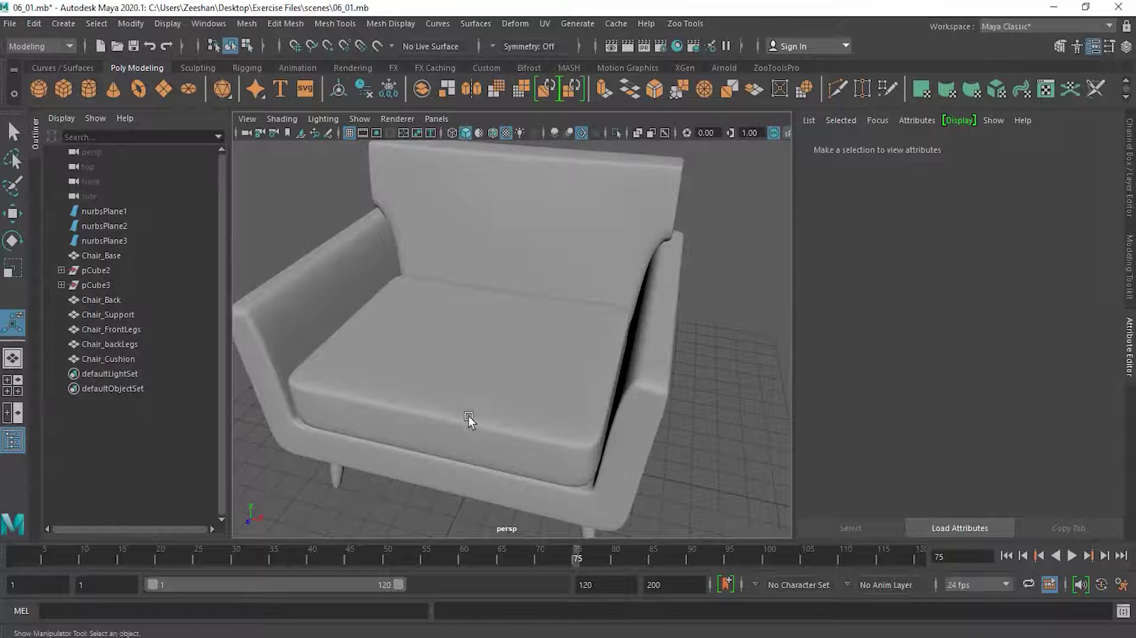
alt+drag(474, 489, 497, 404)
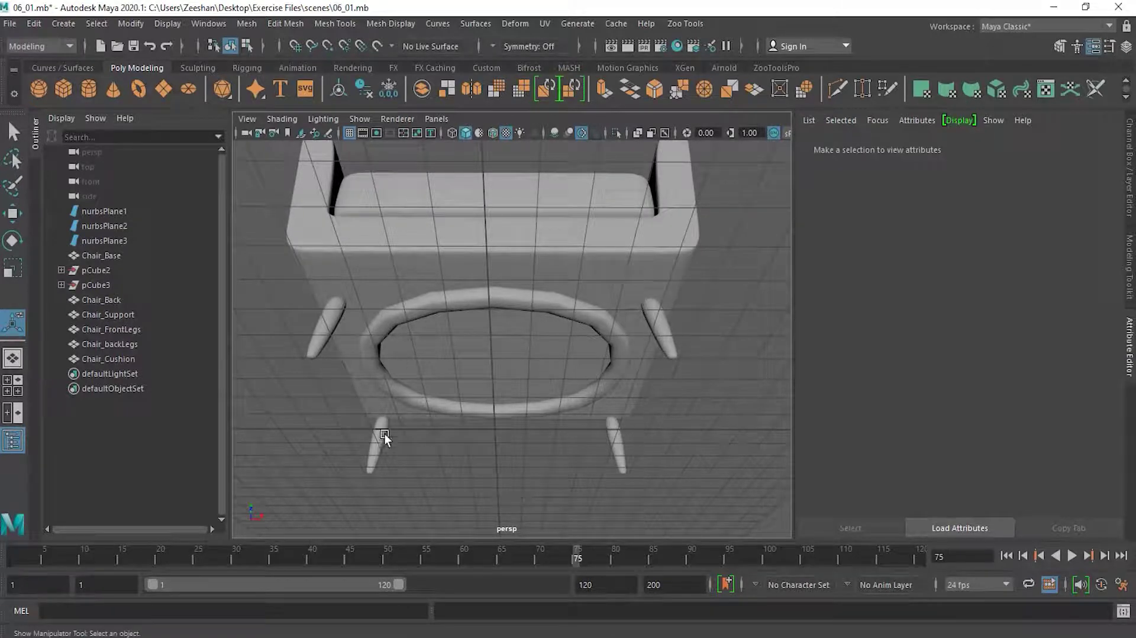
alt+drag(738, 381, 727, 464)
alt+right_drag(728, 464, 651, 436)
alt+drag(652, 436, 660, 393)
drag(704, 192, 486, 383)
alt+drag(626, 382, 678, 356)
drag(697, 182, 544, 329)
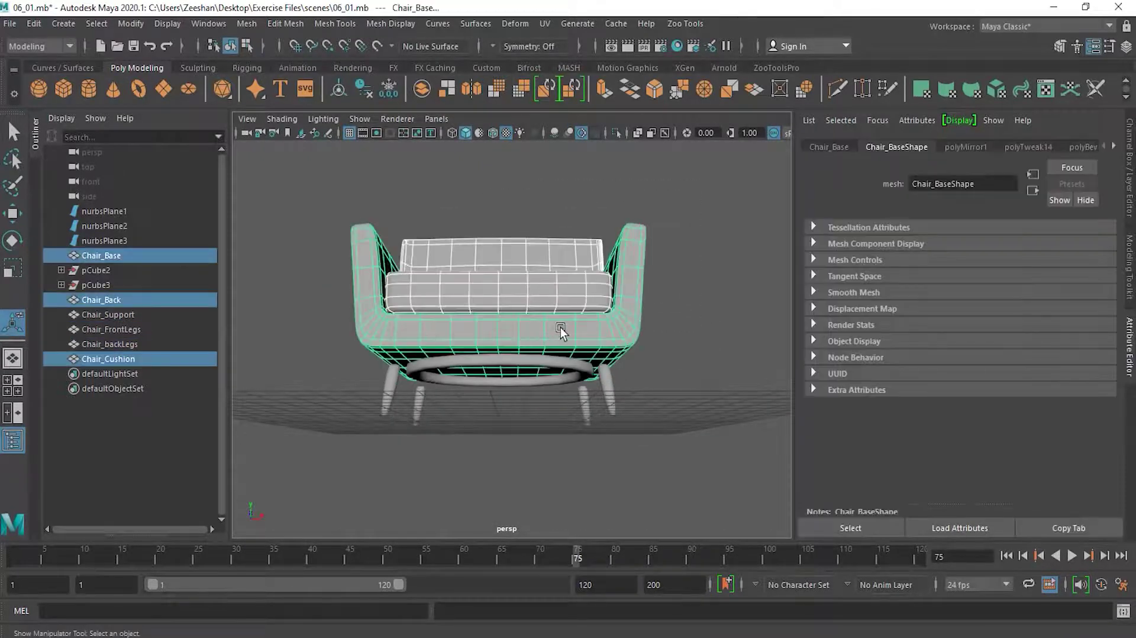
key(ctrl+h)
Select the chair's support ring and display its smooth preview together with the original cage.
alt+drag(588, 317, 471, 464)
click(471, 464)
alt+drag(393, 471, 506, 397)
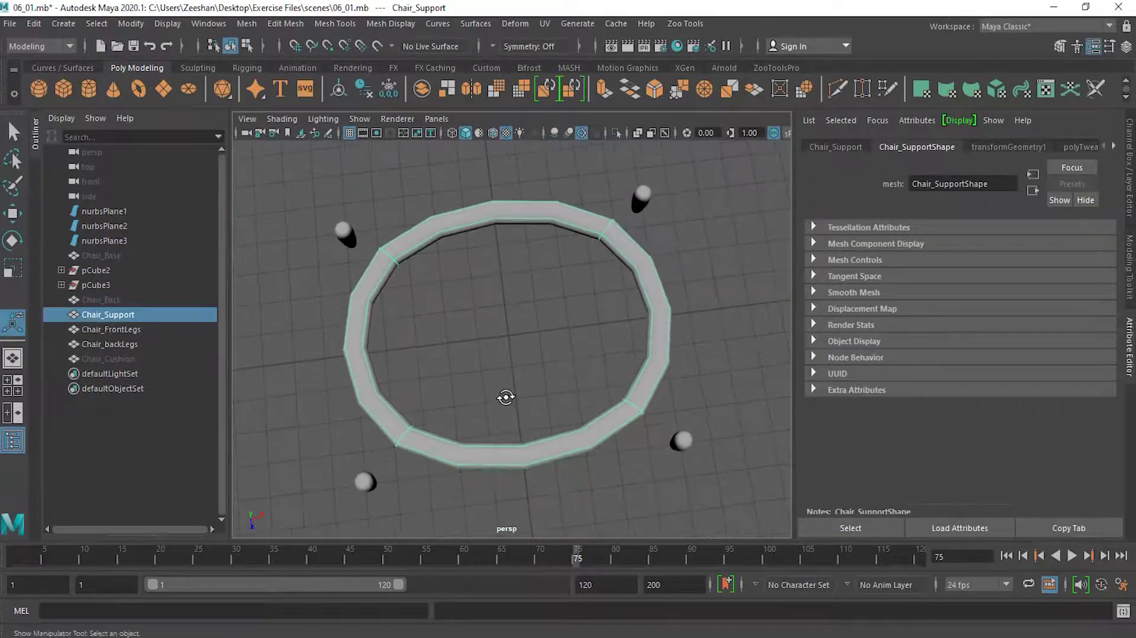
key(2)
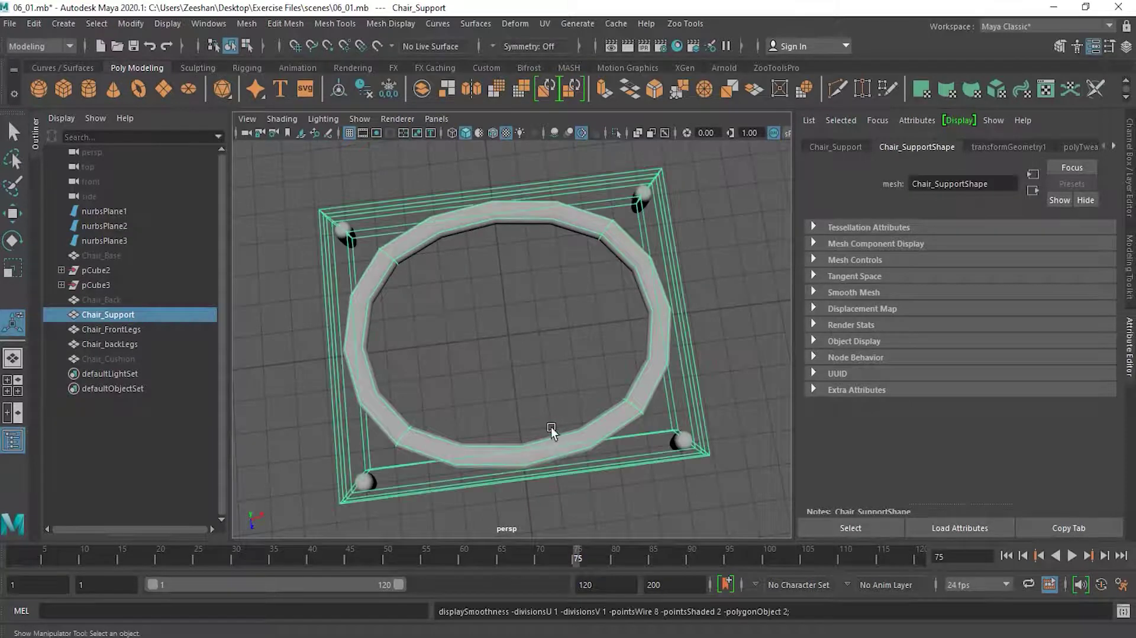
Compare the support ring's original cage with its smooth preview by switching between the two displays.
alt+drag(552, 479, 540, 476)
scroll(538, 457, up, 2)
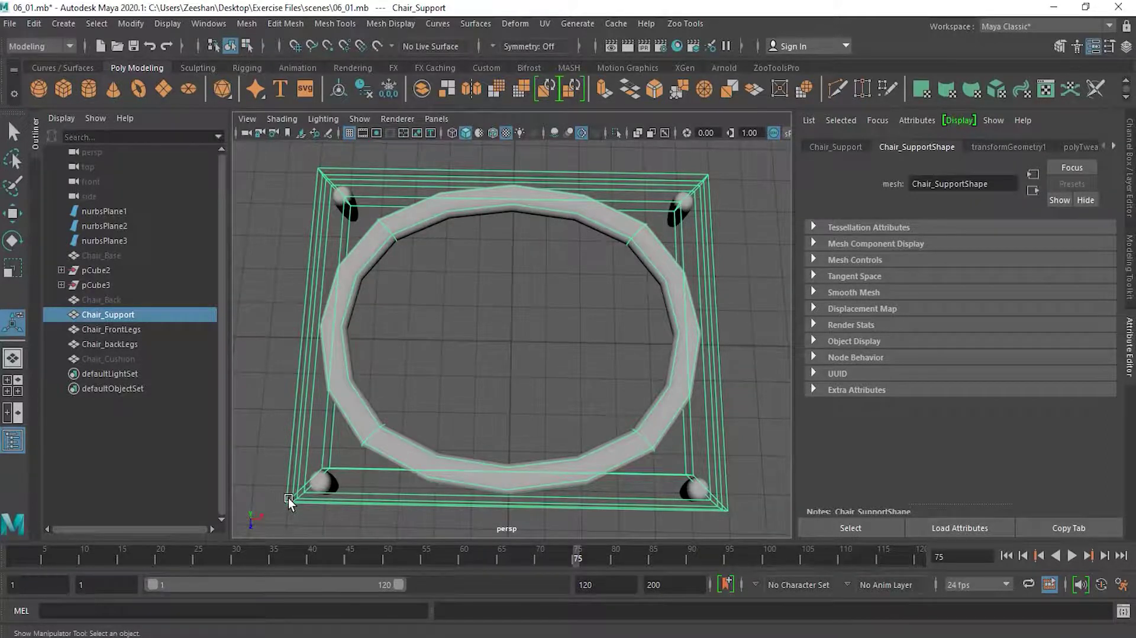
key(1)
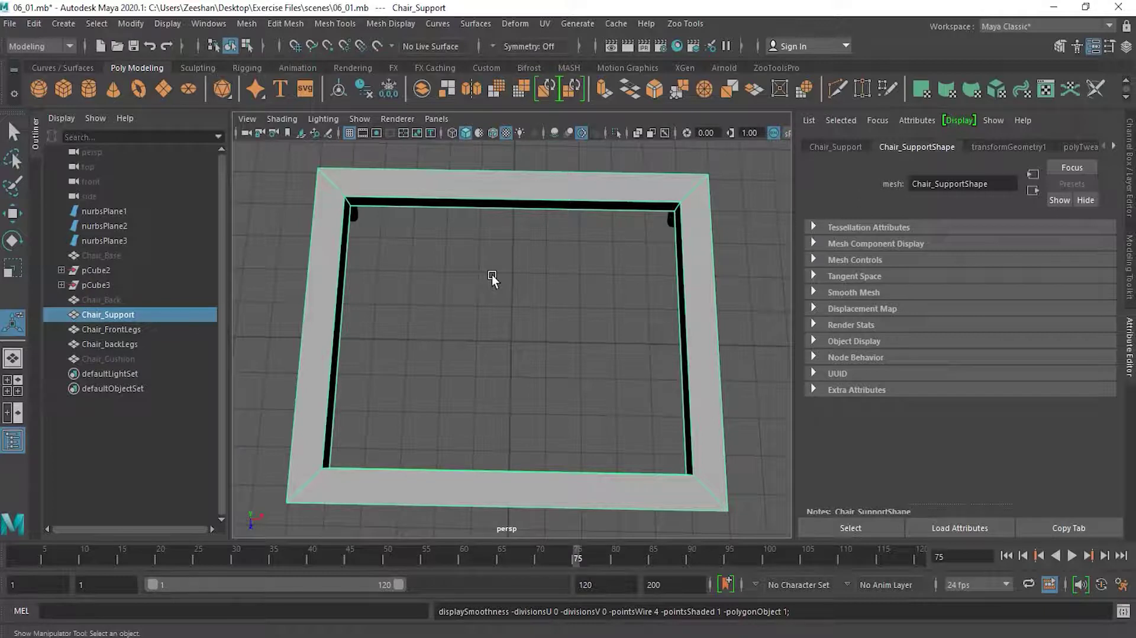
key(2)
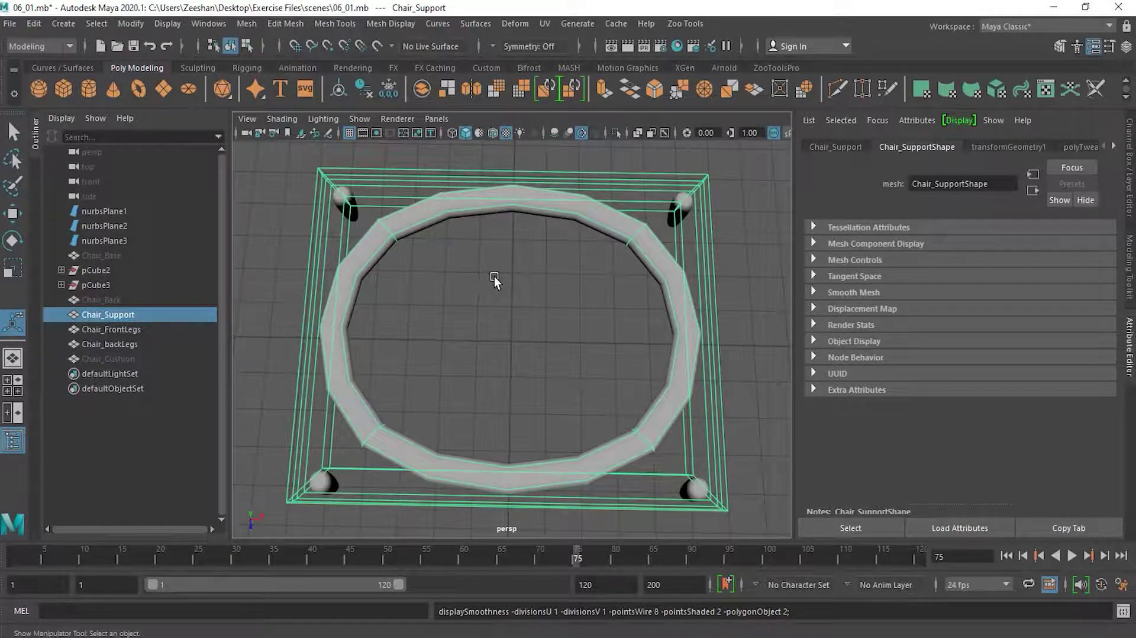
Insert an edge loop across the middle of each of the support ring's four sides.
right_drag(551, 508, 536, 225)
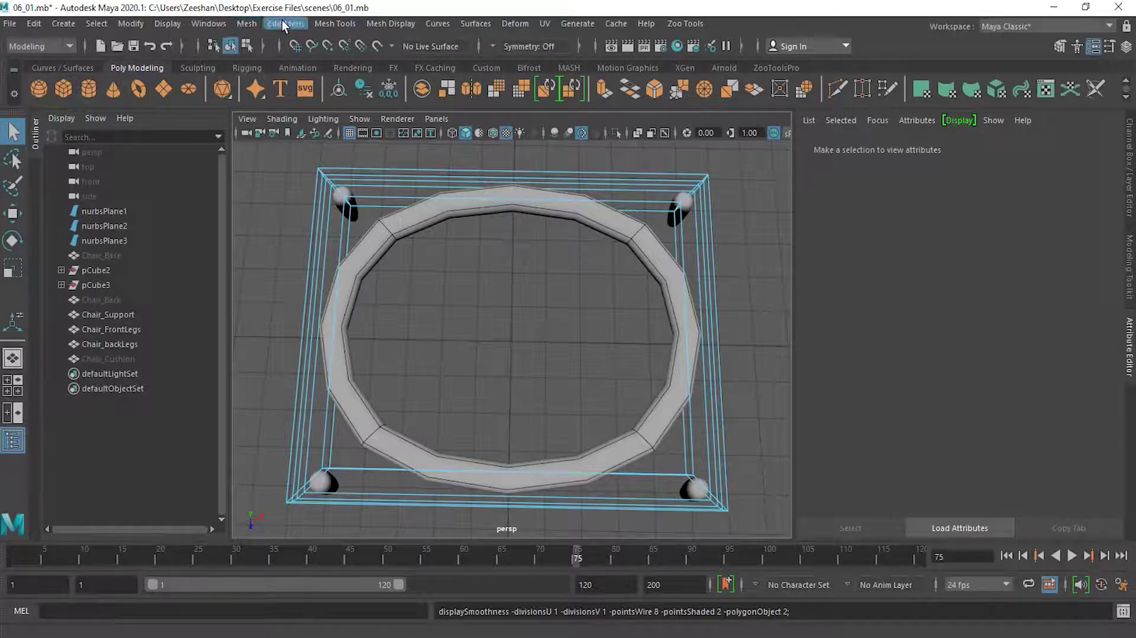
click(348, 24)
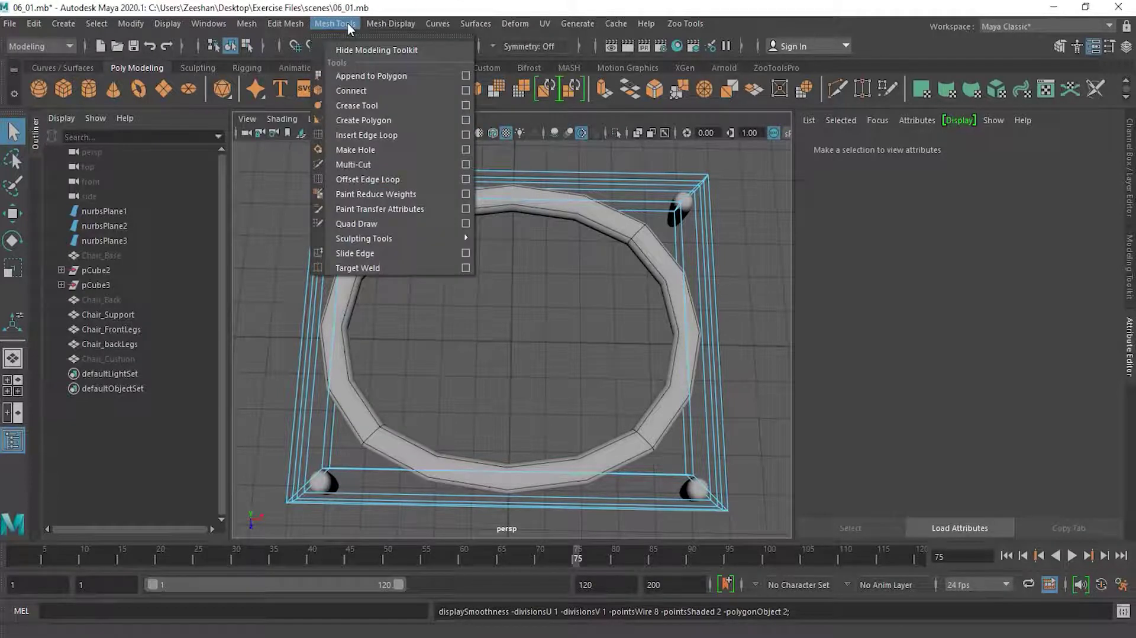
click(402, 136)
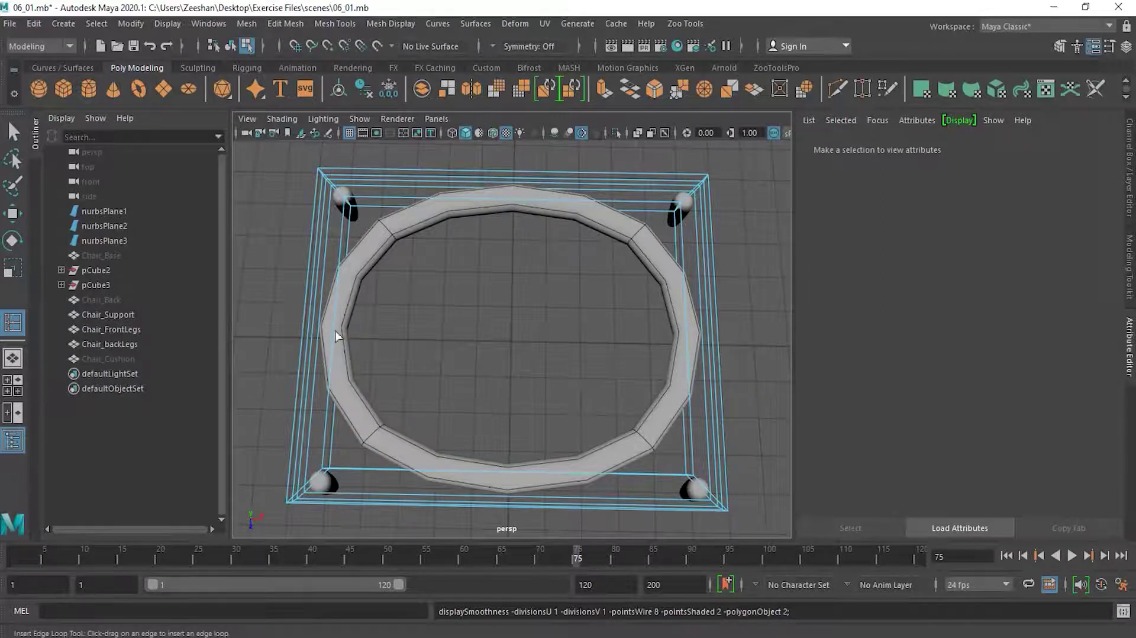
click(508, 504)
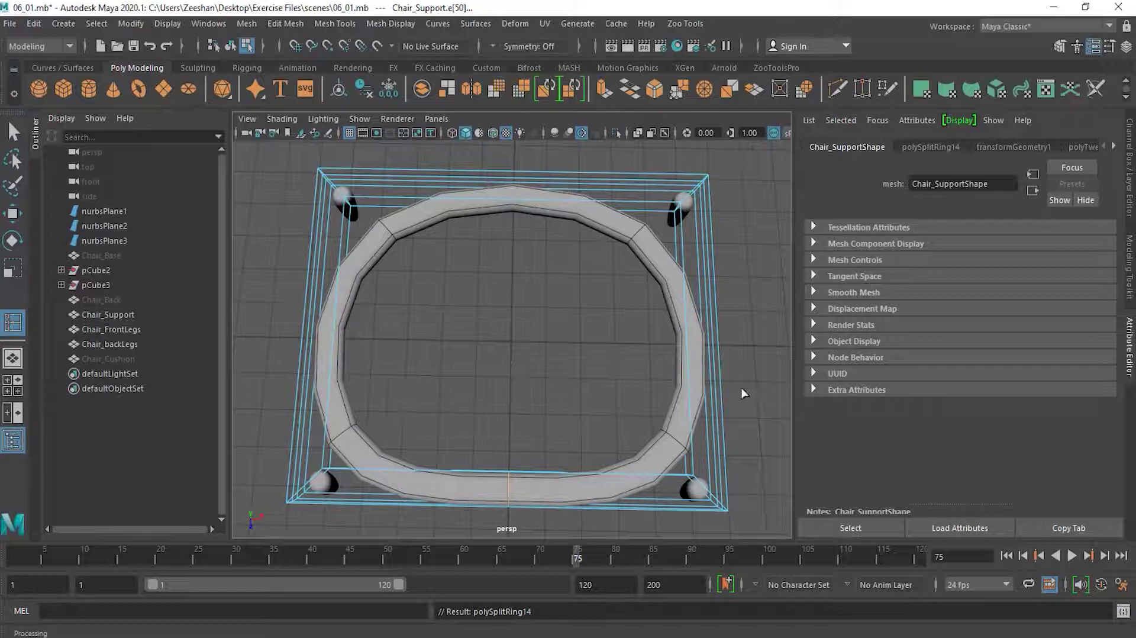
drag(713, 341, 717, 334)
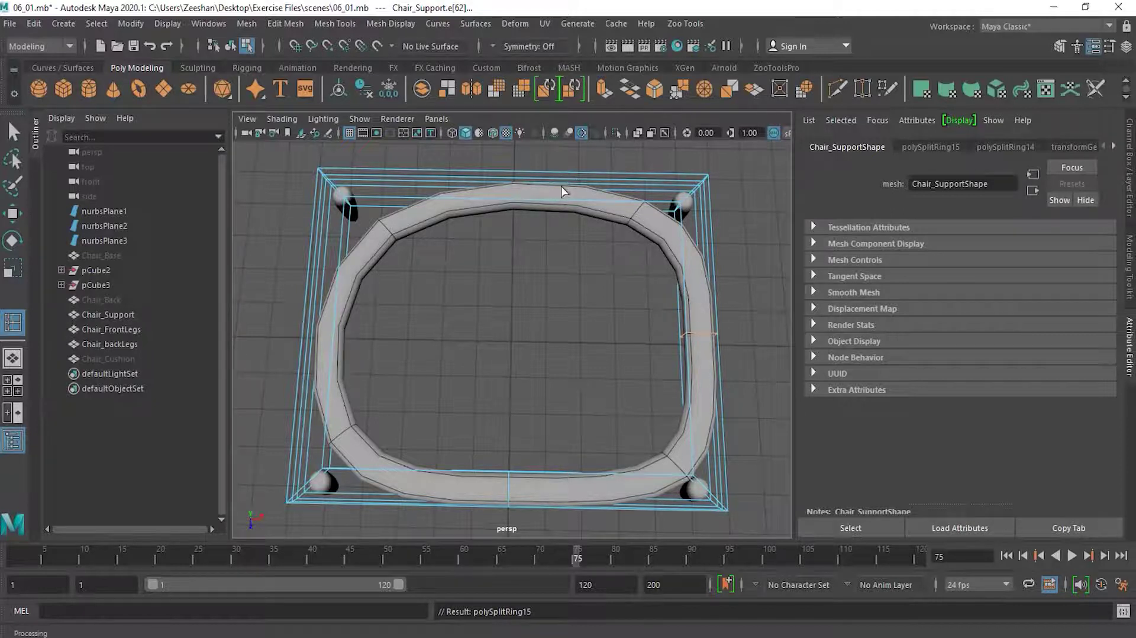
click(514, 187)
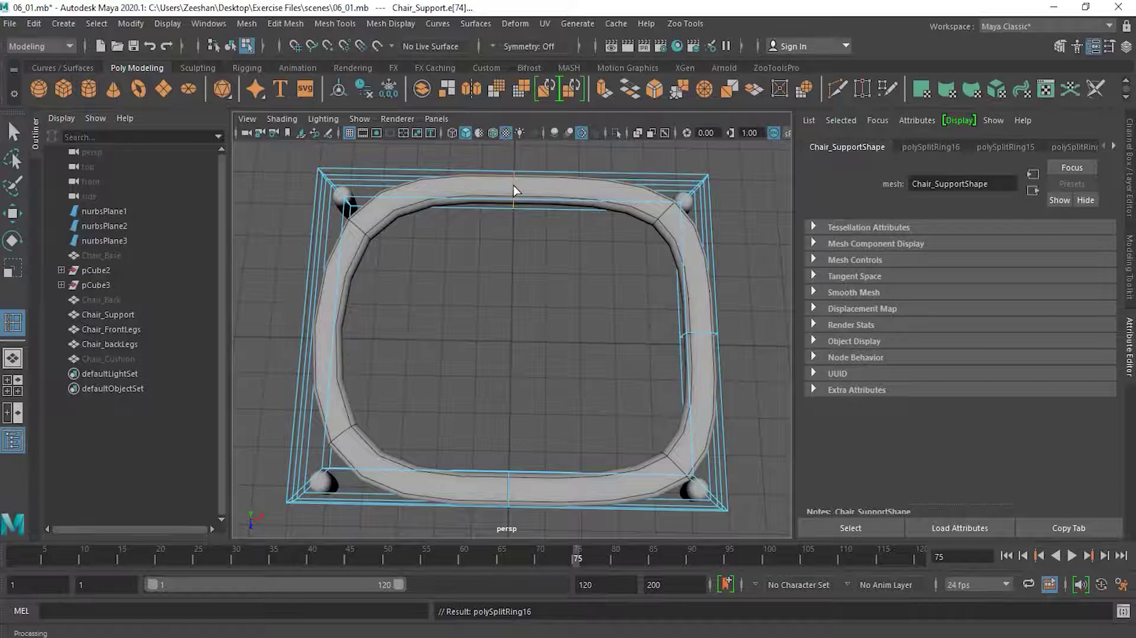
click(325, 327)
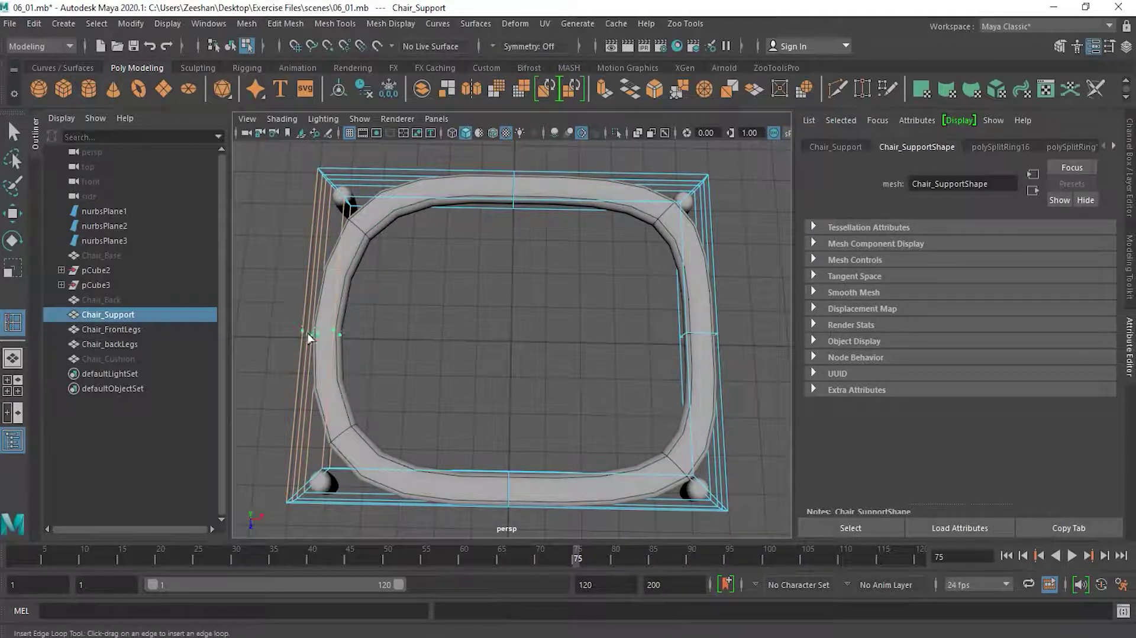
click(307, 336)
Insert edge loops close to the support ring's corner edge, one on each side, to sharpen that corner.
alt+drag(573, 342, 578, 350)
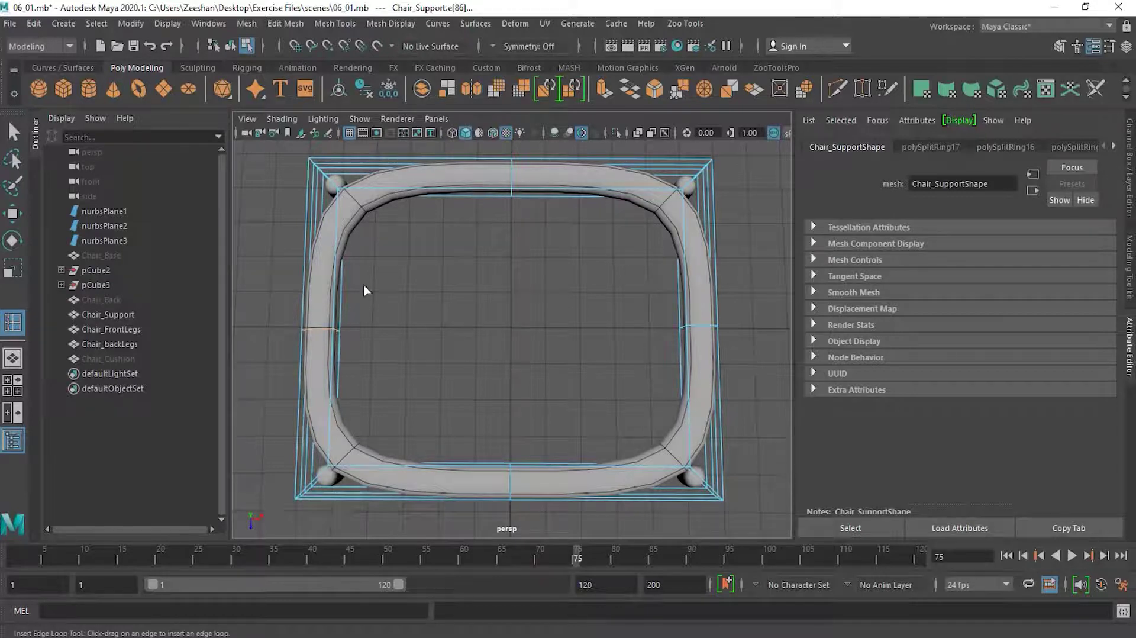
alt+middle_drag(714, 465, 649, 396)
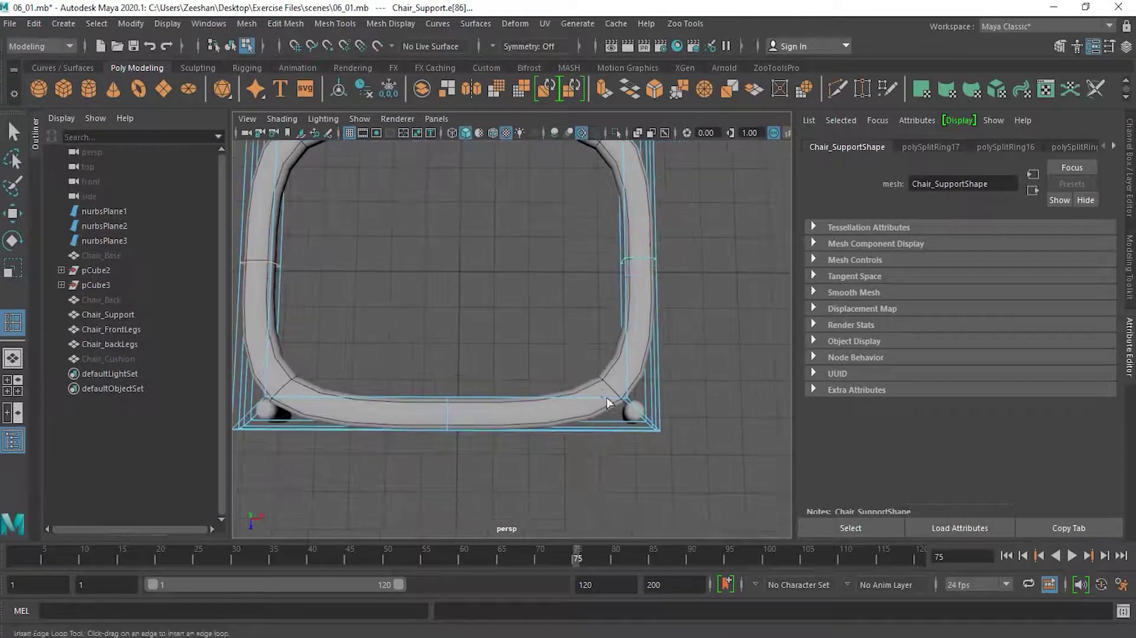
alt+right_drag(606, 397, 707, 389)
alt+drag(707, 389, 629, 407)
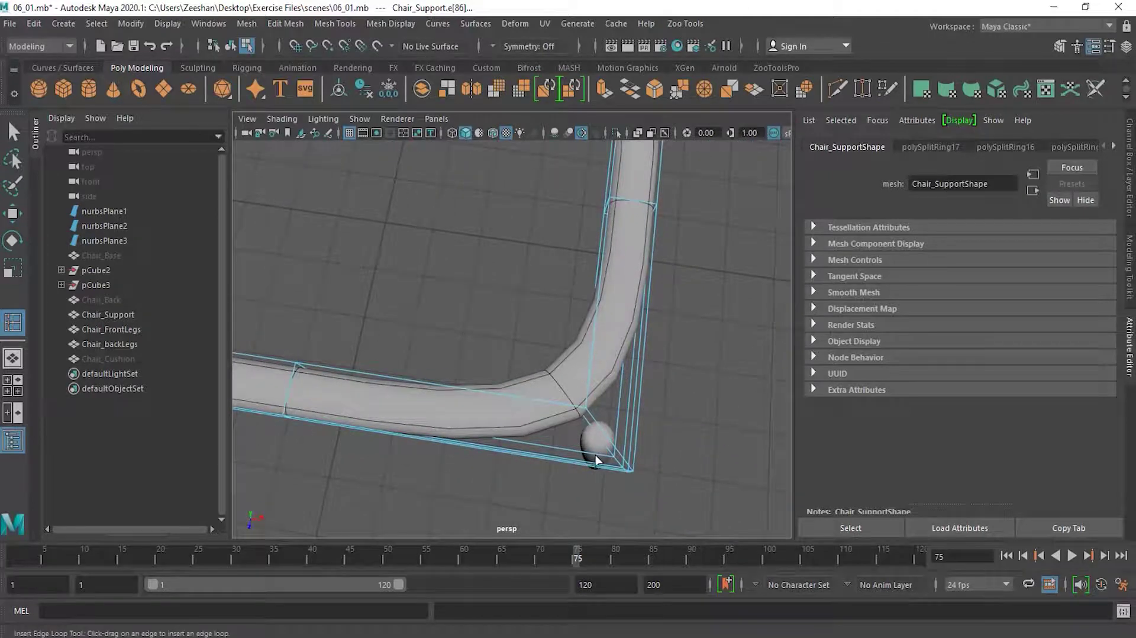
drag(595, 453, 606, 456)
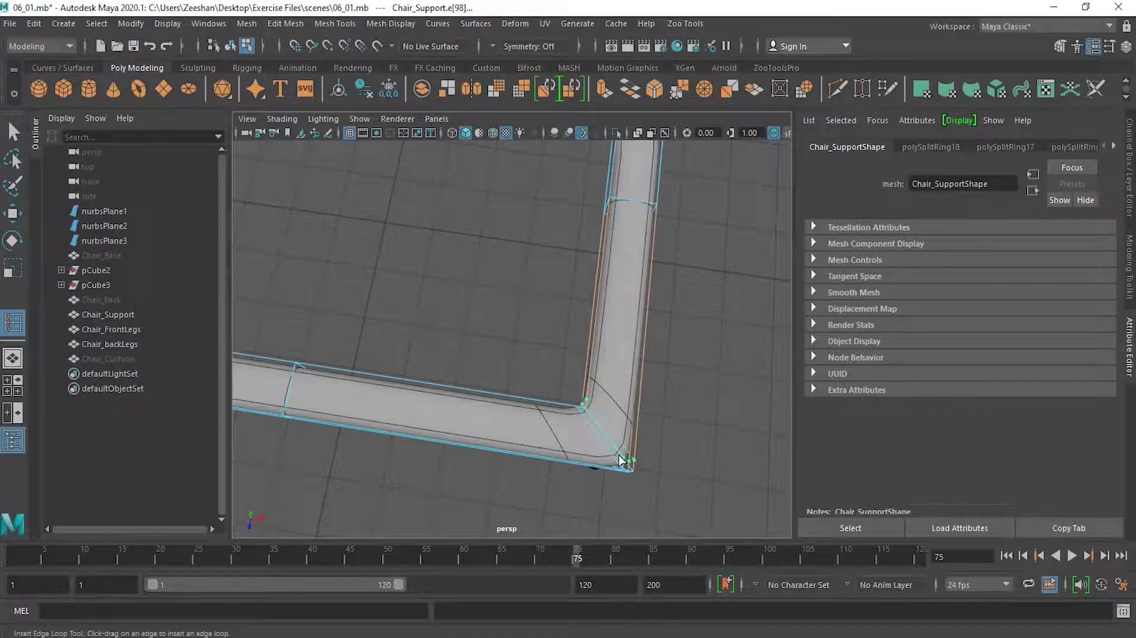
click(621, 466)
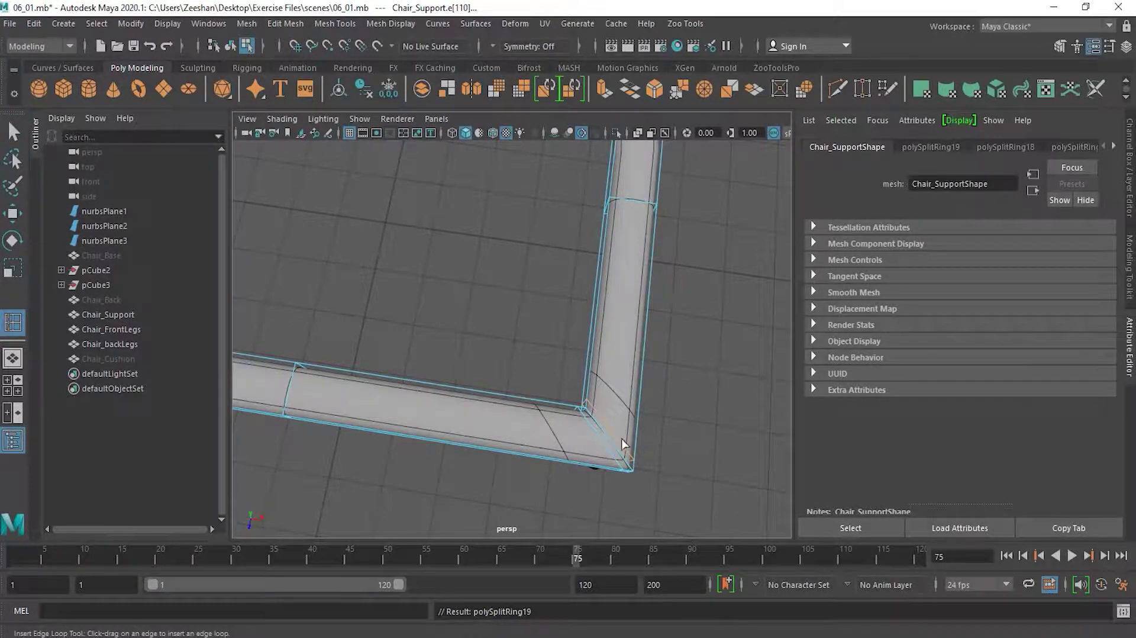
Add offset edge loops closely around the corner edge at the support ring's next rounded corner.
alt+right_drag(614, 461, 419, 436)
alt+middle_drag(532, 355, 648, 419)
alt+drag(456, 449, 381, 446)
alt+right_drag(380, 446, 486, 445)
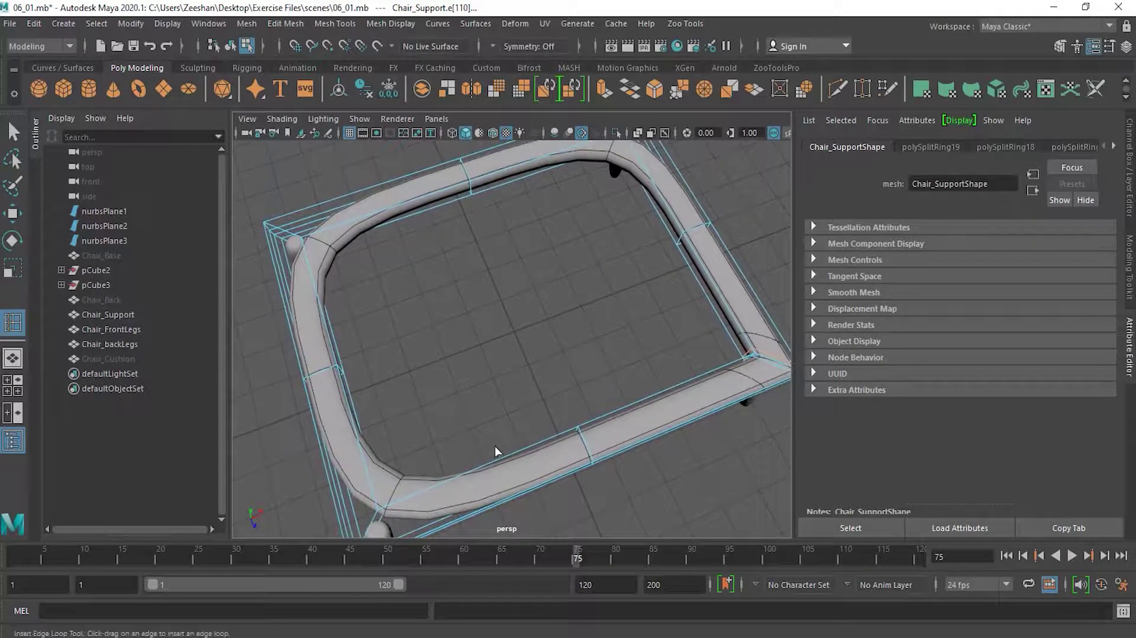
alt+middle_drag(494, 446, 521, 362)
alt+drag(521, 361, 498, 417)
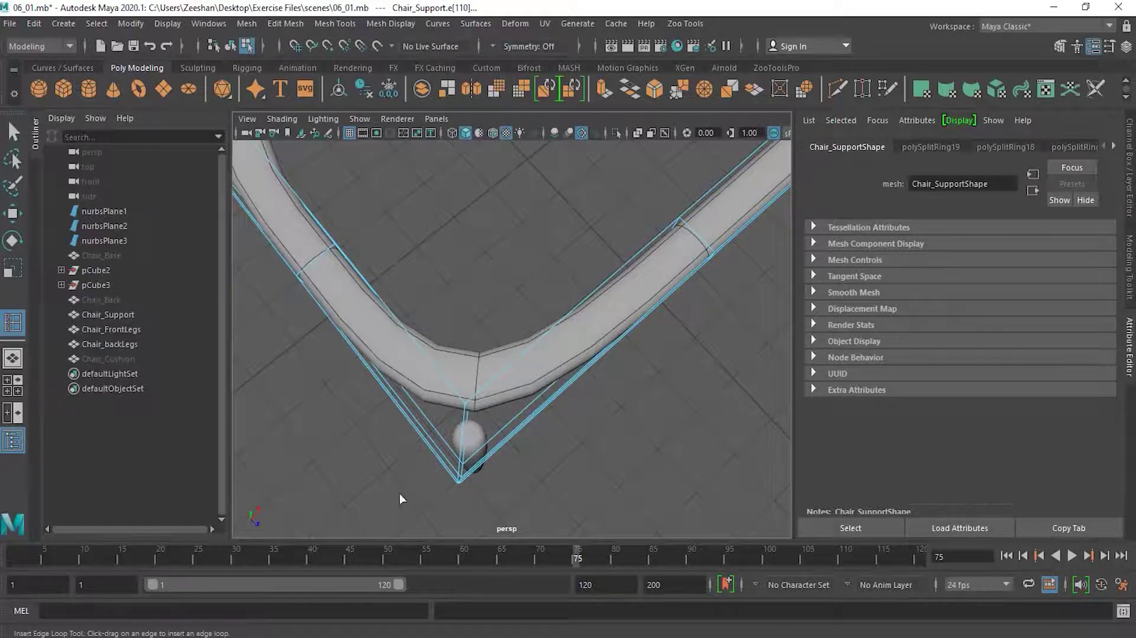
double_click(12, 323)
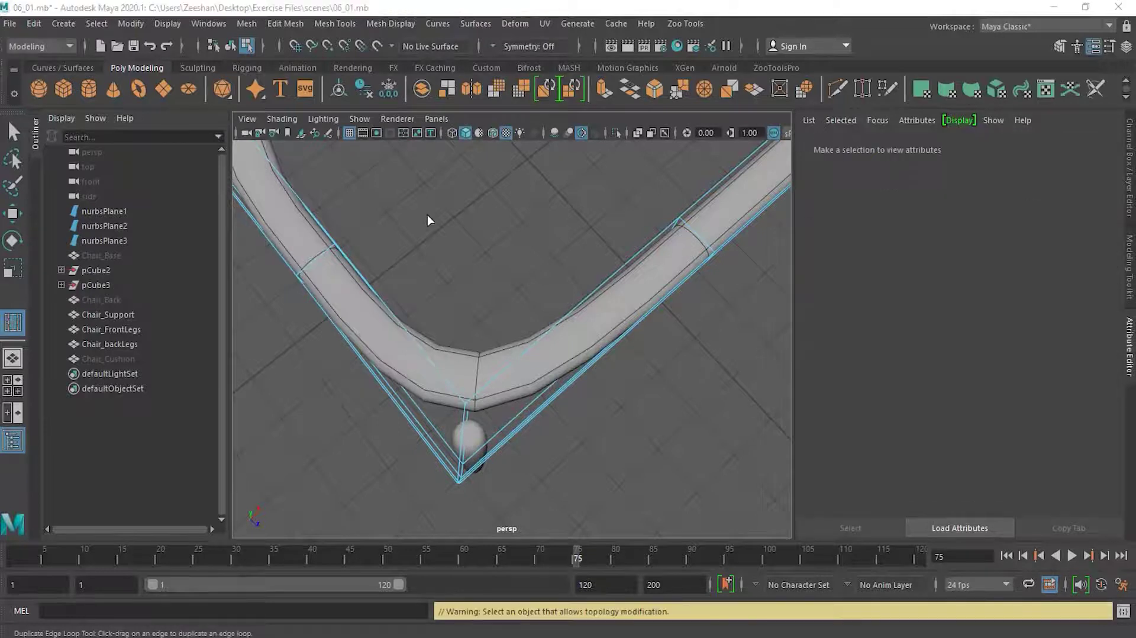
click(345, 23)
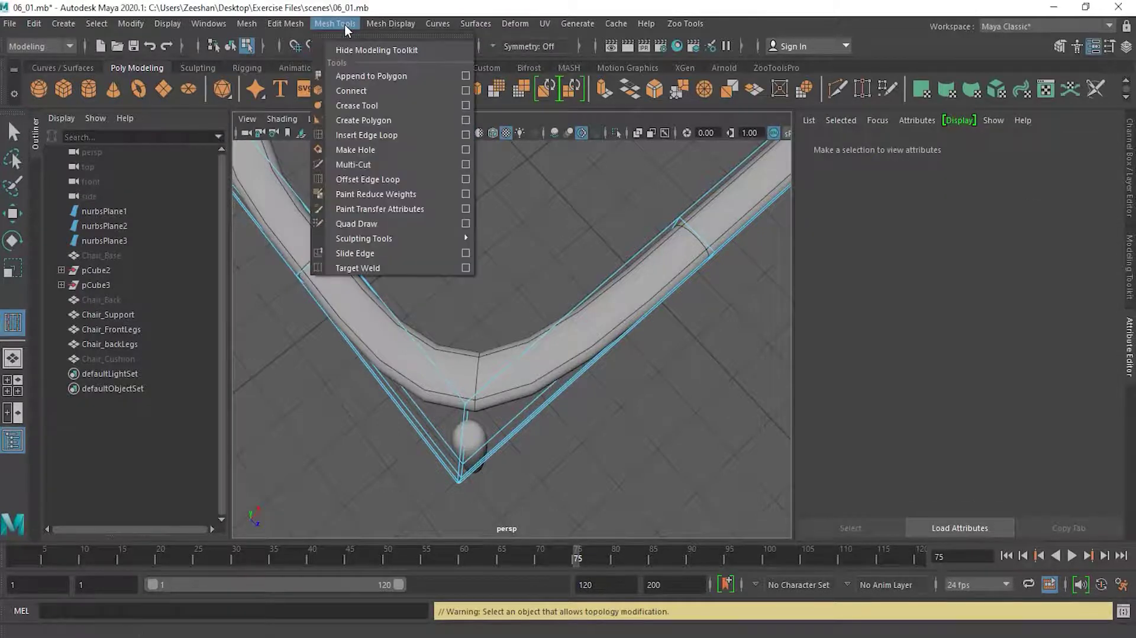
click(398, 179)
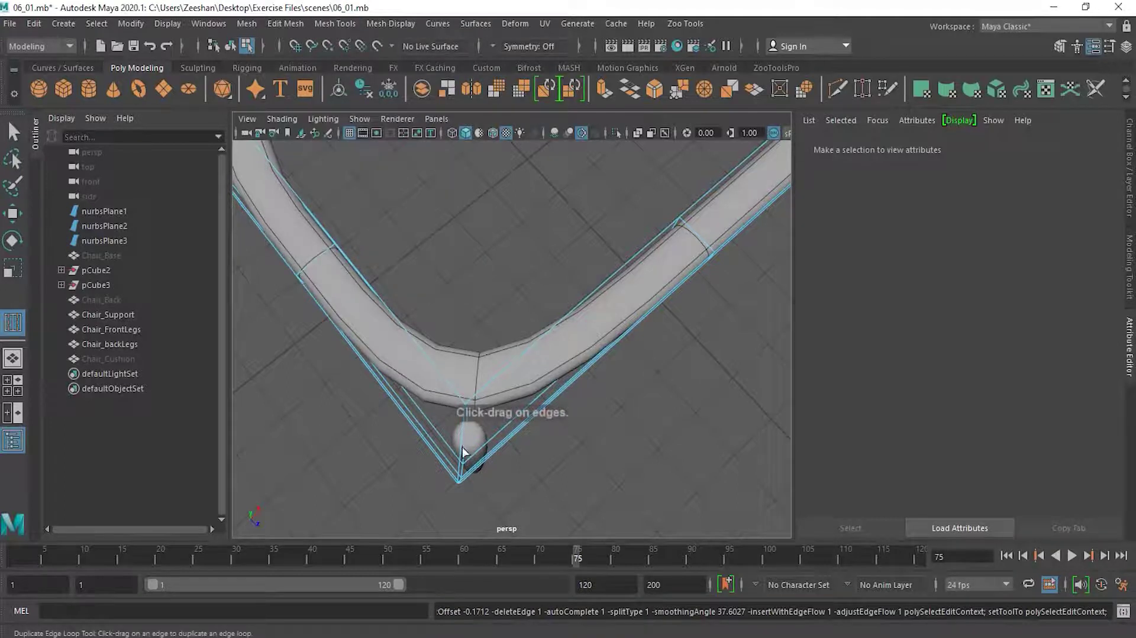
alt+right_drag(431, 477, 515, 461)
alt+middle_drag(515, 462, 554, 361)
alt+right_drag(484, 373, 567, 350)
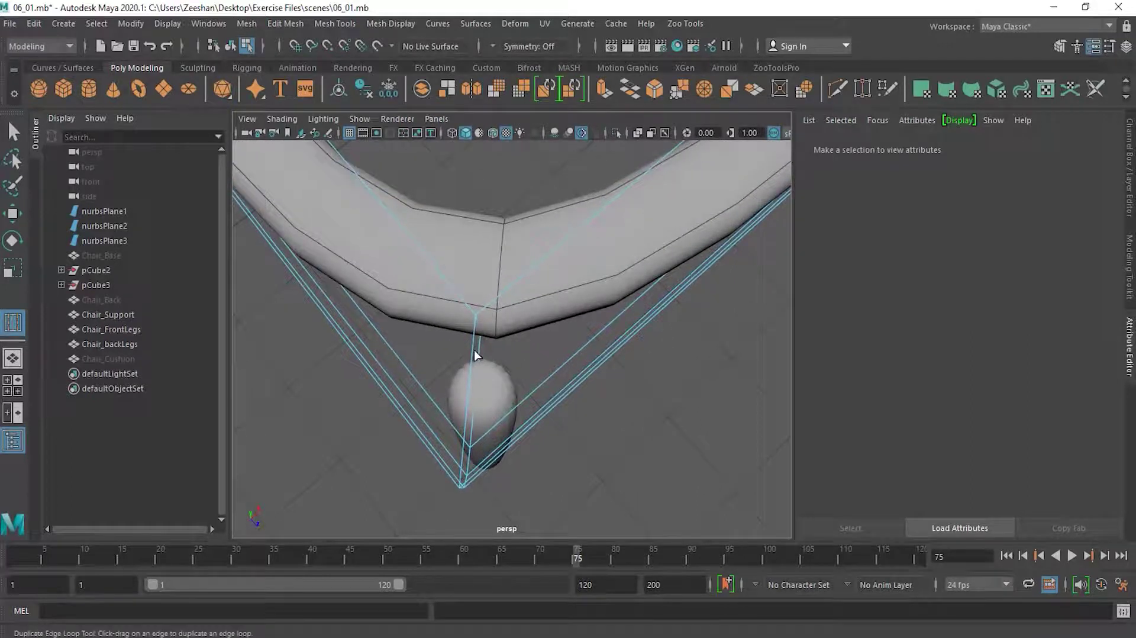
drag(474, 351, 577, 324)
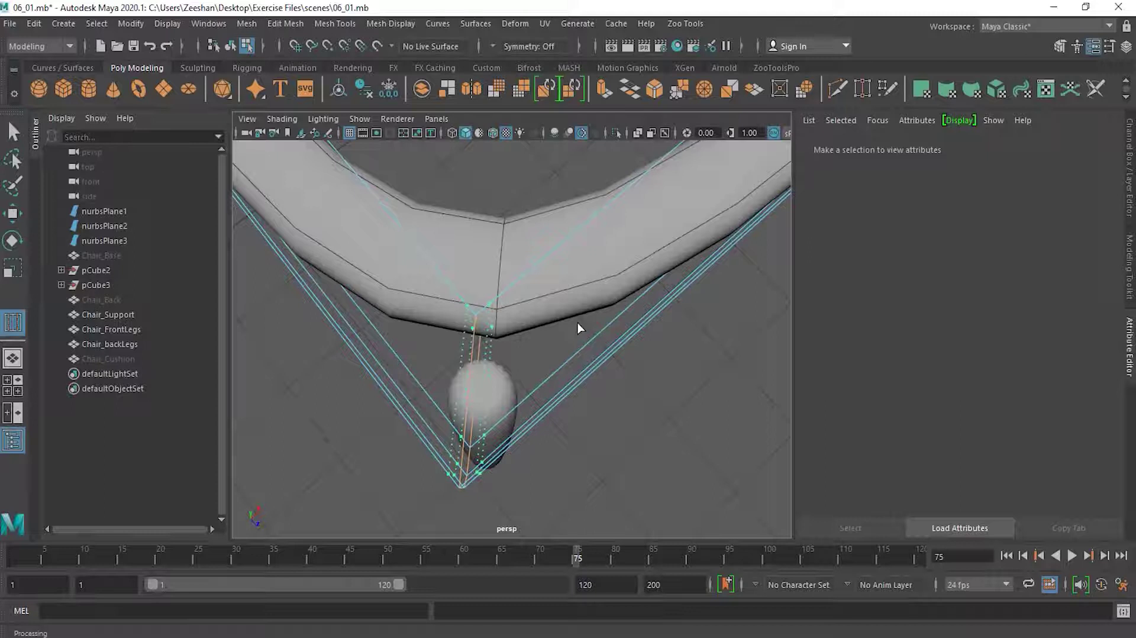
drag(577, 322, 578, 322)
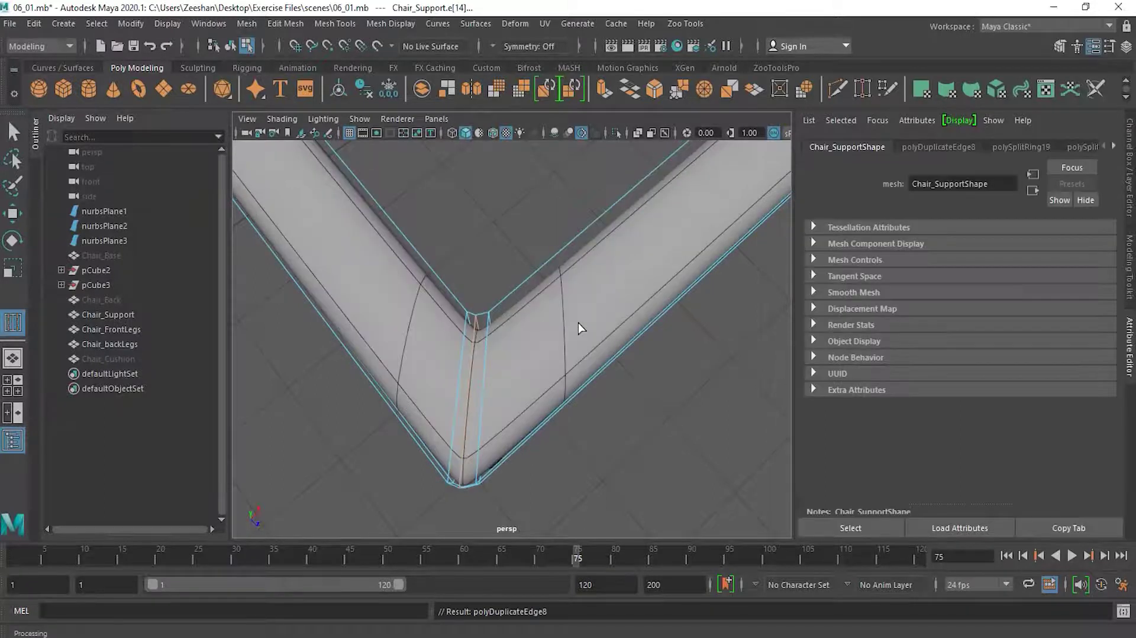
Crease the diagonal corner edges at another rounded corner of the support ring with the Crease Tool.
alt+right_drag(605, 402, 286, 413)
alt+drag(431, 271, 666, 405)
alt+middle_drag(665, 406, 644, 317)
alt+right_drag(523, 417, 638, 412)
alt+middle_drag(673, 436, 657, 394)
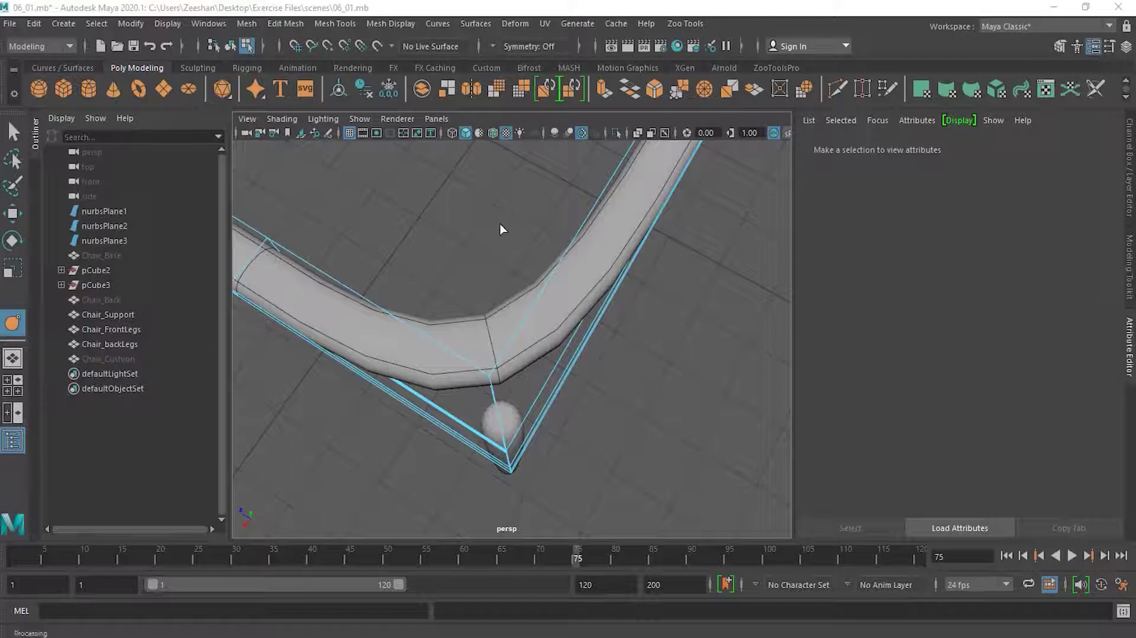
click(348, 26)
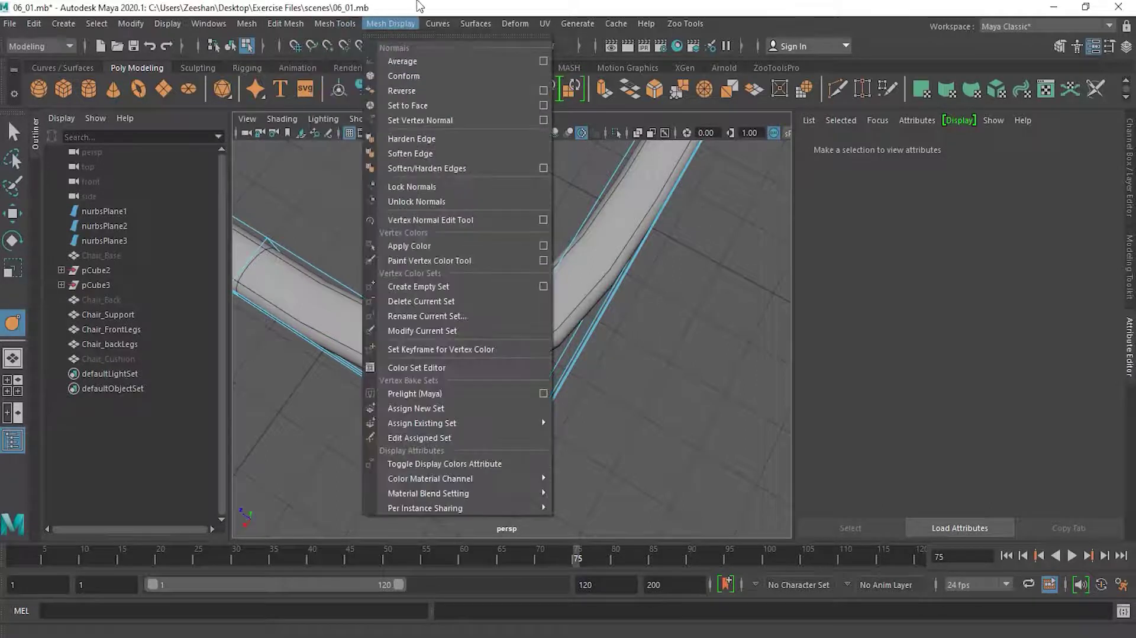
click(419, 6)
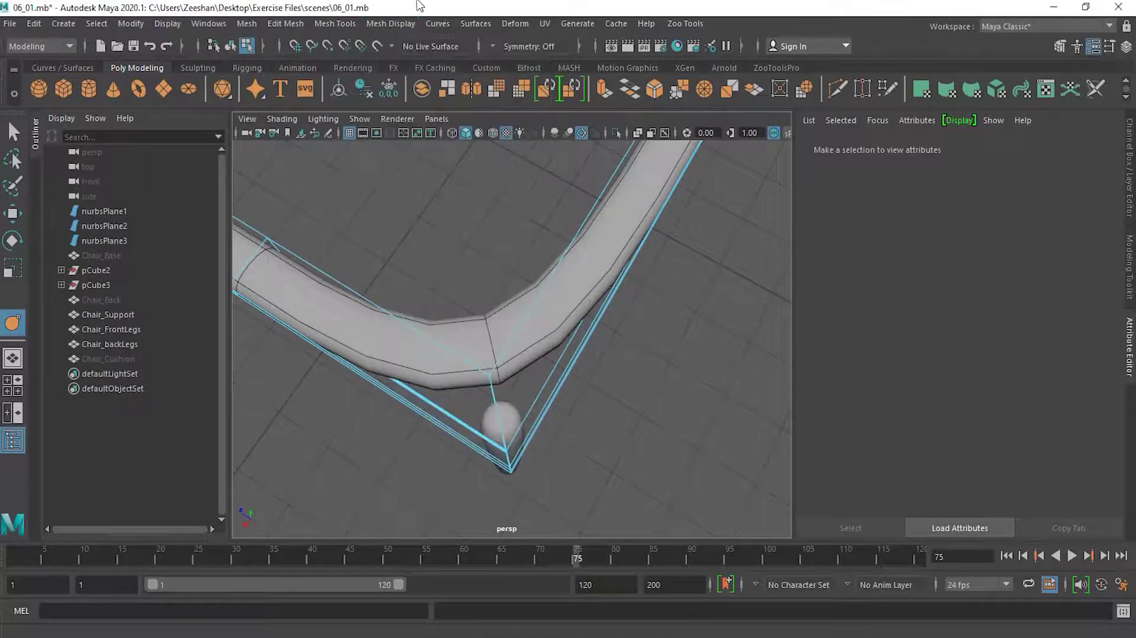
click(498, 422)
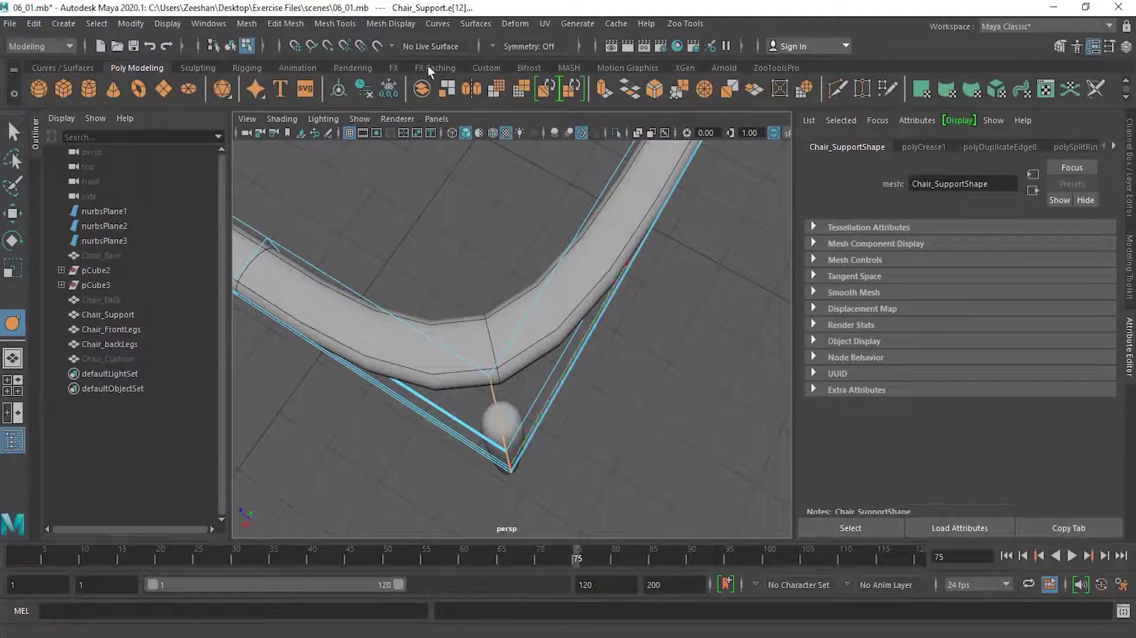
click(349, 25)
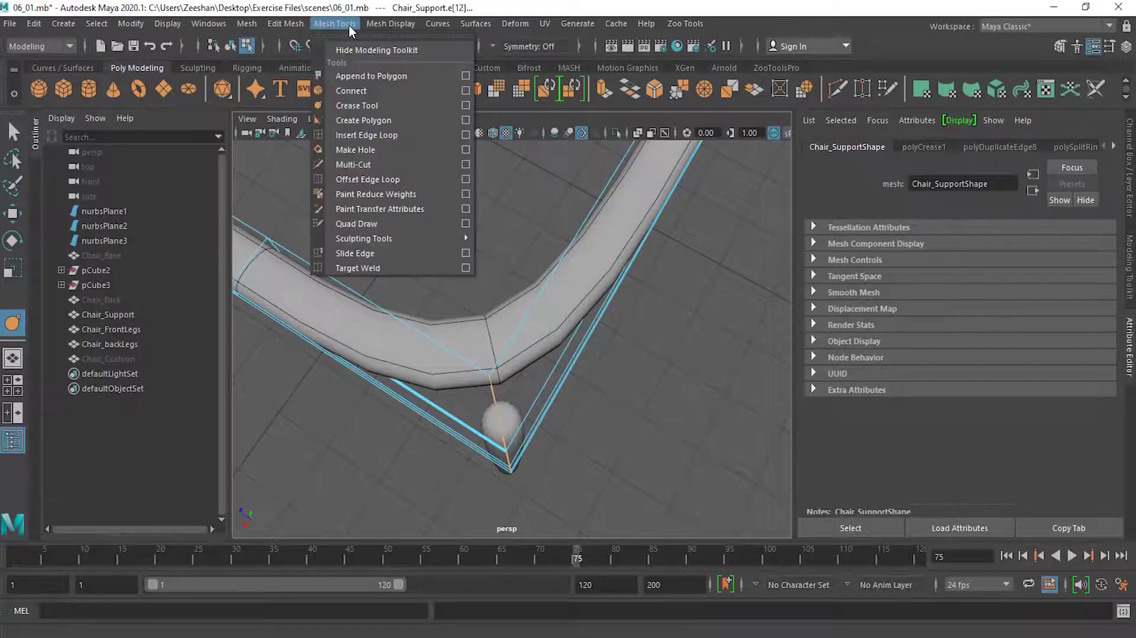
click(371, 107)
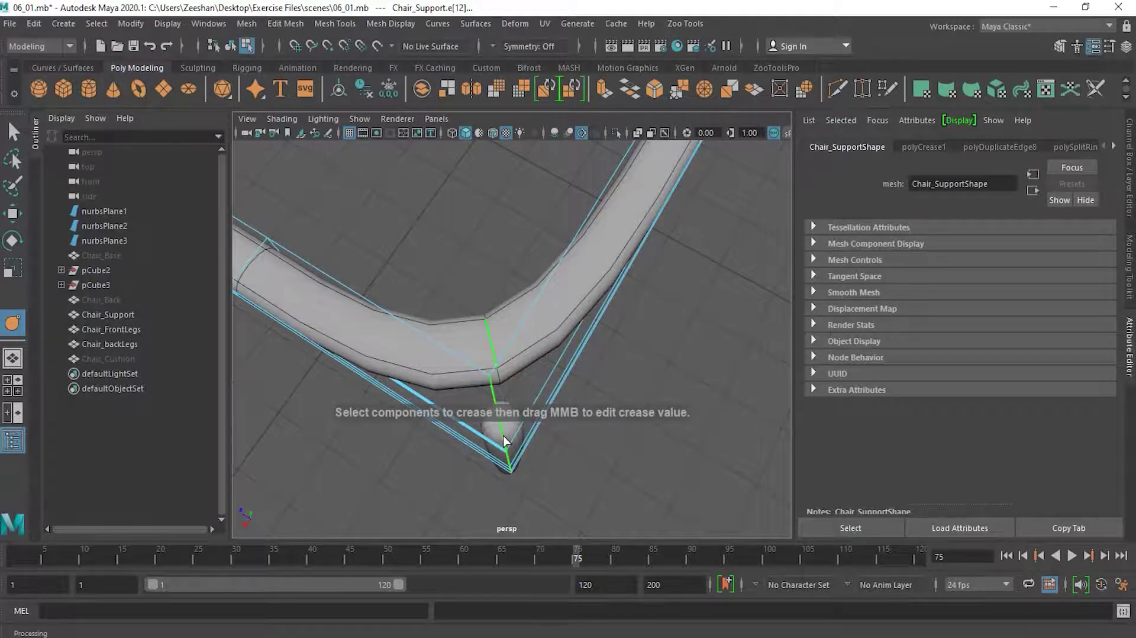
middle_drag(497, 419, 572, 483)
Compare the corner sharpened with edge loops against the creased corner of the support ring at close range.
alt+drag(495, 490, 448, 453)
mouse_move(448, 453)
alt+middle_down()
mouse_move(551, 403)
mouse_move(452, 448)
alt+middle_up()
alt+right_drag(307, 434, 503, 416)
alt+middle_drag(503, 416, 683, 303)
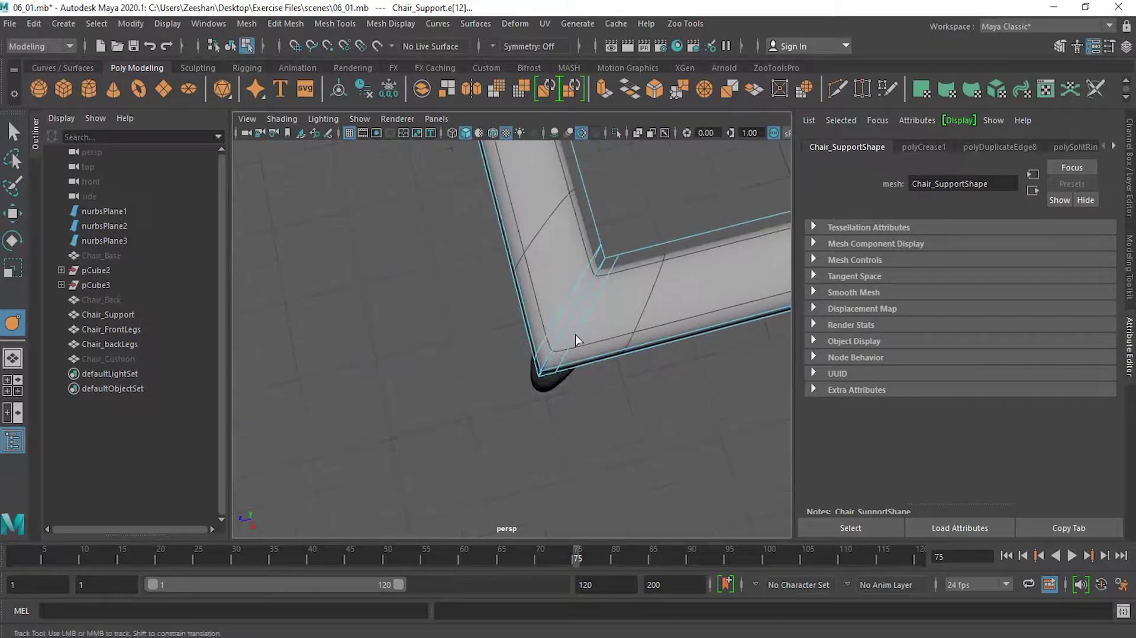
alt+right_drag(574, 338, 720, 328)
alt+middle_drag(692, 389, 594, 414)
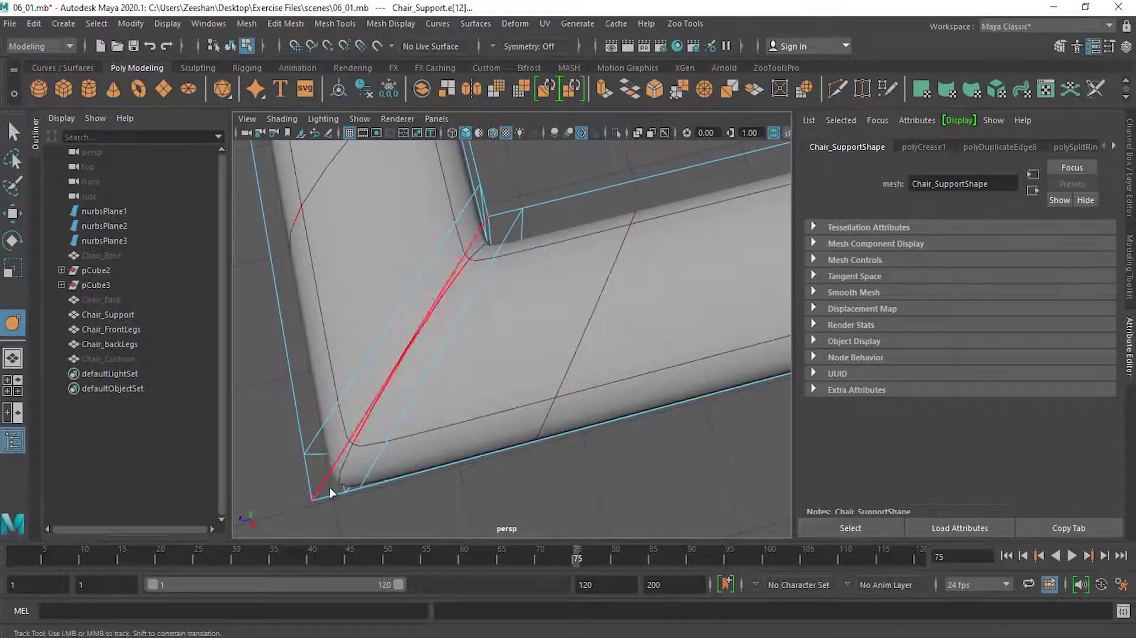
alt+right_drag(406, 469, 308, 441)
alt+middle_drag(658, 351, 284, 455)
alt+right_drag(482, 371, 752, 321)
alt+middle_drag(455, 388, 541, 365)
alt+drag(542, 366, 588, 390)
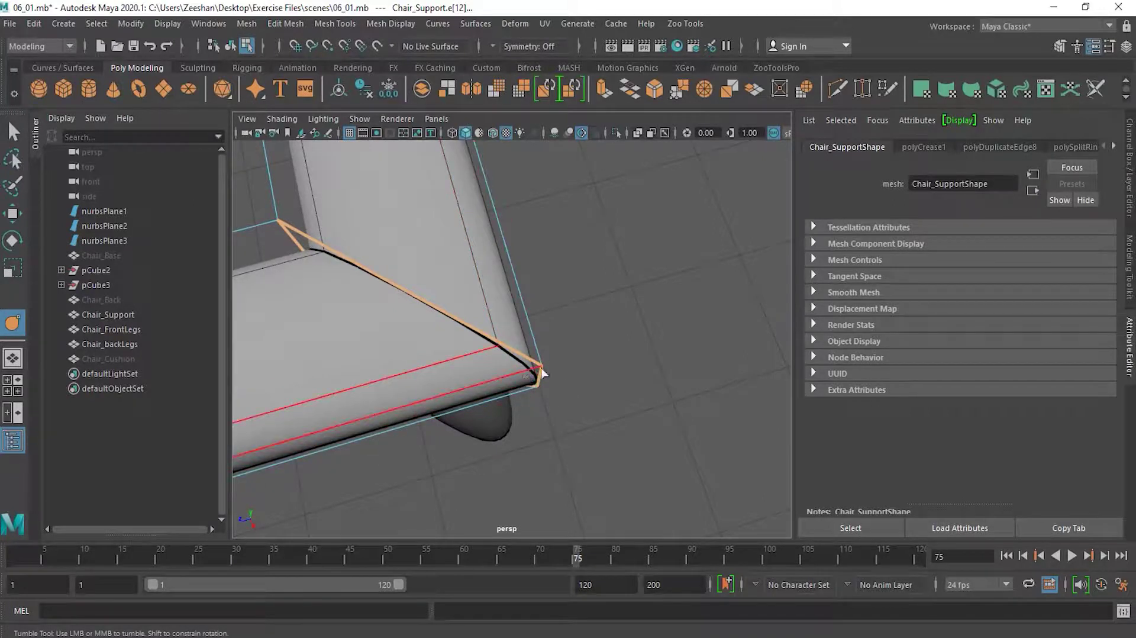
alt+drag(579, 383, 598, 412)
Undo the crease on the support ring's corner edges.
shift+click(542, 318)
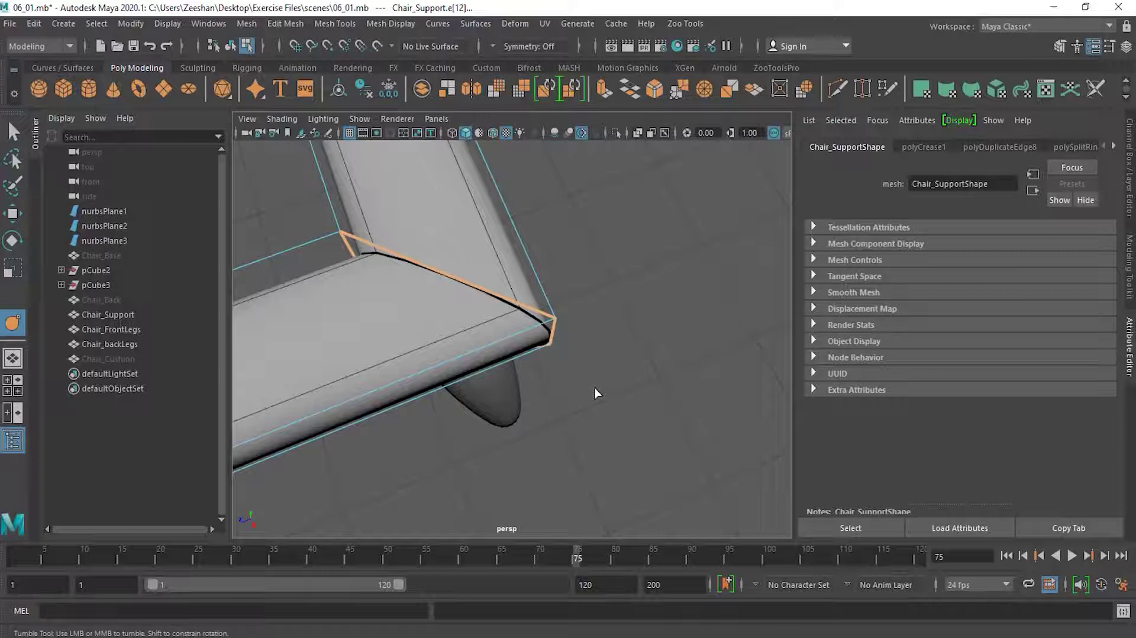
key(ctrl+z)
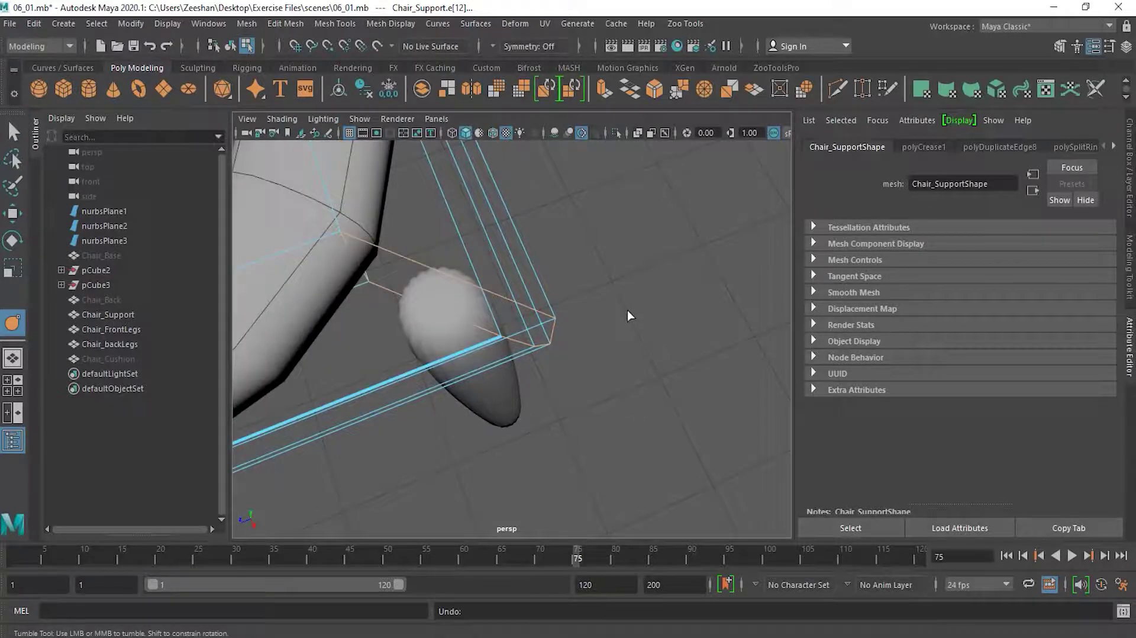
alt+drag(655, 329, 578, 380)
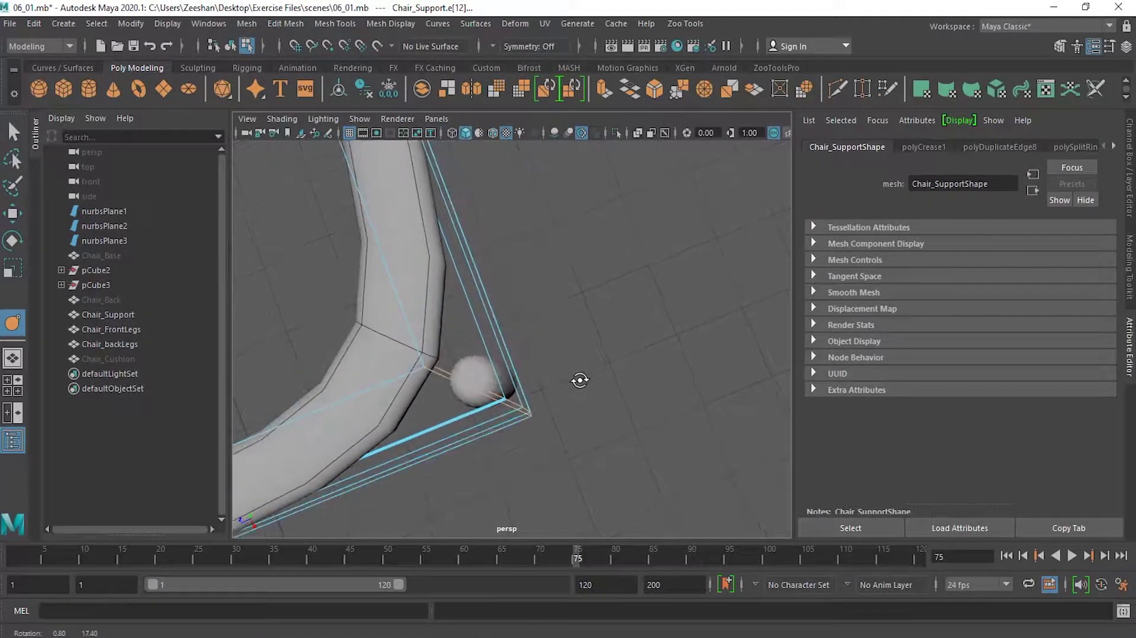
Add offset edge loops closely around the diagonal corner edges where the support ring's crease was undone.
click(335, 24)
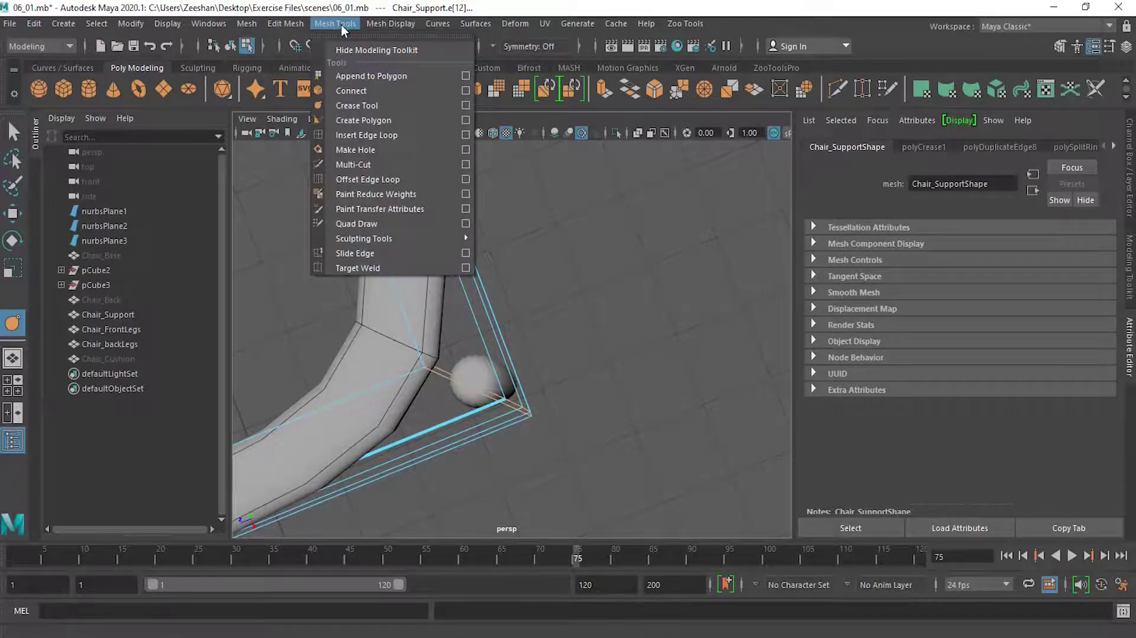
click(400, 179)
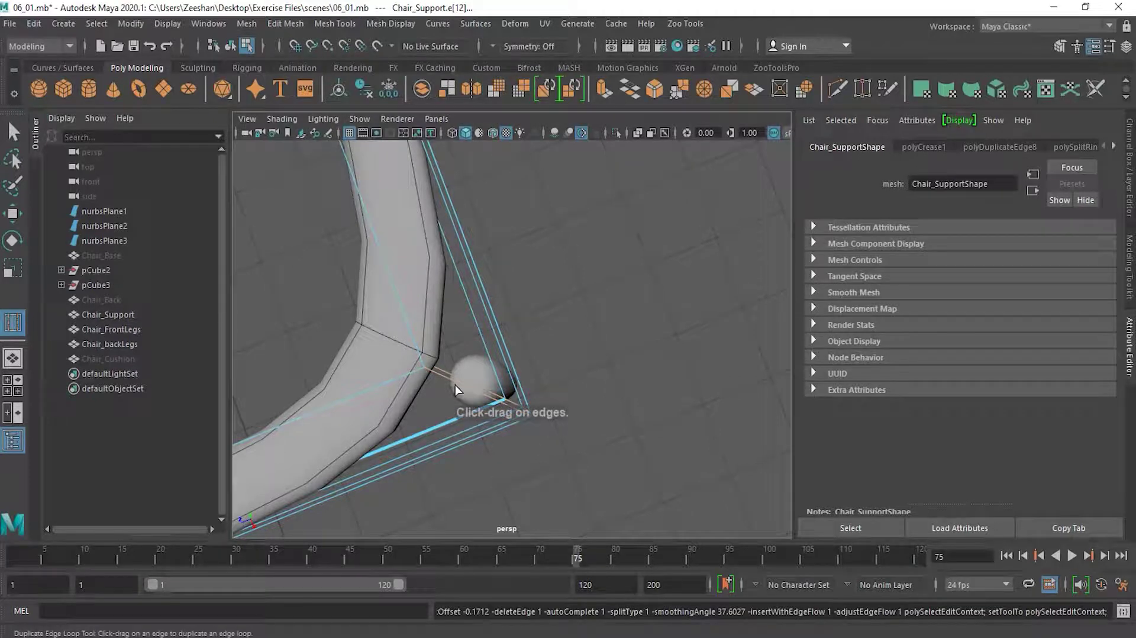
drag(454, 381, 407, 419)
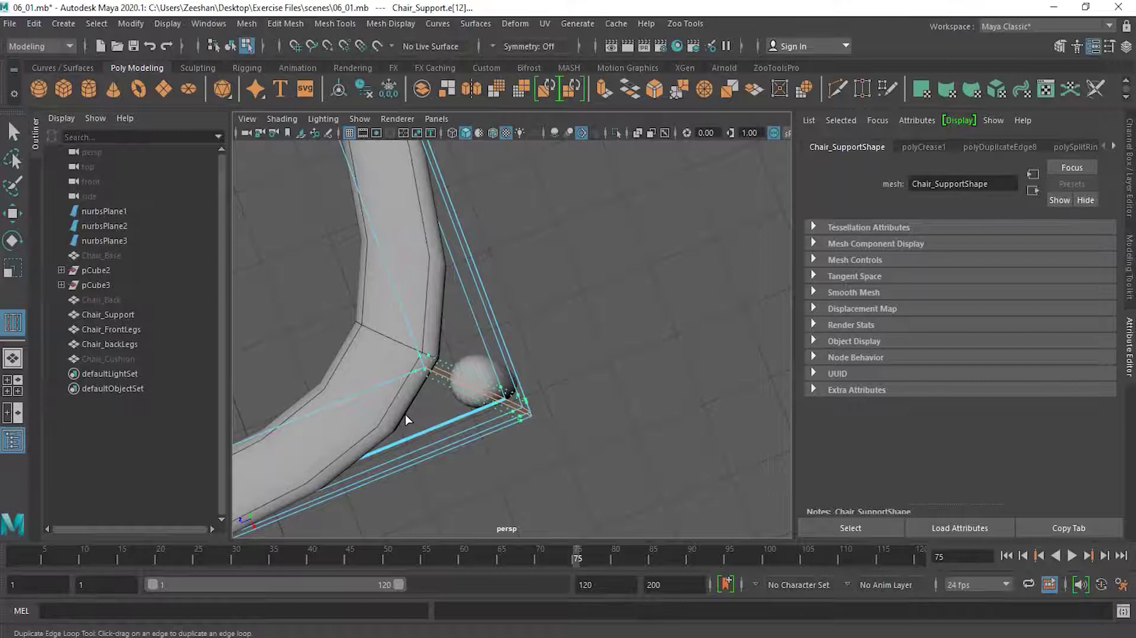
drag(406, 415, 406, 415)
Sharpen the support ring's remaining rounded corner with offset edge loops close to its diagonal corner edges.
alt+right_drag(588, 357, 428, 290)
alt+middle_drag(471, 207, 560, 396)
alt+right_drag(457, 188, 559, 209)
alt+middle_drag(564, 220, 600, 352)
alt+right_drag(420, 251, 512, 261)
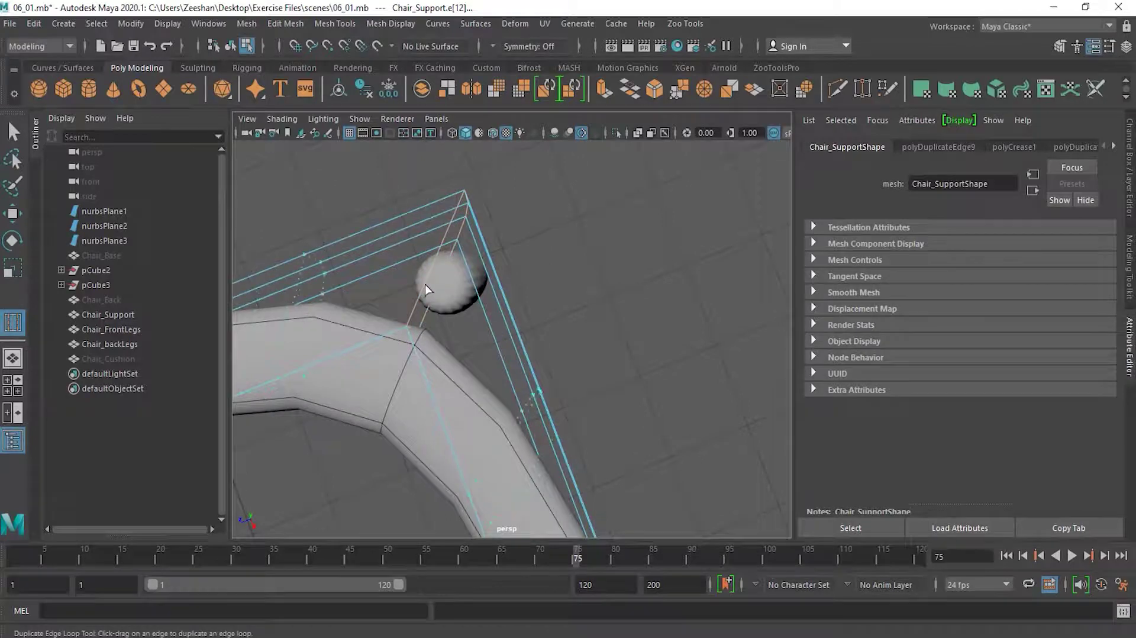
drag(380, 308, 381, 312)
Return the support ring to object mode, display it as a smooth preview without the cage, and clear the selection.
alt+right_drag(690, 272, 408, 303)
alt+middle_drag(678, 339, 705, 207)
alt+right_drag(704, 275, 603, 287)
alt+drag(695, 368, 802, 314)
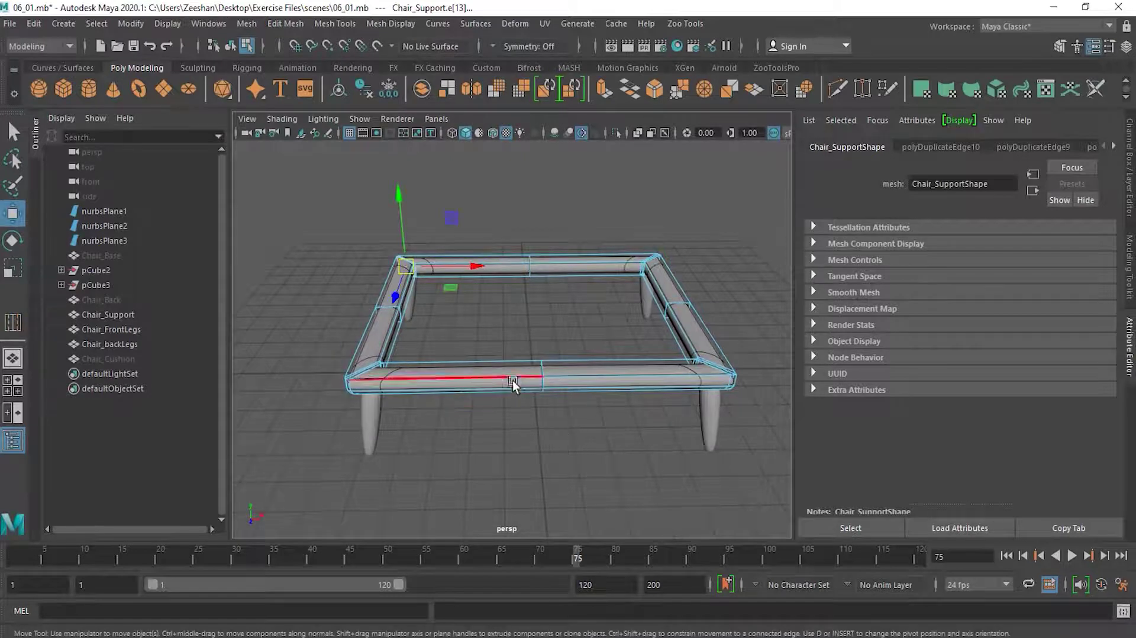
right_click(562, 375)
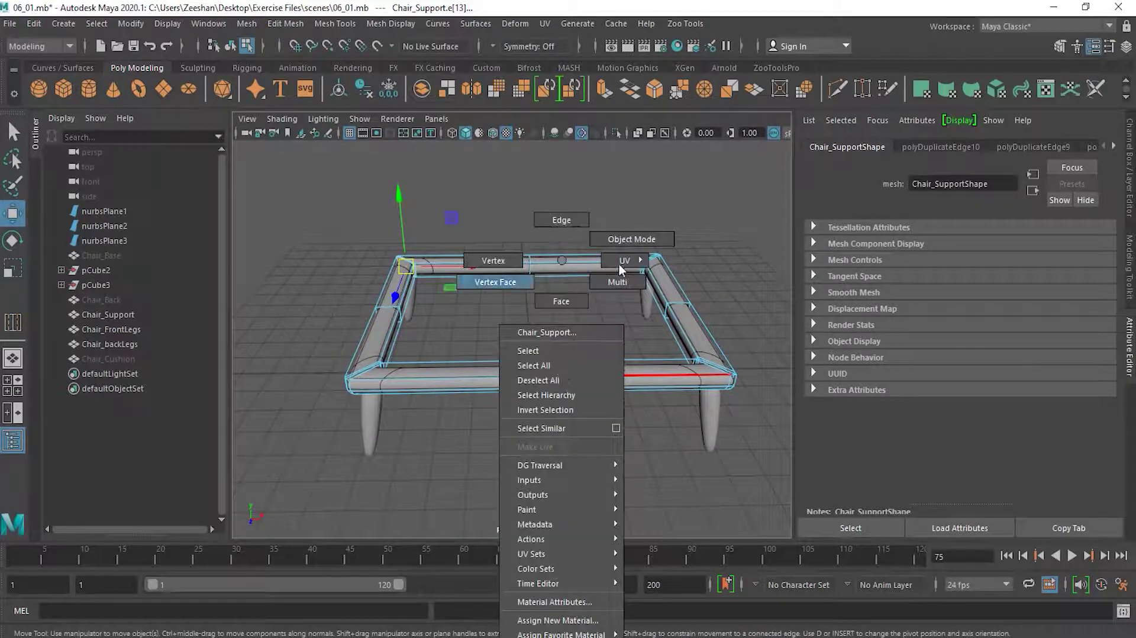
click(630, 240)
click(590, 412)
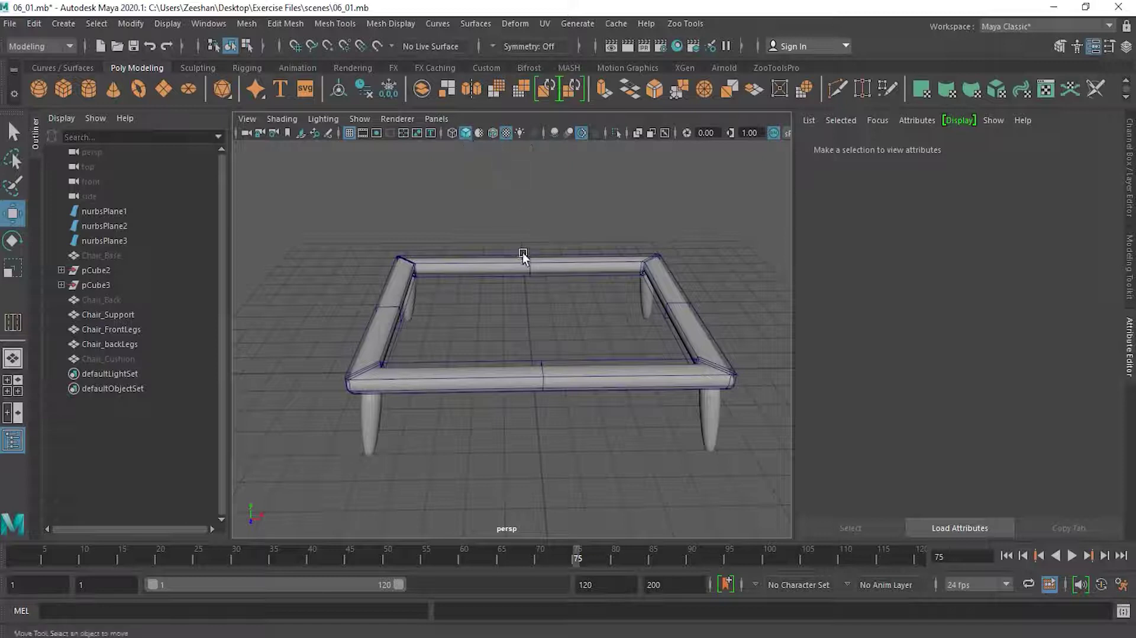
click(522, 376)
click(534, 410)
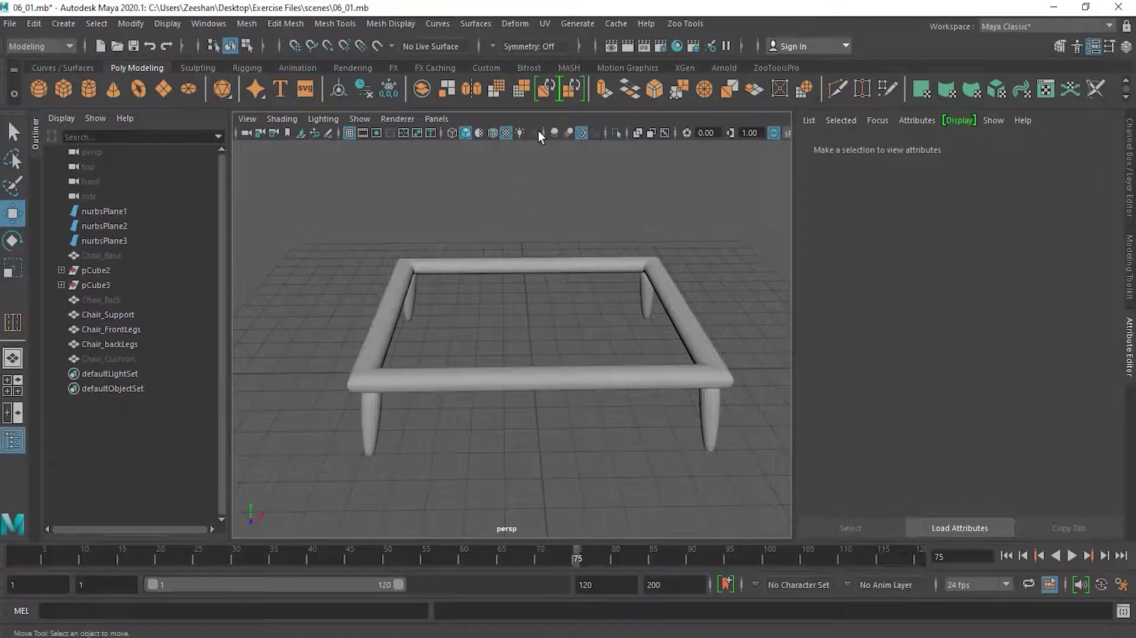
Hide the support ring to expose the tops of the chair legs.
alt+drag(558, 199, 538, 306)
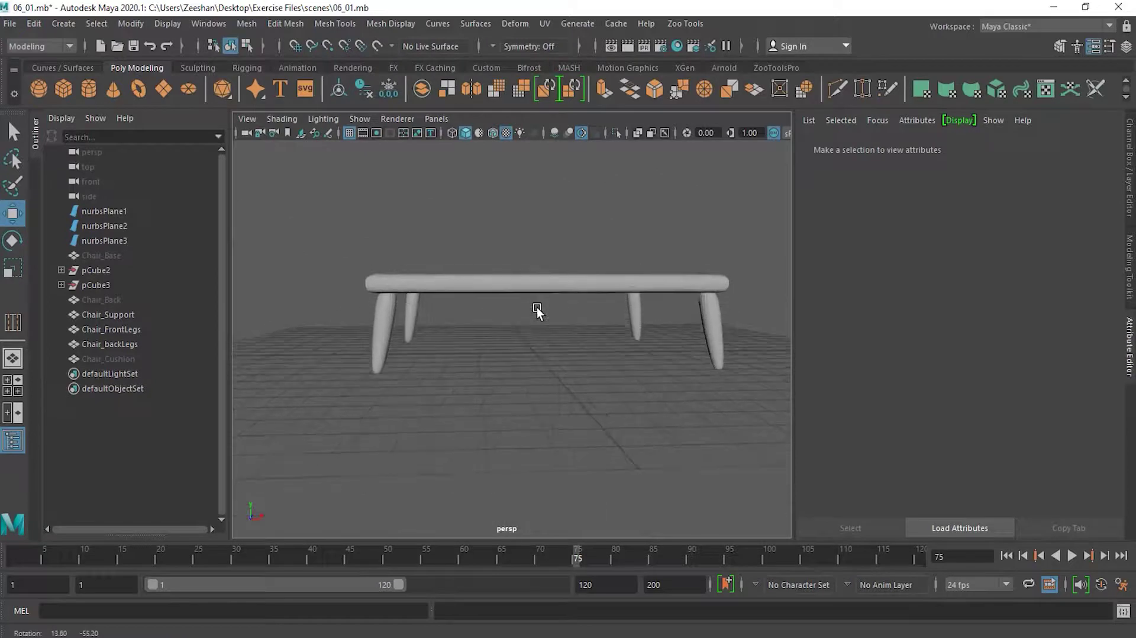
alt+drag(347, 305, 387, 299)
click(328, 279)
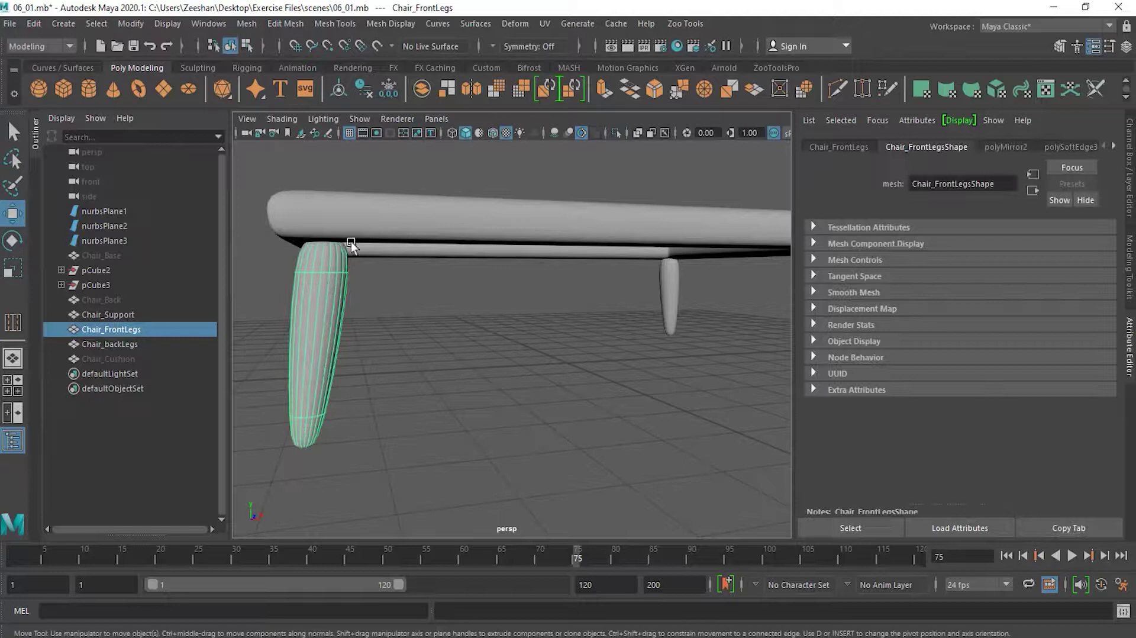
click(410, 224)
key(ctrl+h)
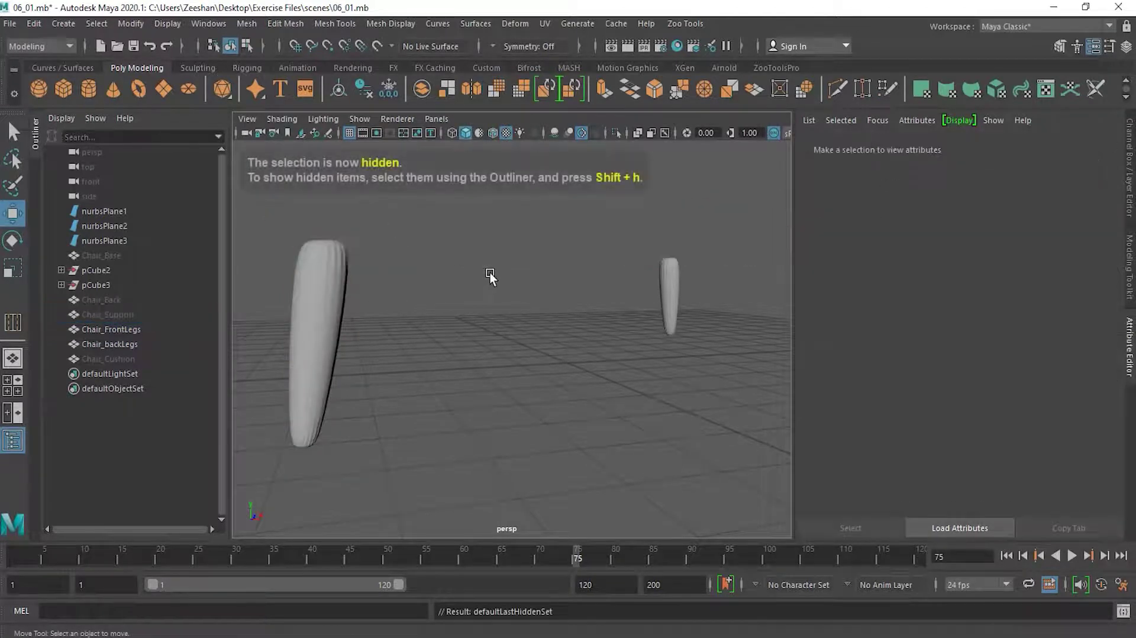
Display the front legs with the control cage over the smooth preview and switch them to edge selection.
alt+drag(491, 269, 456, 403)
click(457, 403)
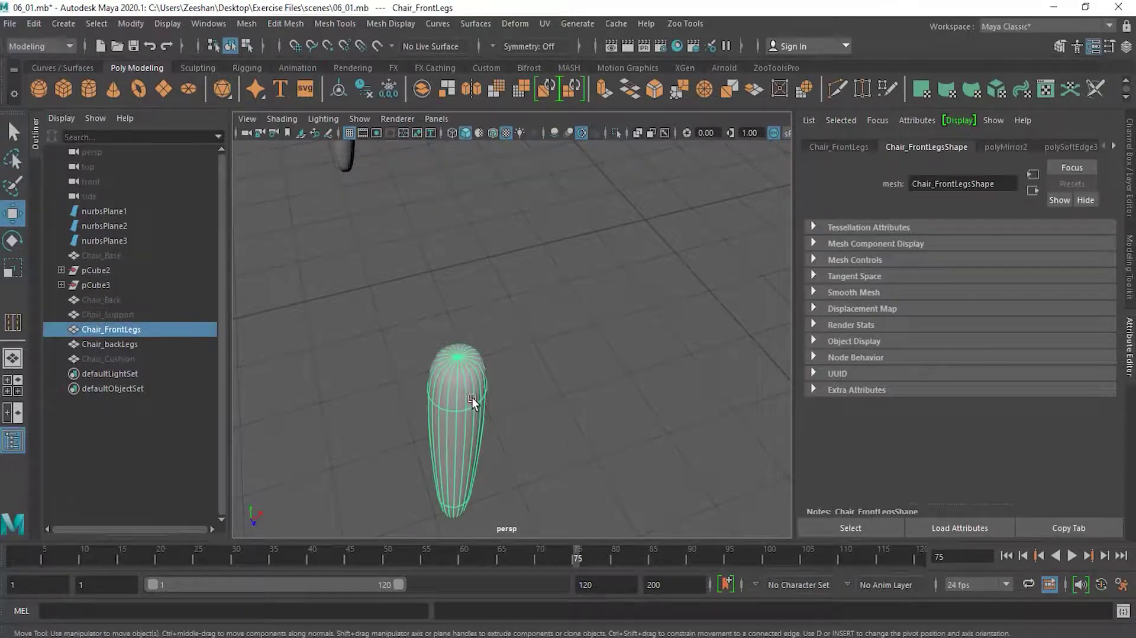
alt+right_drag(419, 399, 499, 390)
alt+middle_drag(463, 400, 480, 386)
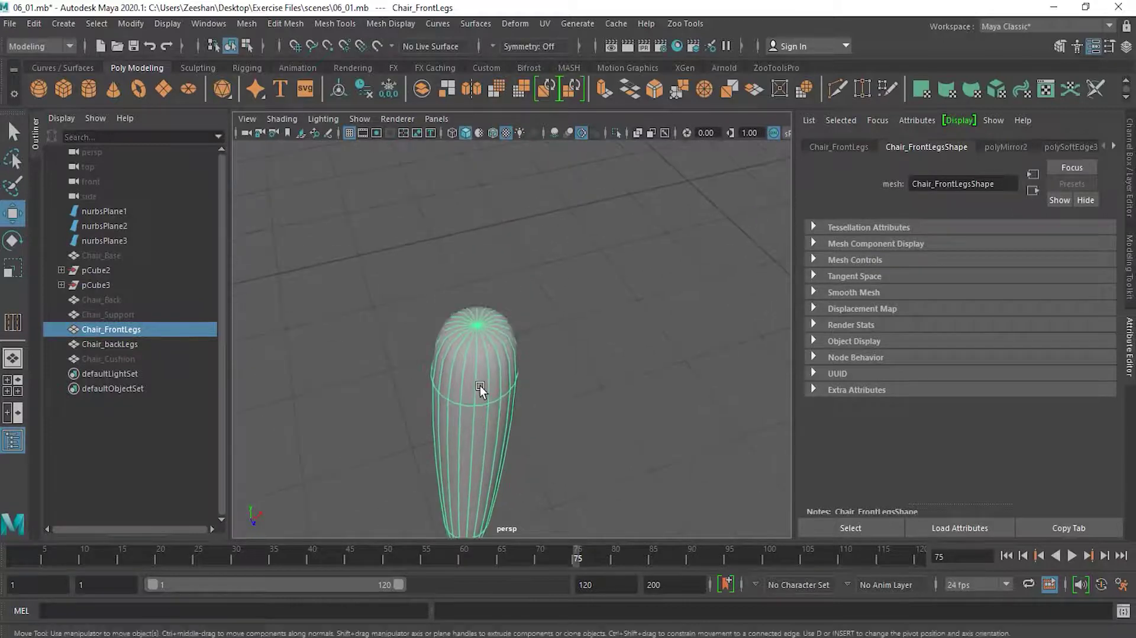
key(2)
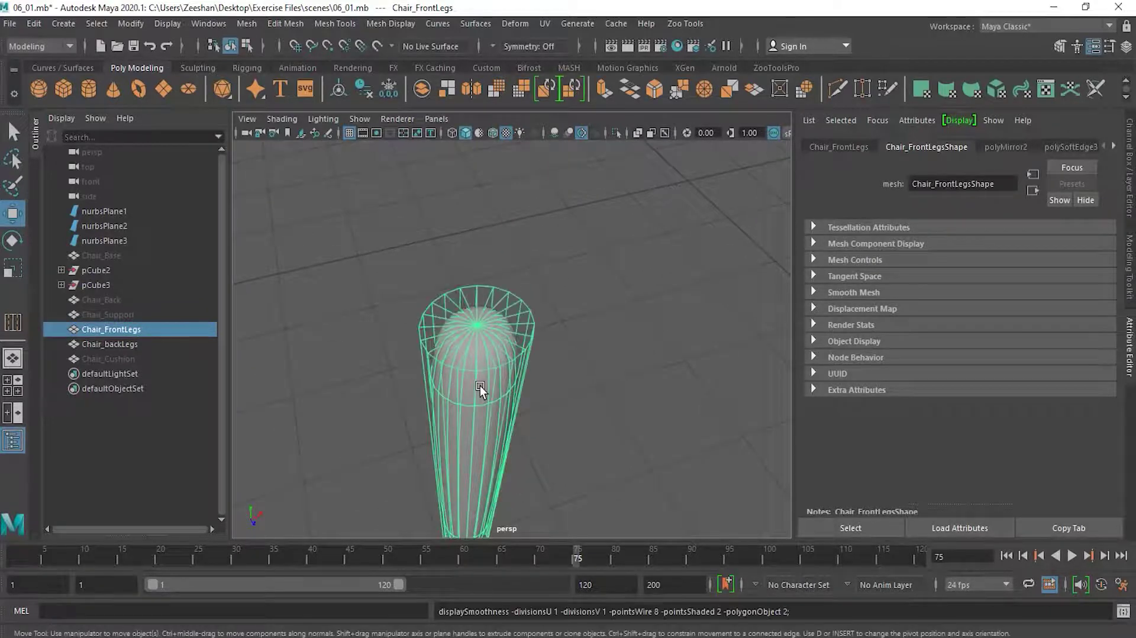
alt+drag(563, 375, 566, 374)
right_drag(474, 311, 479, 231)
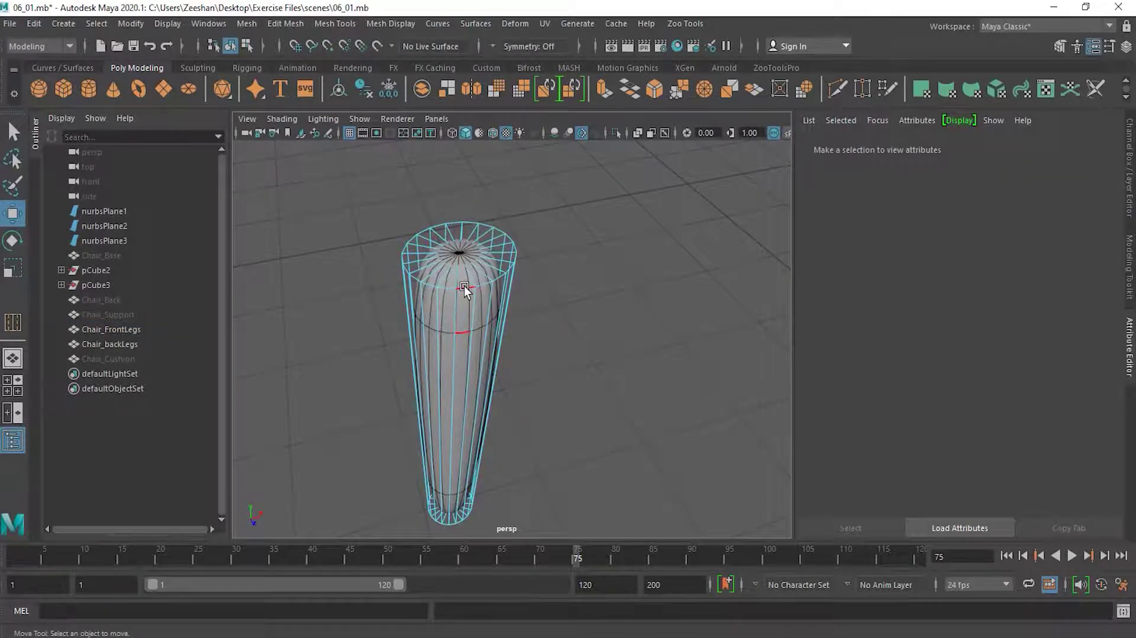
Add offset edge loops closely around the top rim of the front leg with the Offset Edge Loop Tool.
alt+middle_drag(521, 228, 522, 253)
alt+right_drag(526, 253, 562, 256)
click(427, 352)
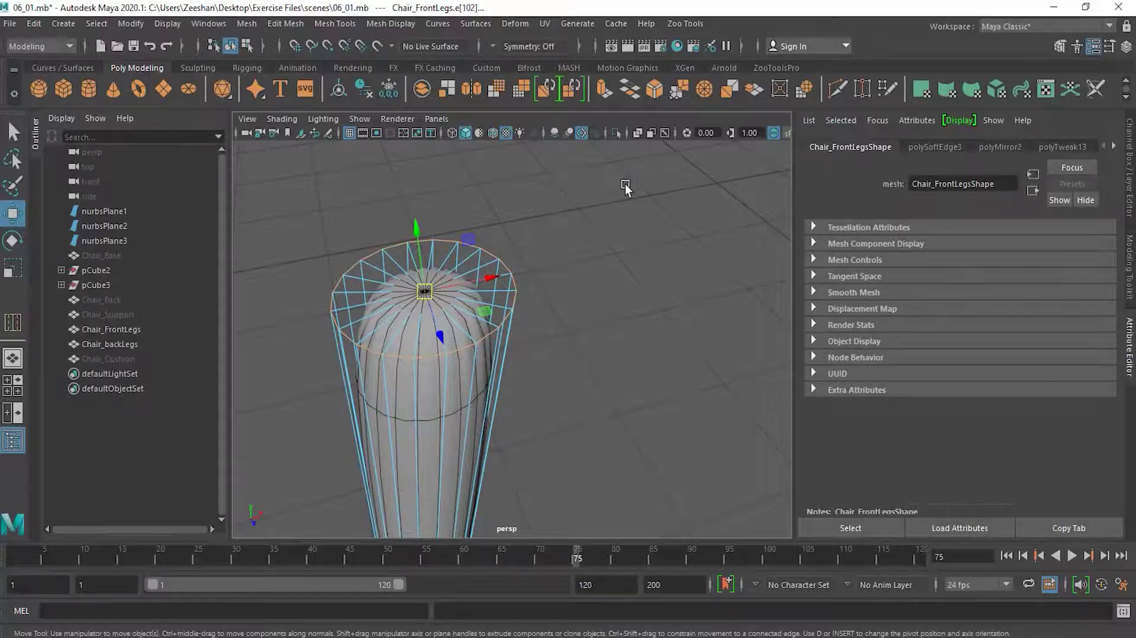
click(334, 24)
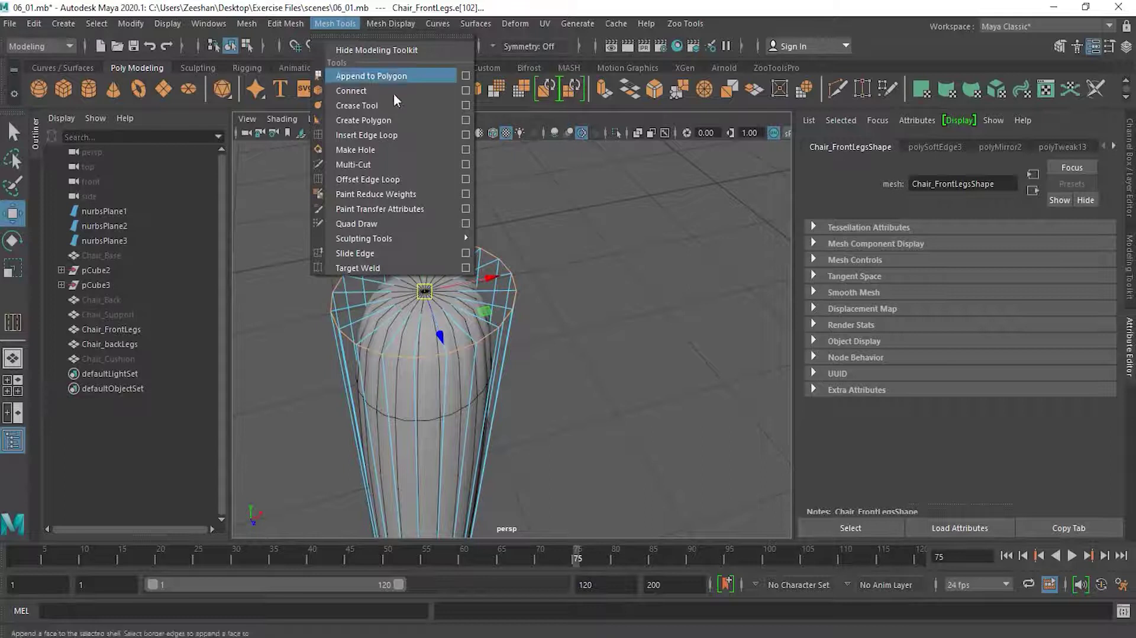
click(407, 179)
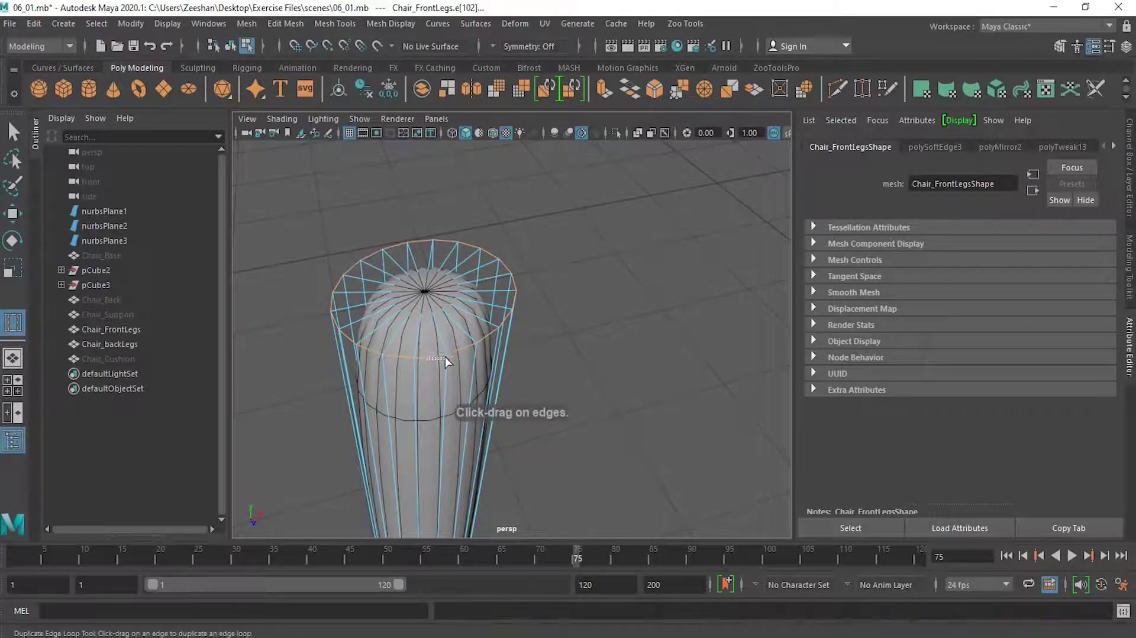
drag(445, 357, 449, 357)
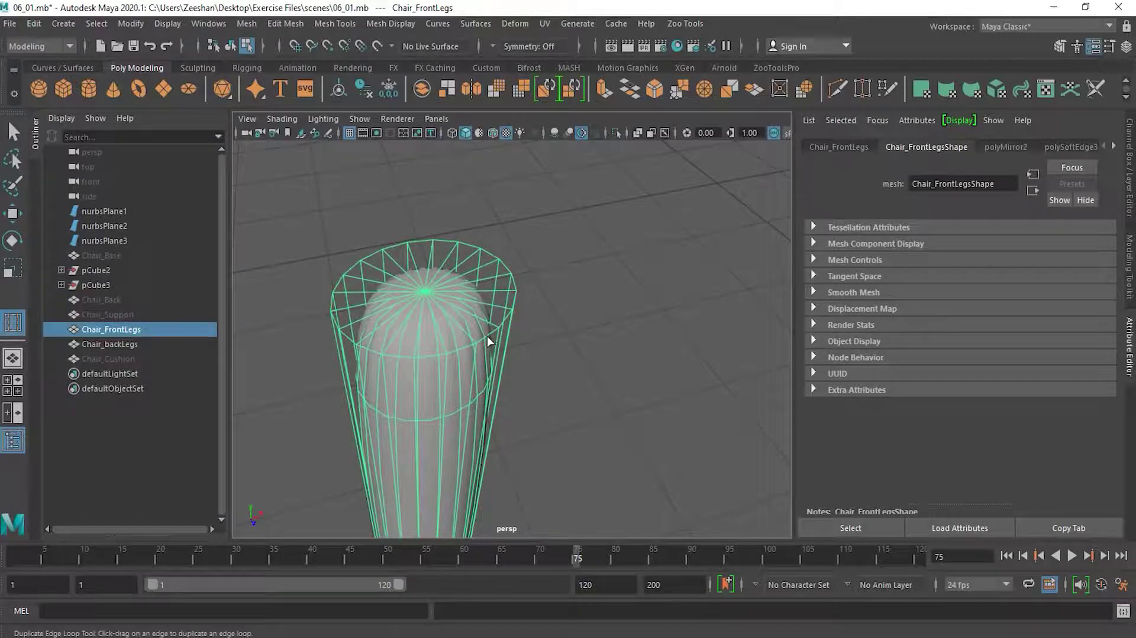
key(ctrl+z)
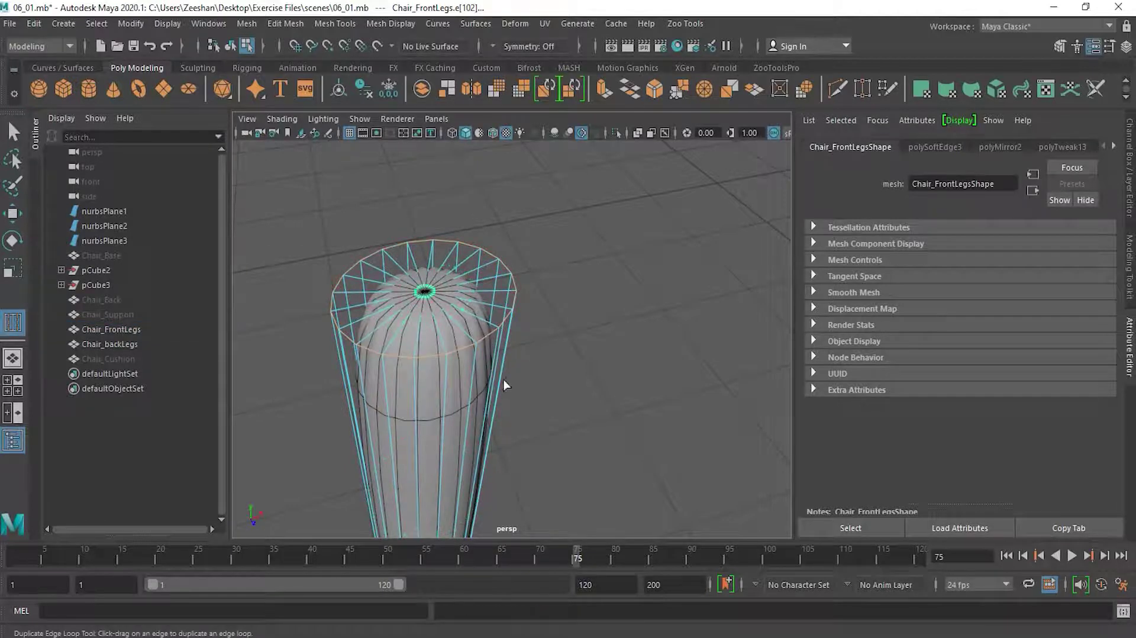
drag(520, 350, 513, 347)
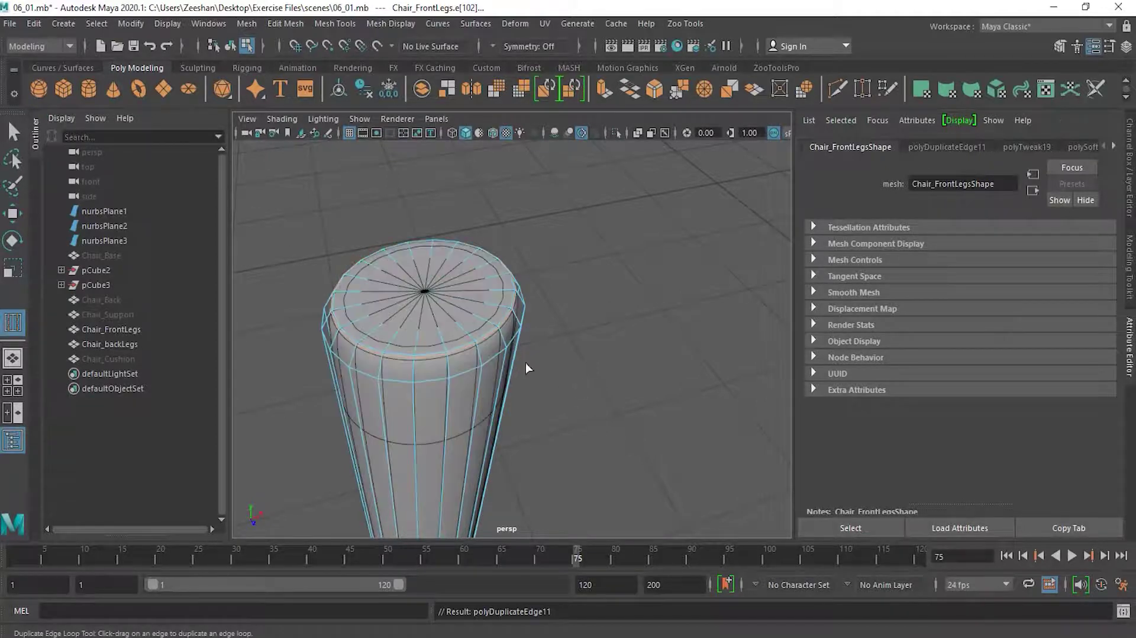
Switch the front legs back to smooth preview without the cage and return them to object mode.
alt+right_drag(606, 374, 520, 389)
mouse_move(520, 444)
alt+mouse_down()
mouse_move(517, 424)
mouse_move(521, 438)
alt+mouse_up()
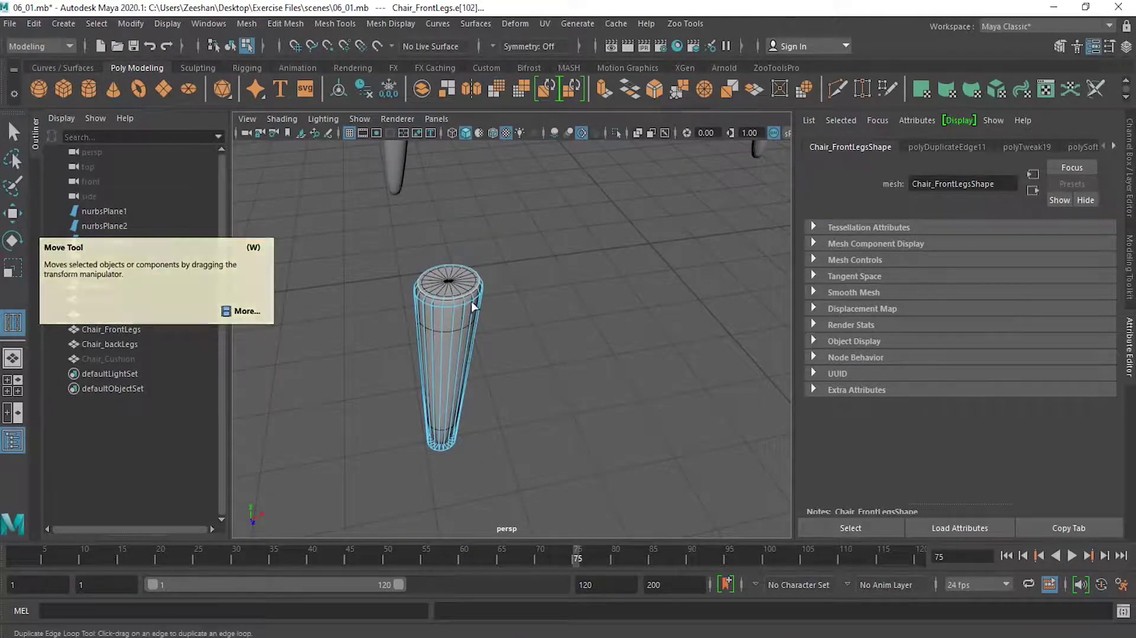
key(3)
click(502, 312)
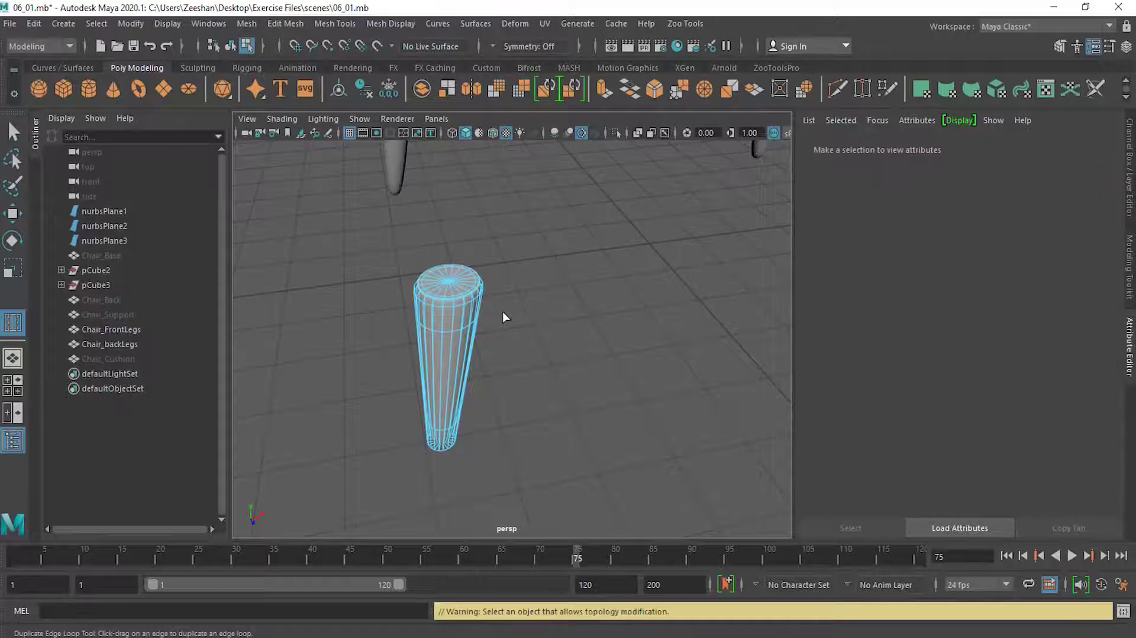
right_drag(460, 316, 534, 246)
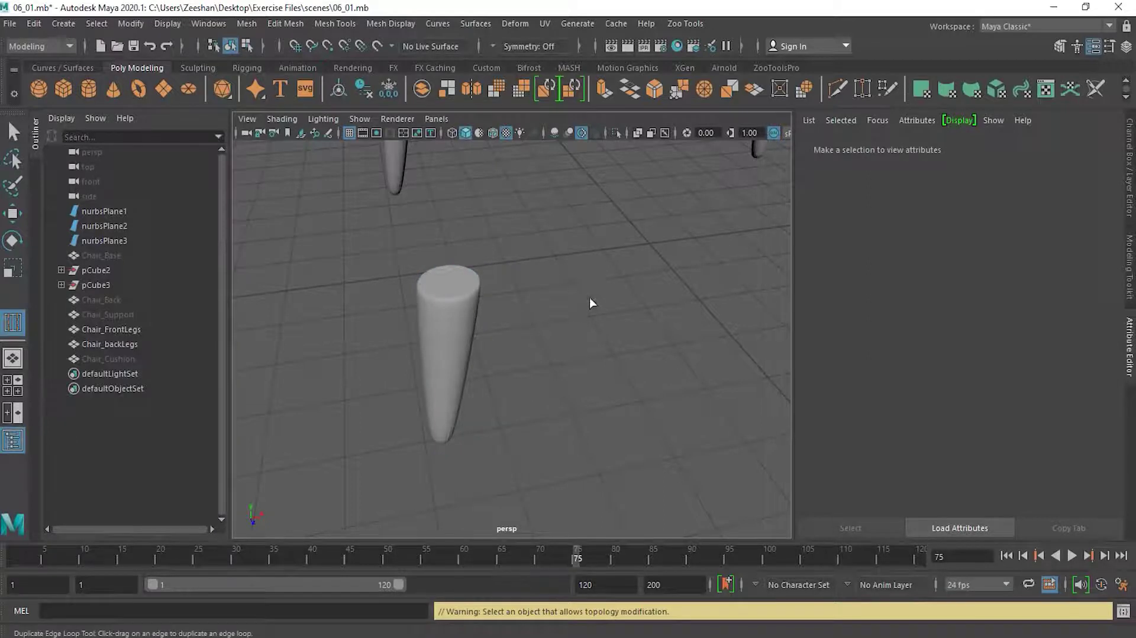
Bring back the last hidden object, the support ring, above the legs.
scroll(586, 296, down, 3)
alt+middle_drag(584, 295, 552, 379)
alt+middle_drag(698, 360, 639, 373)
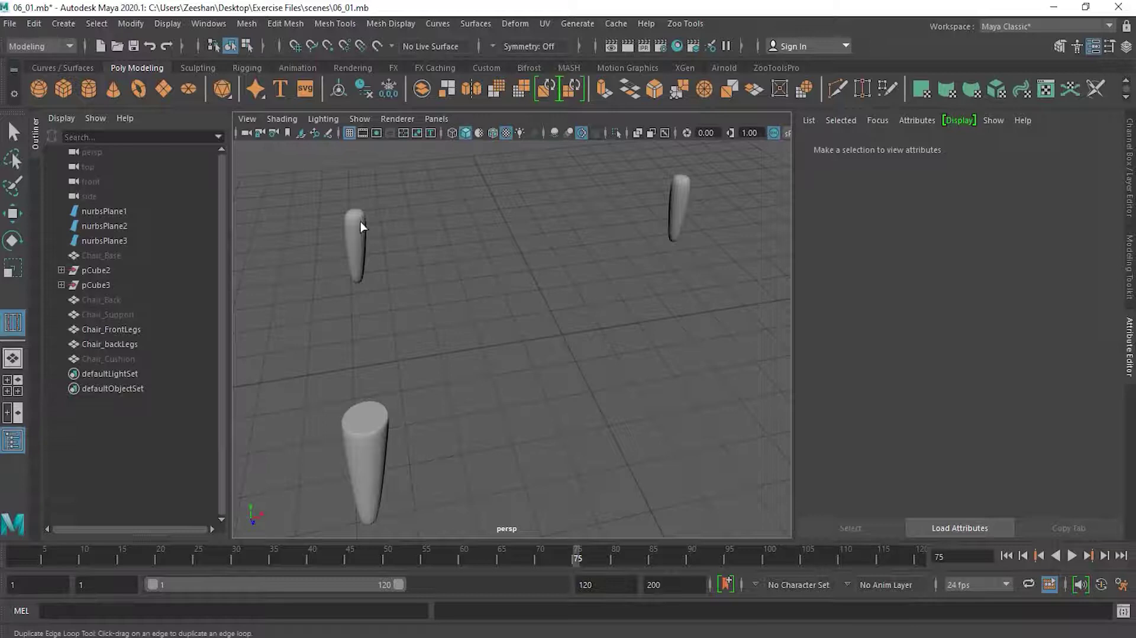
alt+drag(608, 385, 569, 383)
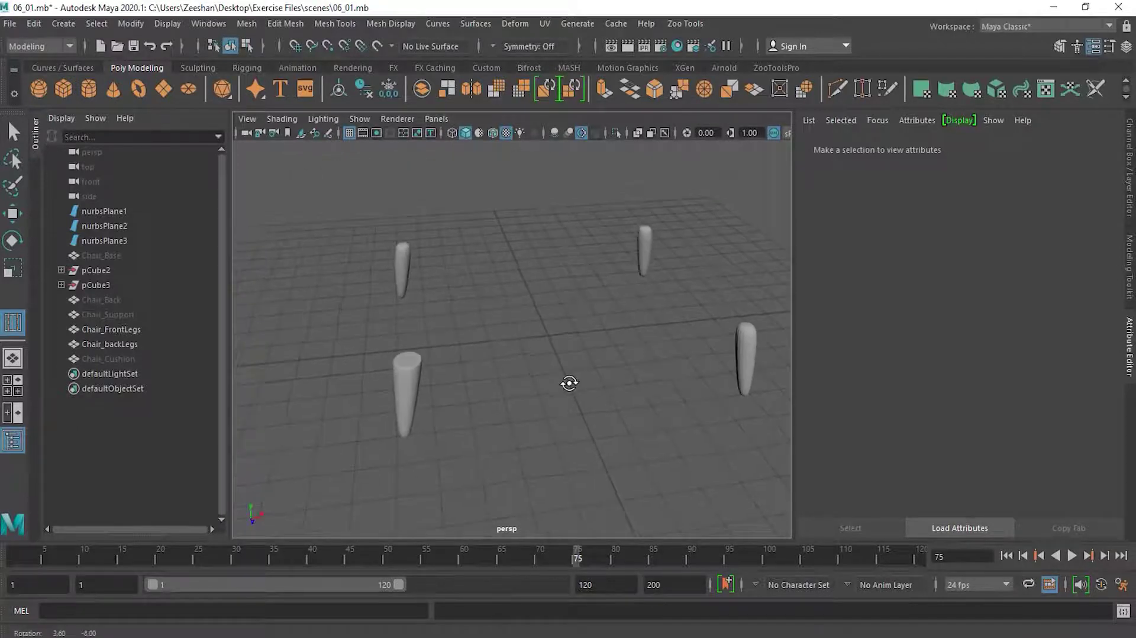
click(169, 26)
mouse_move(219, 115)
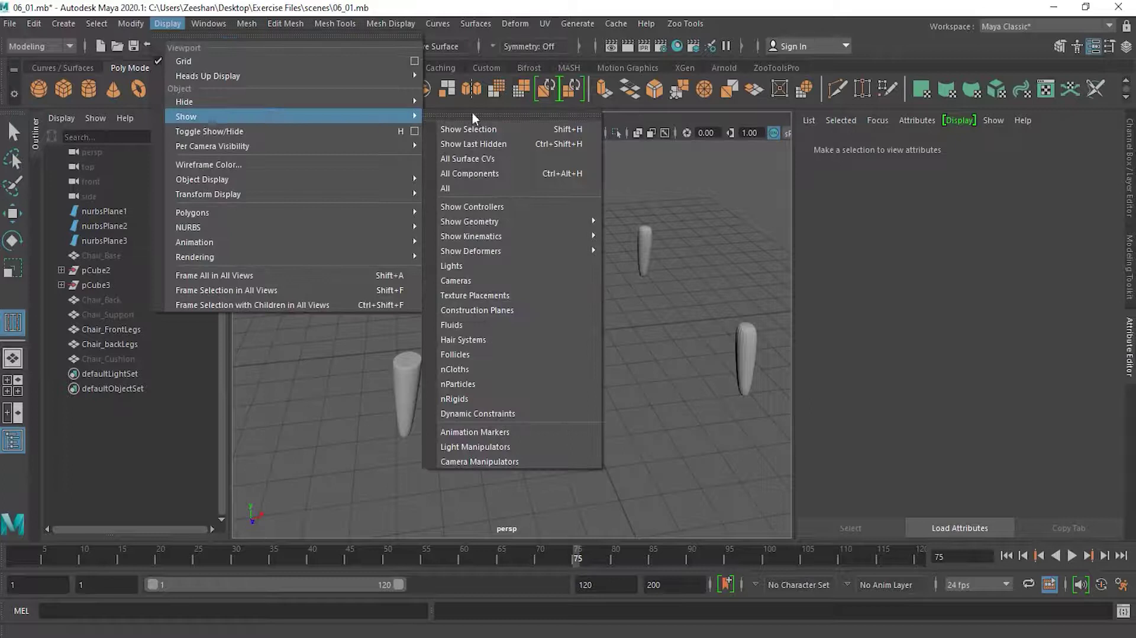
click(520, 144)
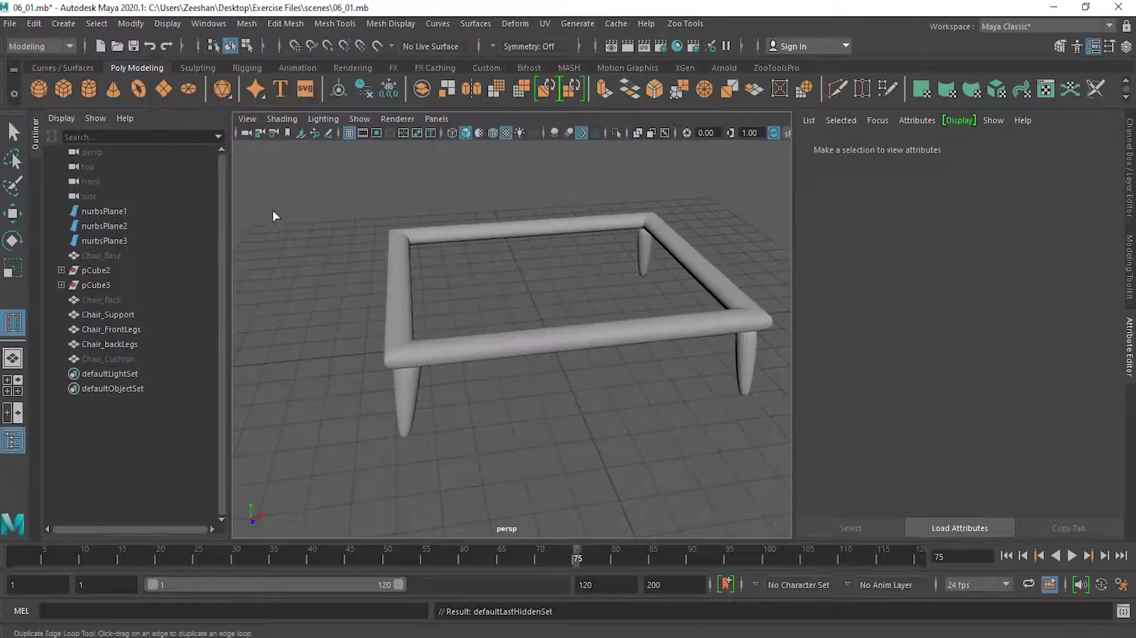
Unhide all the remaining hidden chair parts, including the base, back and cushion, and inspect the complete armchair.
click(105, 255)
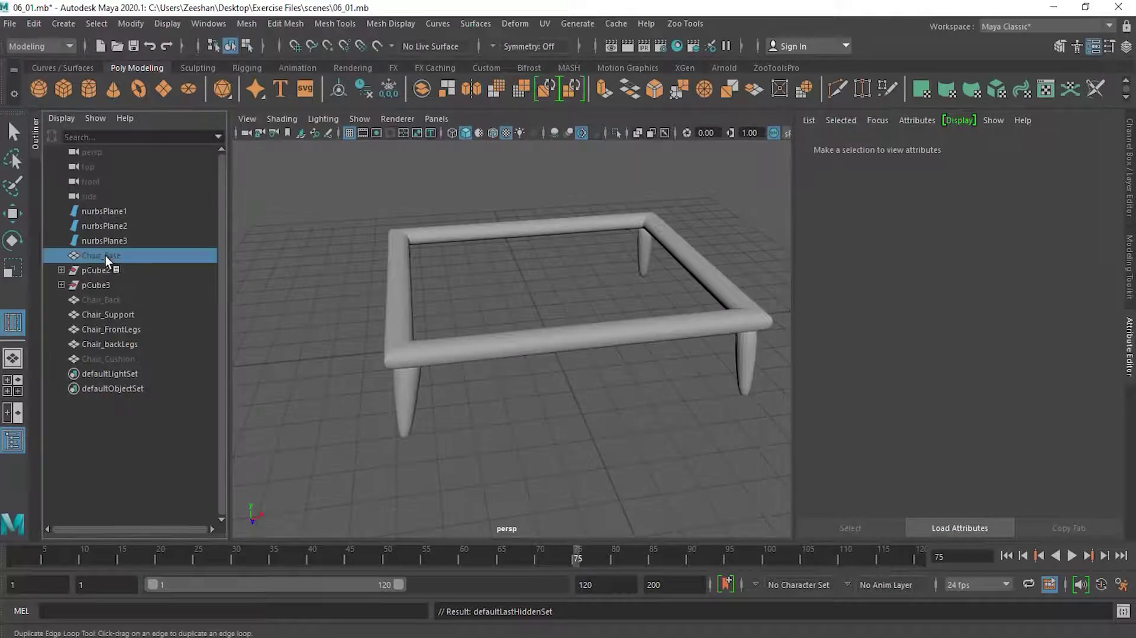
key(shift+h)
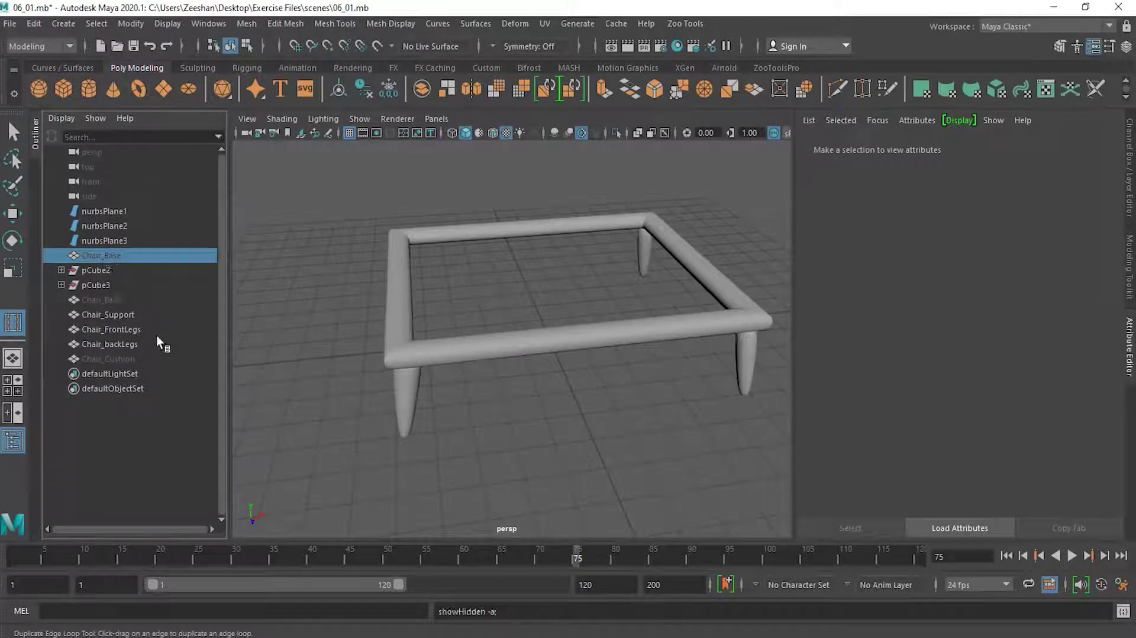
click(126, 360)
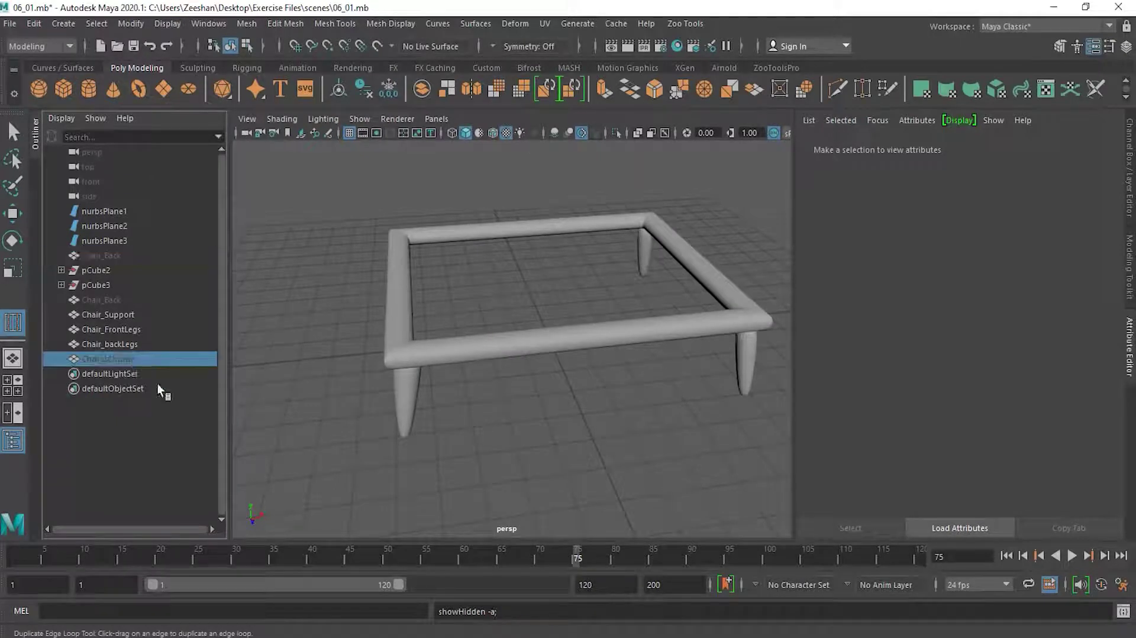
click(118, 300)
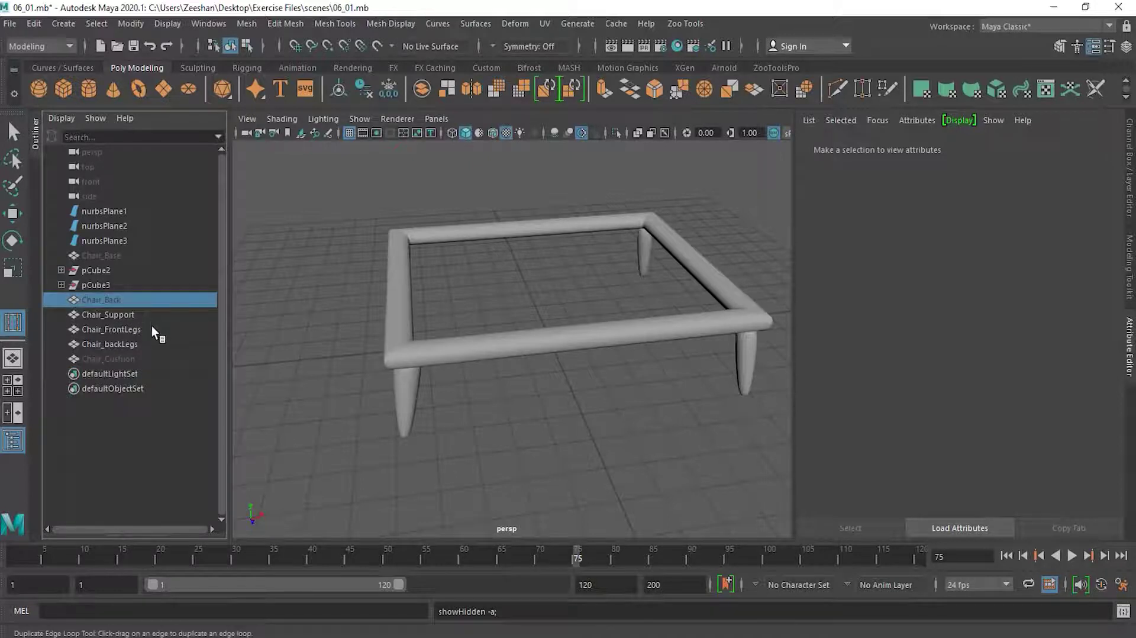
click(136, 345)
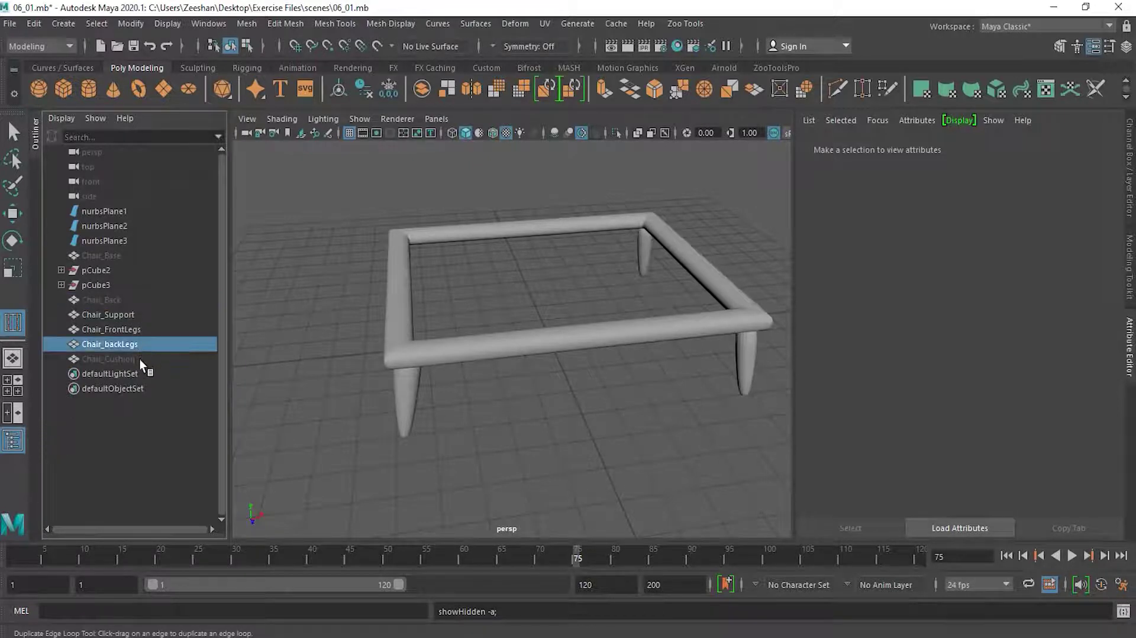
click(140, 359)
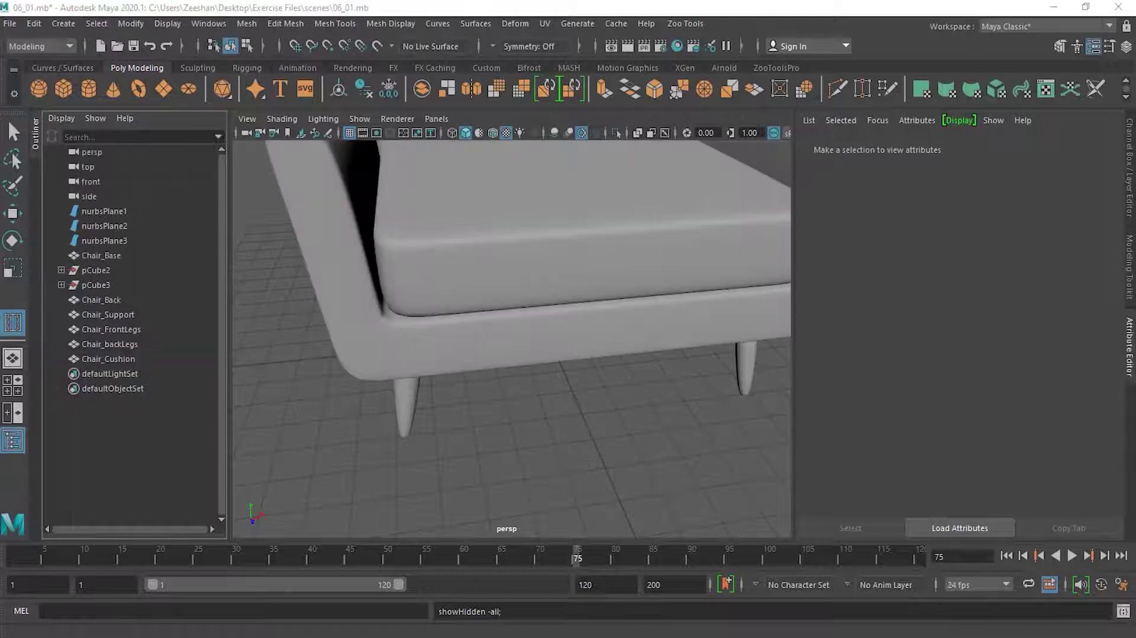
alt+right_drag(605, 314, 419, 342)
alt+drag(539, 358, 626, 379)
alt+middle_drag(626, 380, 630, 437)
alt+drag(630, 437, 451, 420)
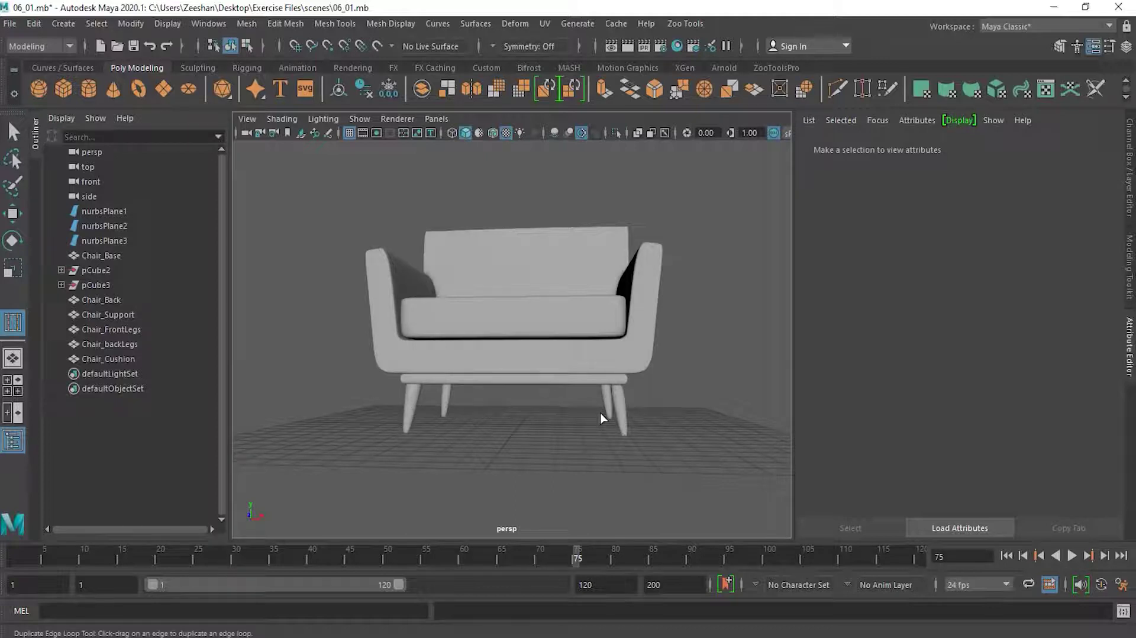
Examine the complete armchair, checking the support and legs beneath the seat and the overall shape from above.
alt+drag(624, 414, 414, 391)
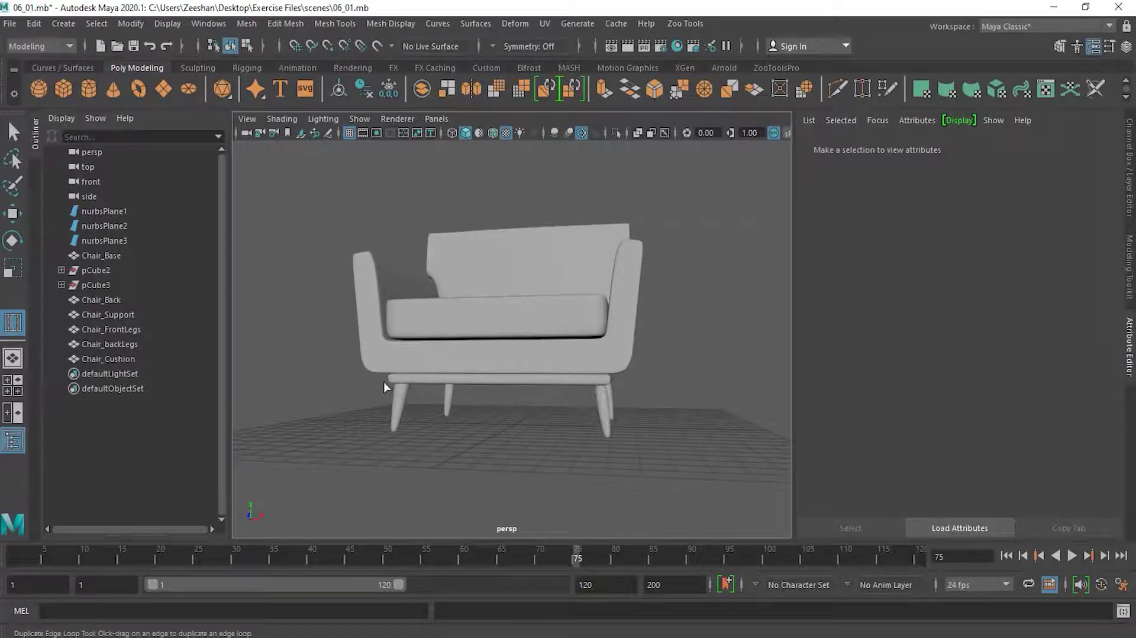
alt+drag(527, 416, 578, 414)
alt+right_drag(633, 399, 729, 426)
alt+middle_drag(710, 438, 731, 367)
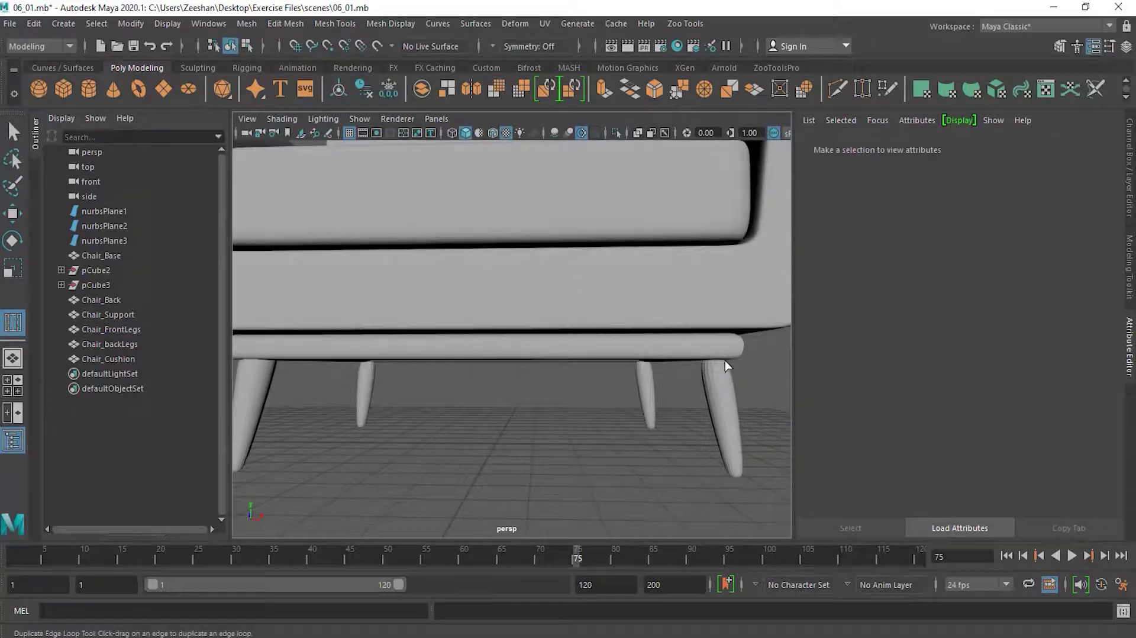
key(f)
alt+drag(632, 388, 616, 424)
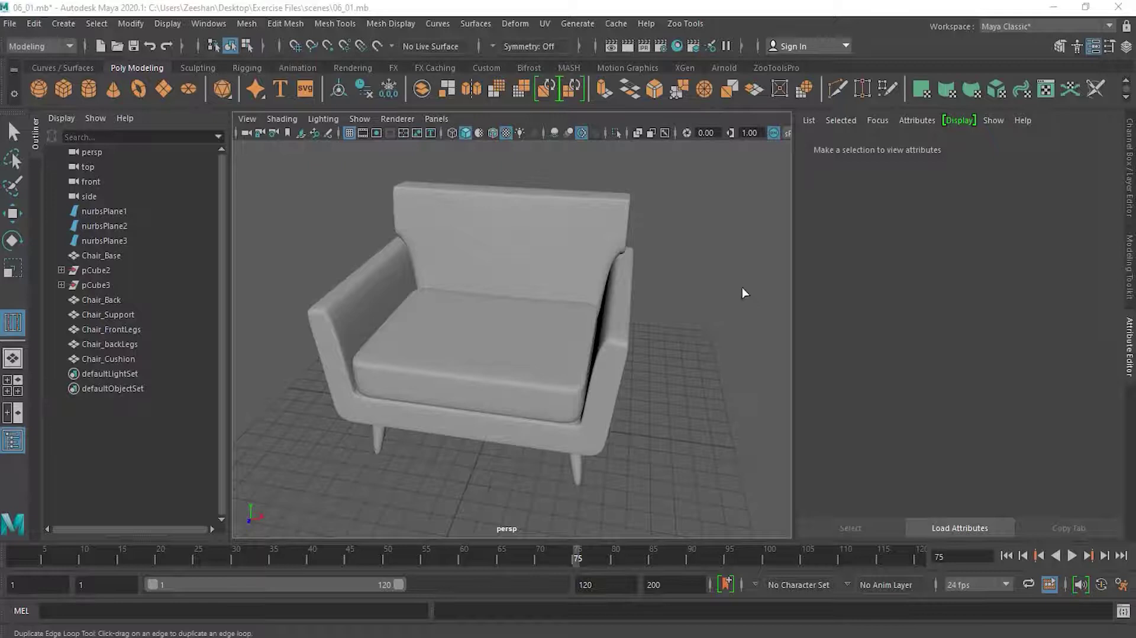
alt+drag(721, 279, 535, 228)
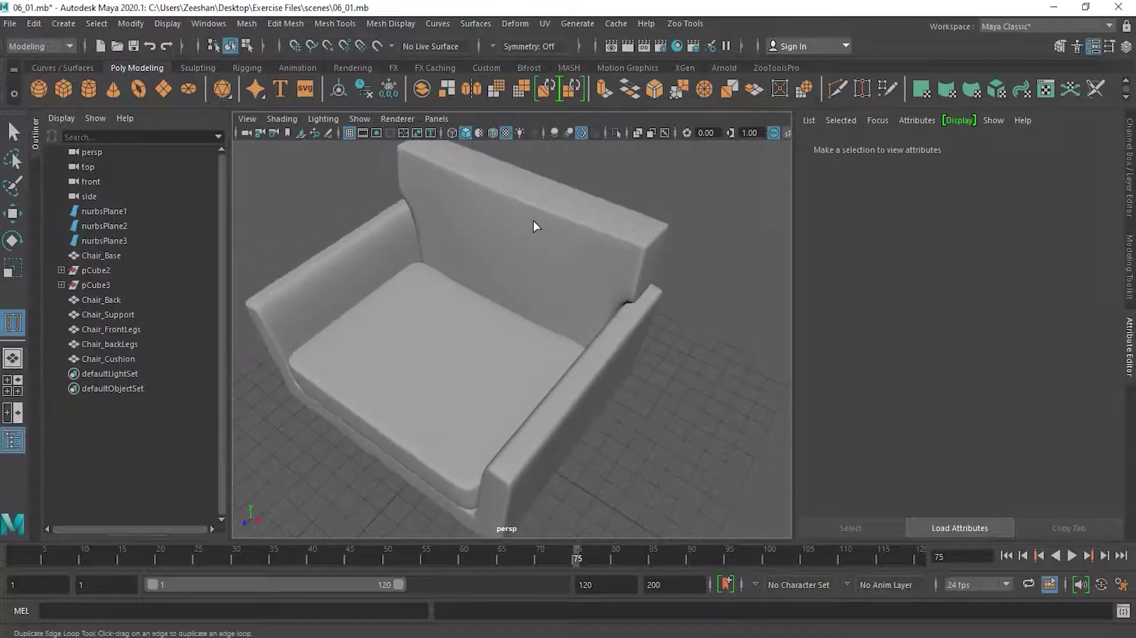
Select the chair back and examine its edge flow and rounded corners up close.
click(535, 226)
alt+drag(487, 256, 519, 295)
alt+drag(512, 341, 501, 300)
alt+drag(483, 261, 497, 299)
alt+middle_drag(497, 300, 499, 359)
alt+right_drag(524, 350, 591, 342)
alt+drag(591, 342, 562, 338)
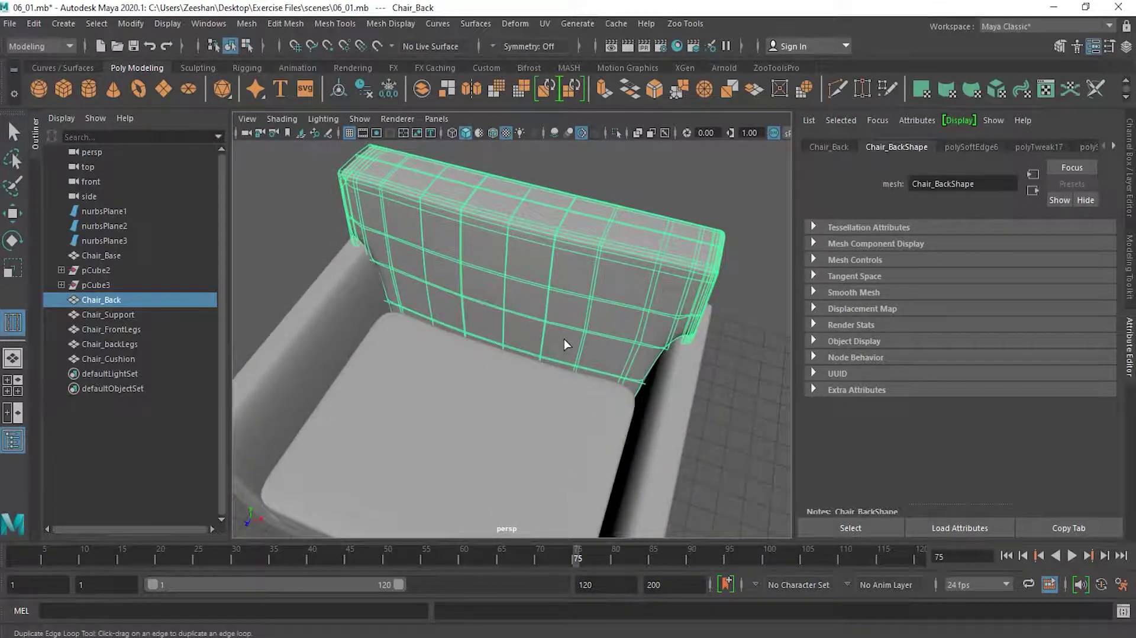
alt+right_drag(621, 320, 477, 344)
alt+drag(512, 384, 507, 348)
Select all the chair parts, from the base and back to the legs and cushion, and hide them.
drag(314, 193, 671, 512)
alt+drag(469, 478, 562, 456)
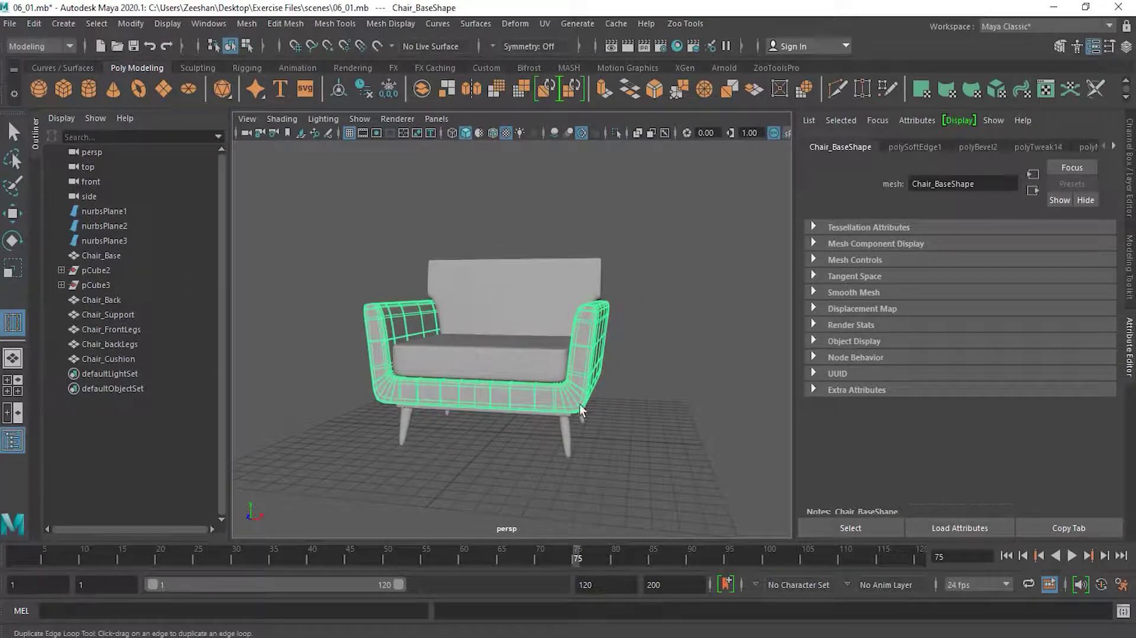
click(13, 217)
click(465, 232)
drag(326, 243, 727, 519)
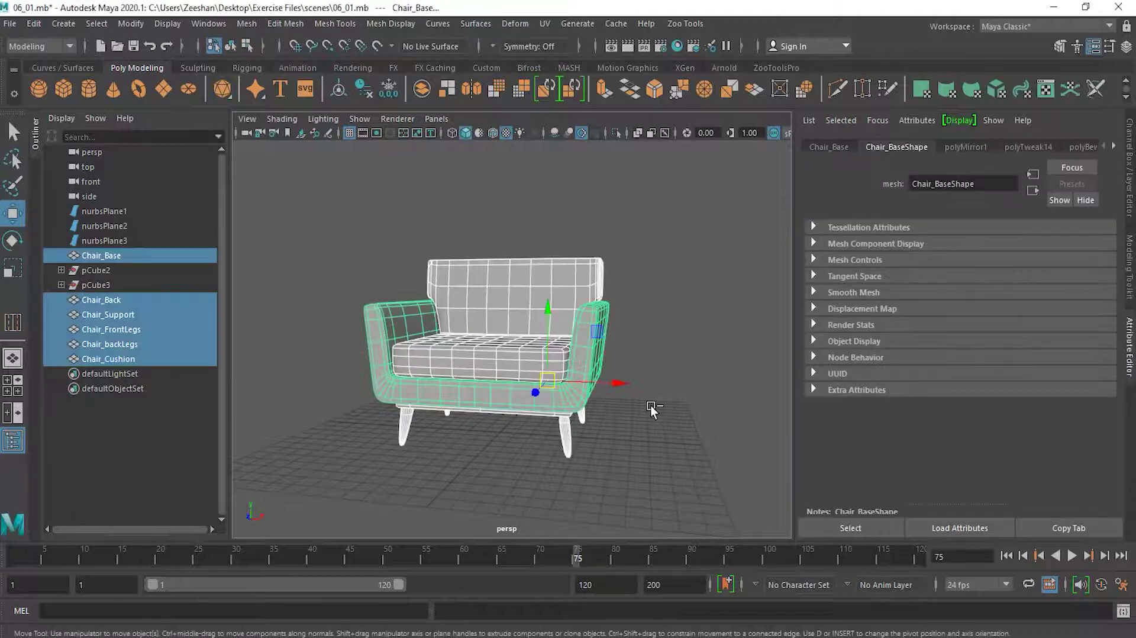
key(ctrl+h)
Create a polygon torus on the grid with a radius of about 8.2 and a section radius of about 3.
alt+drag(643, 379, 616, 428)
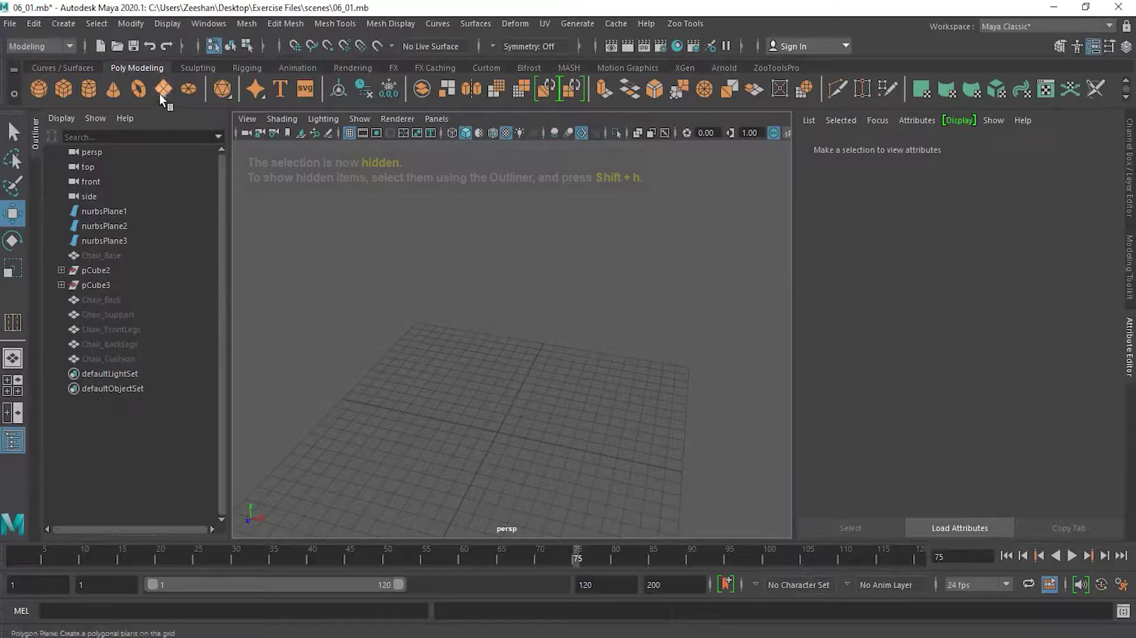
click(144, 90)
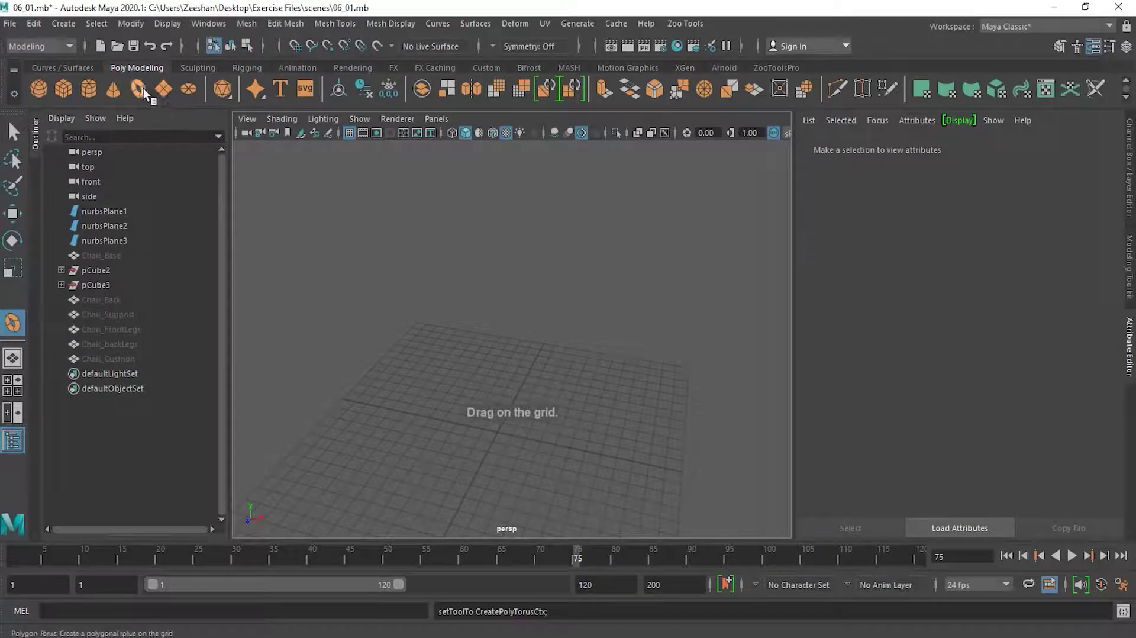
drag(459, 394, 508, 438)
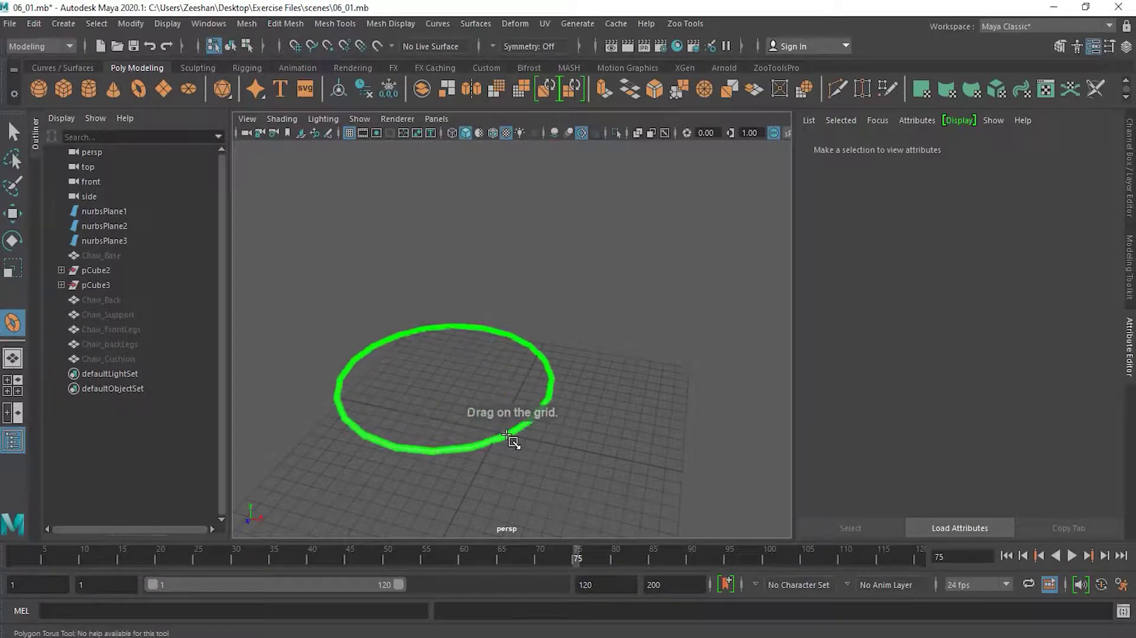
drag(508, 433, 538, 452)
alt+drag(624, 428, 519, 339)
drag(459, 308, 503, 378)
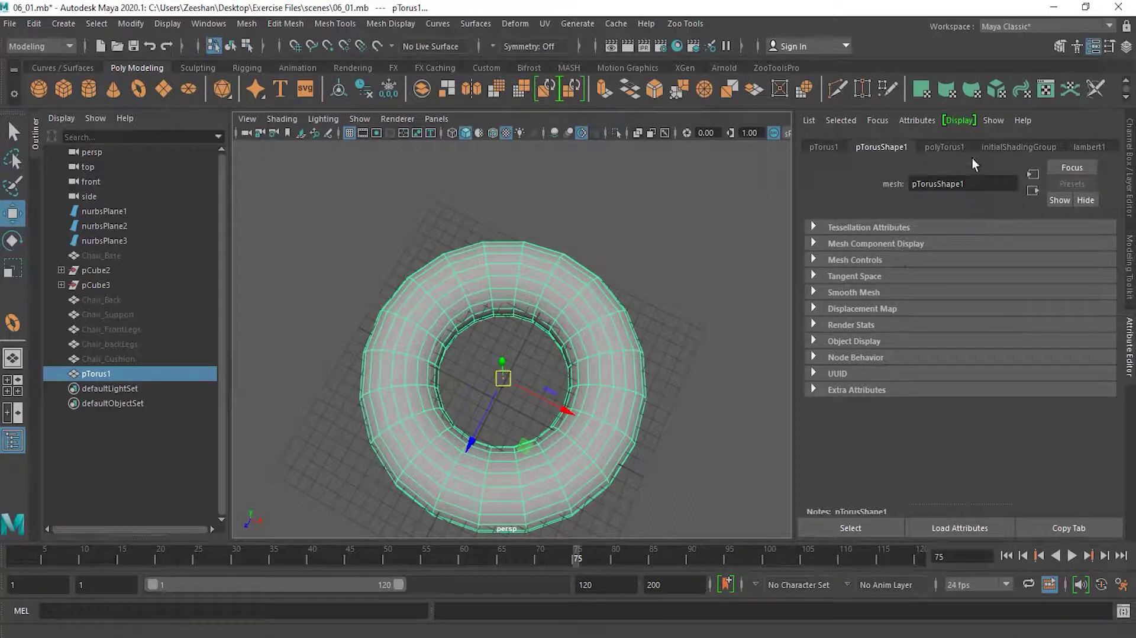
Set the torus's Subdivisions Axis to 7.
click(943, 148)
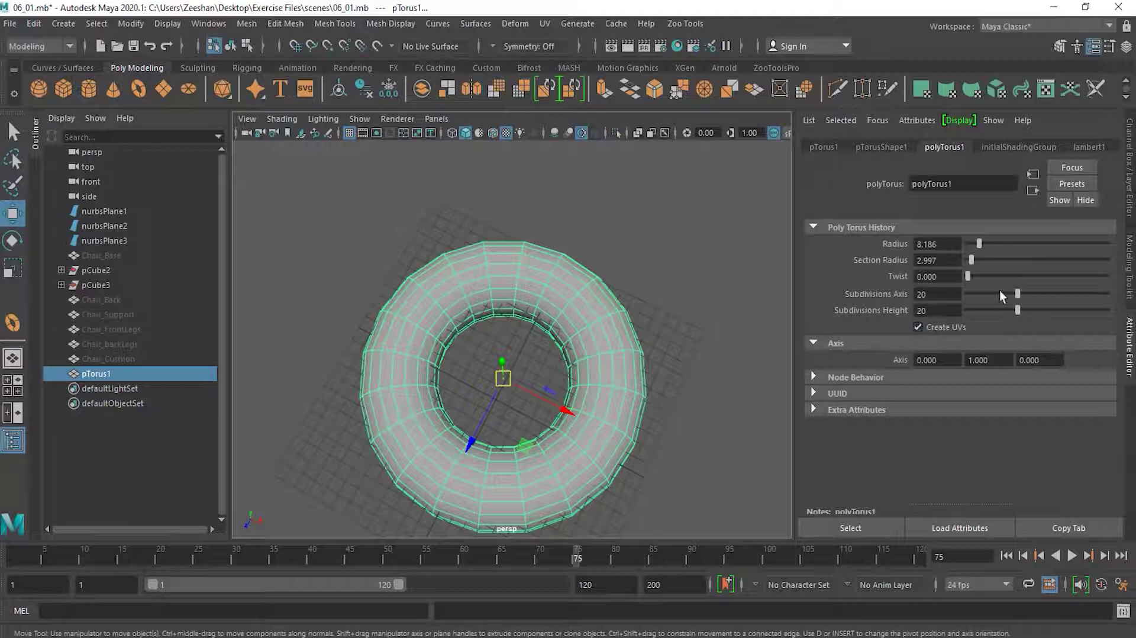
drag(1016, 294, 993, 295)
drag(983, 294, 980, 296)
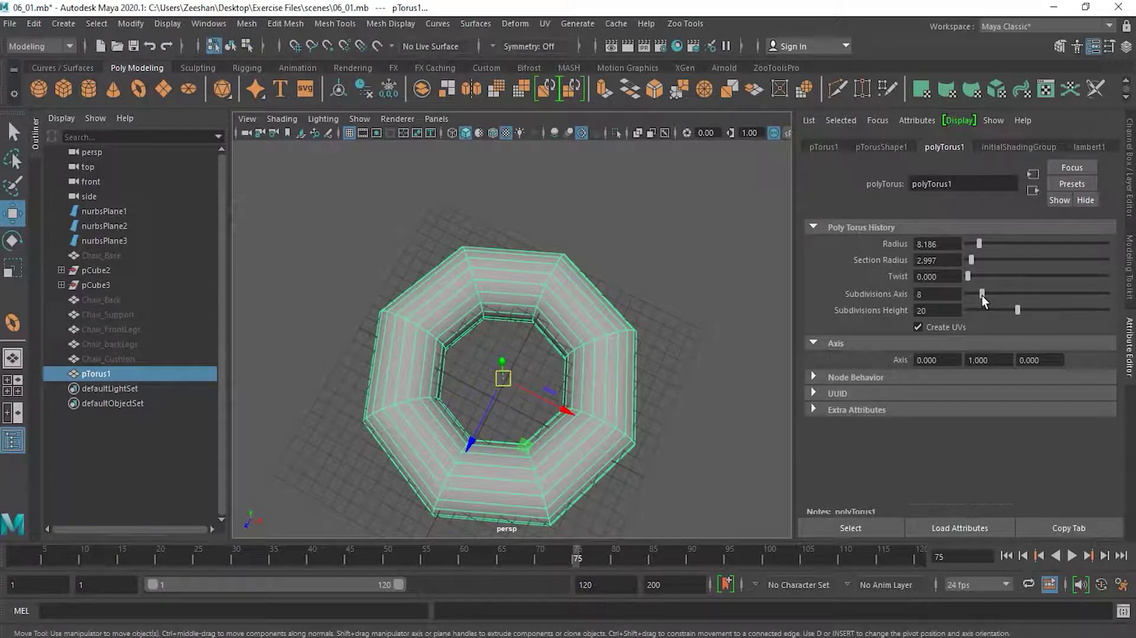
drag(982, 294, 977, 294)
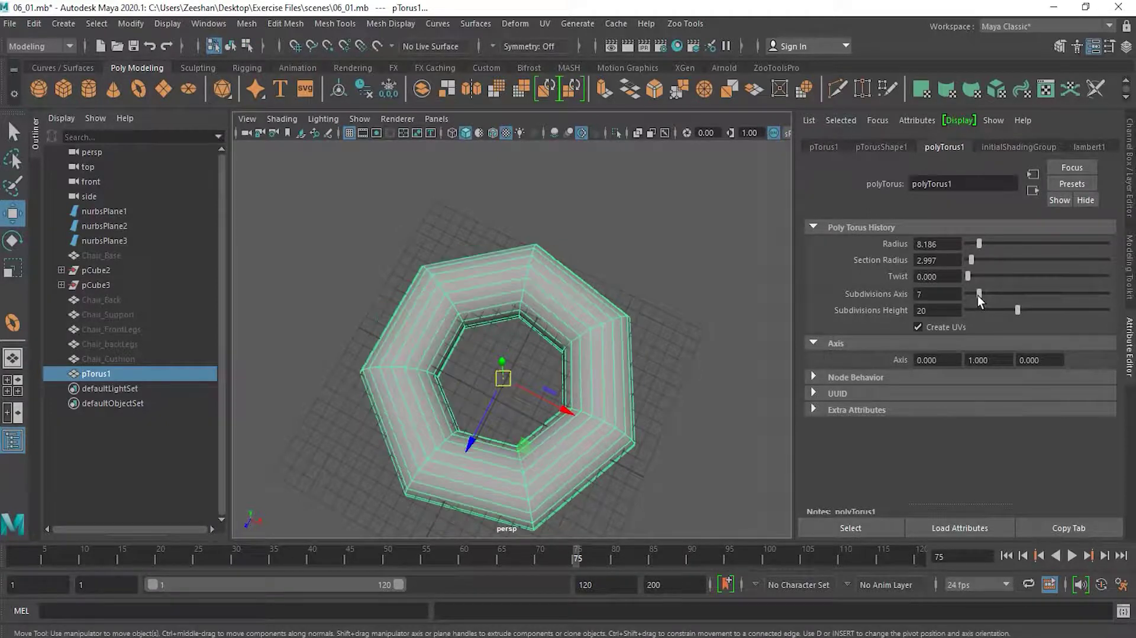
Try to pick an edge at the near corner of the torus in edge component mode.
scroll(701, 425, down, 2)
scroll(689, 425, up, 1)
alt+middle_drag(554, 455, 529, 411)
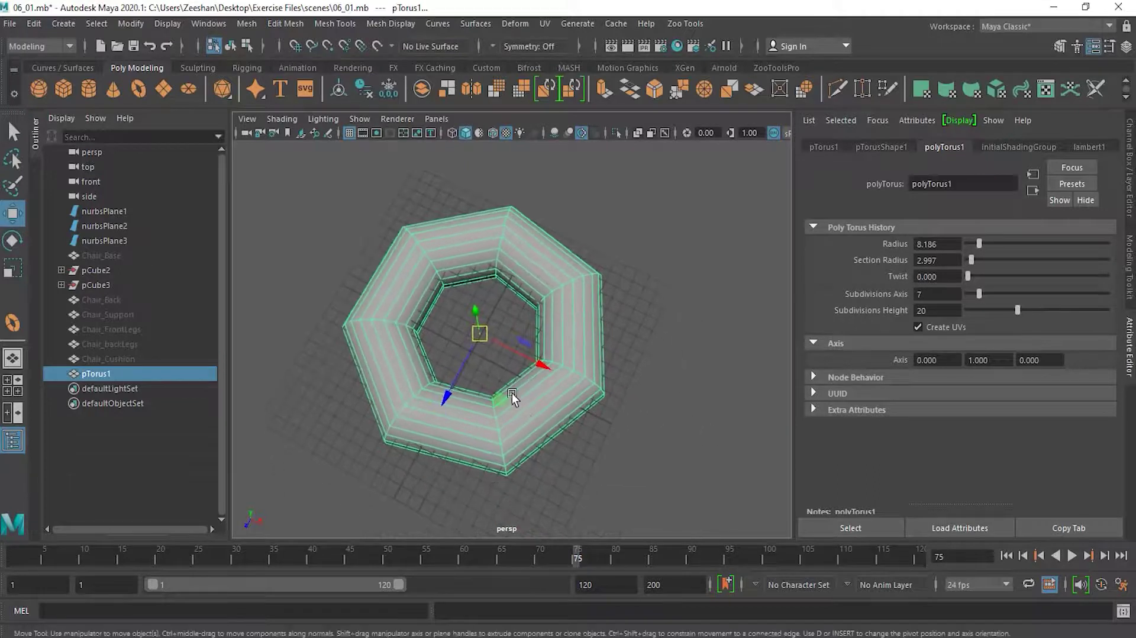
right_drag(513, 398, 523, 222)
alt+drag(533, 443, 584, 405)
scroll(584, 402, up, 1)
click(501, 437)
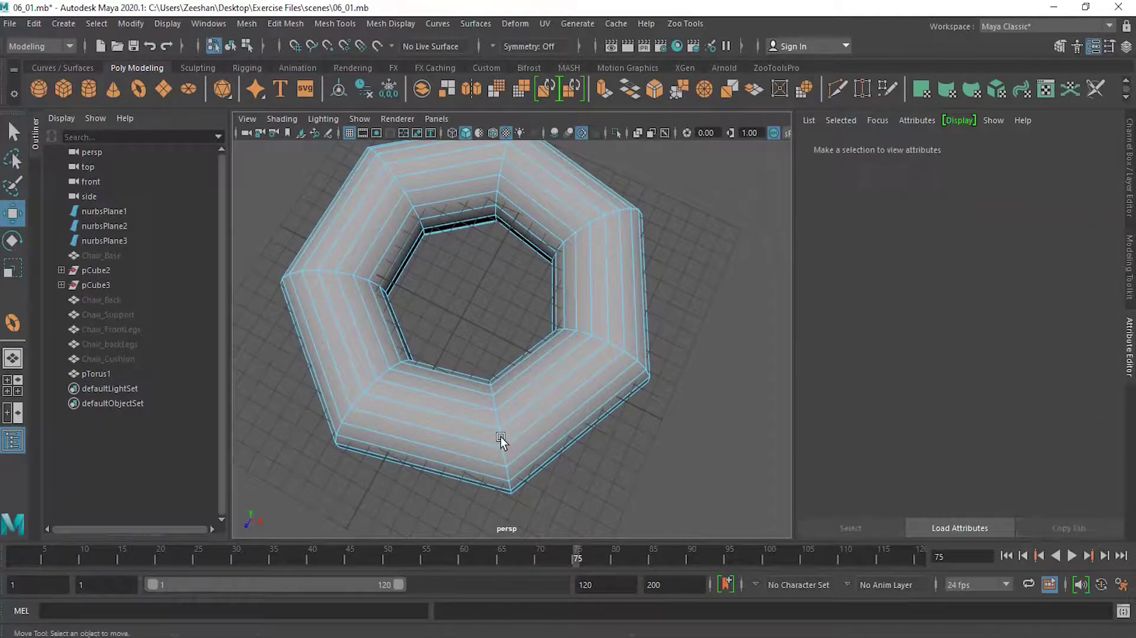
alt+drag(522, 426, 492, 431)
right_drag(492, 427, 478, 225)
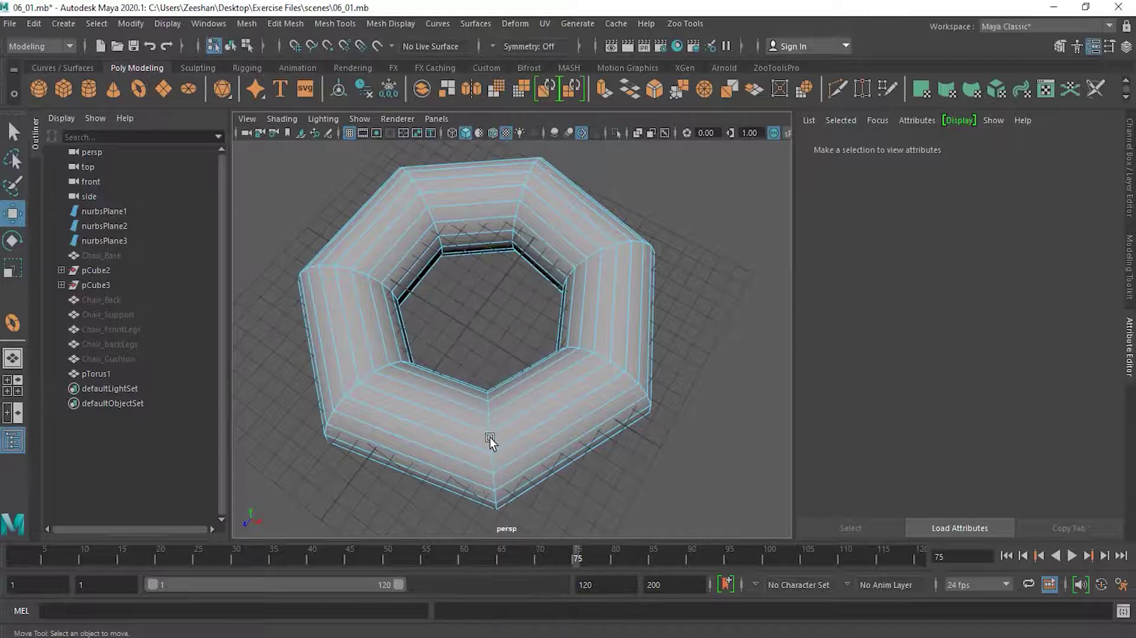
click(13, 131)
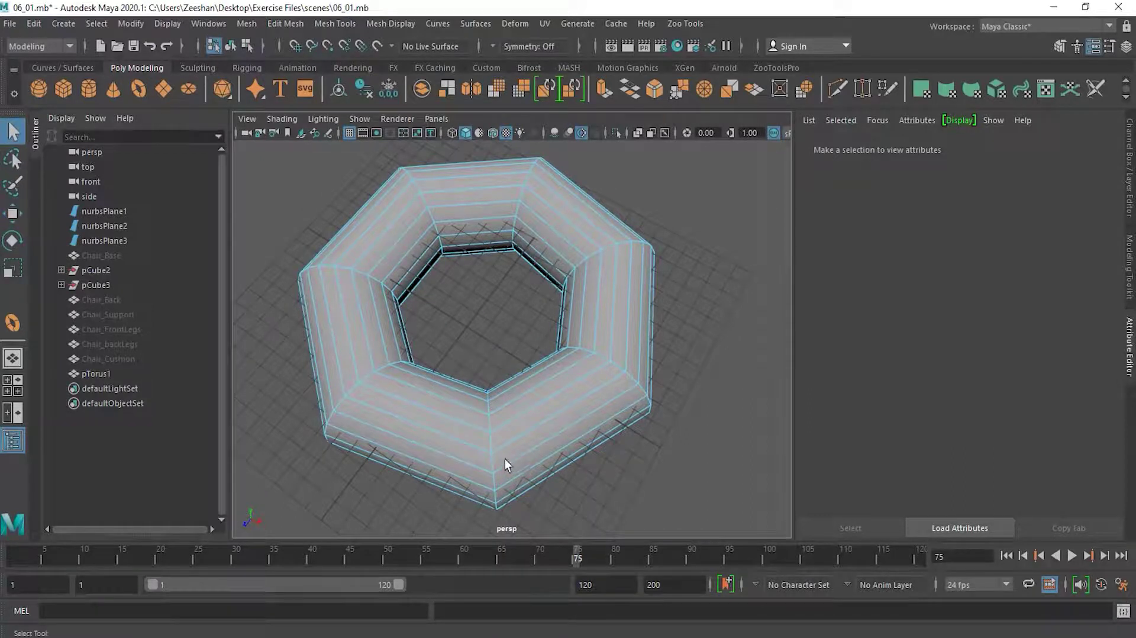
Switch the torus to edge selection and select the full edge loop around the tube at the near corner.
alt+drag(478, 438, 517, 444)
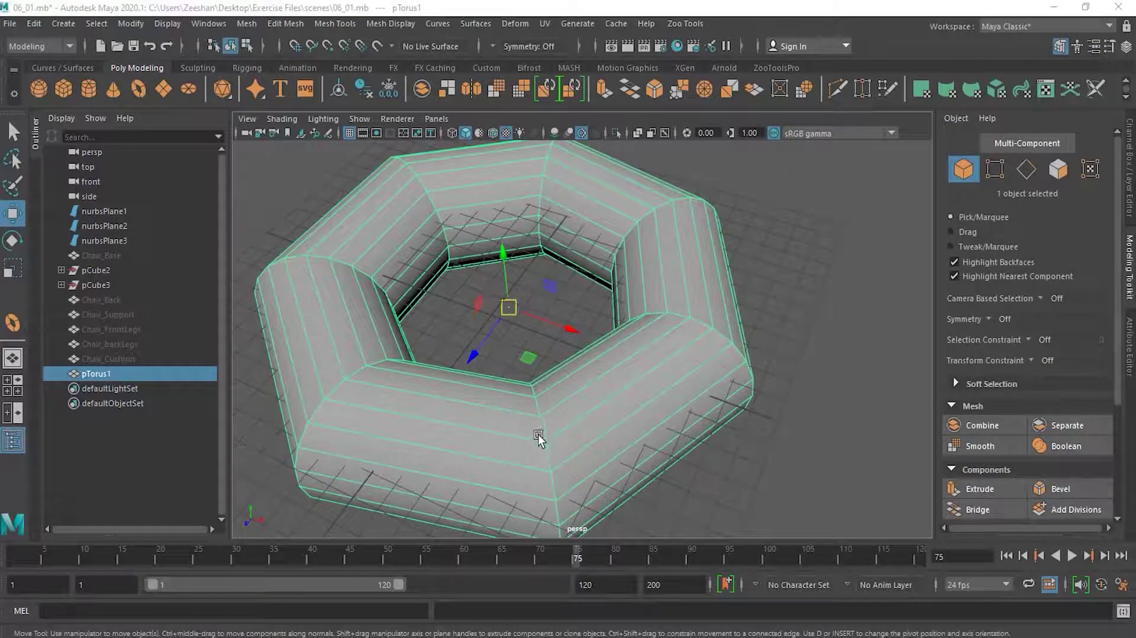
click(1130, 272)
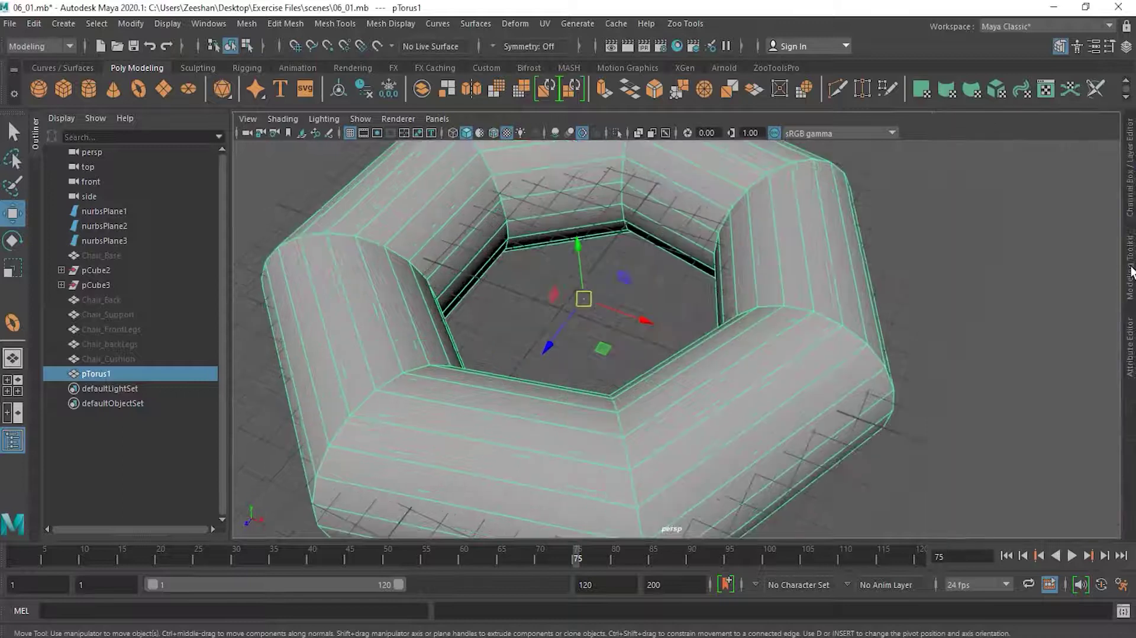
click(1130, 273)
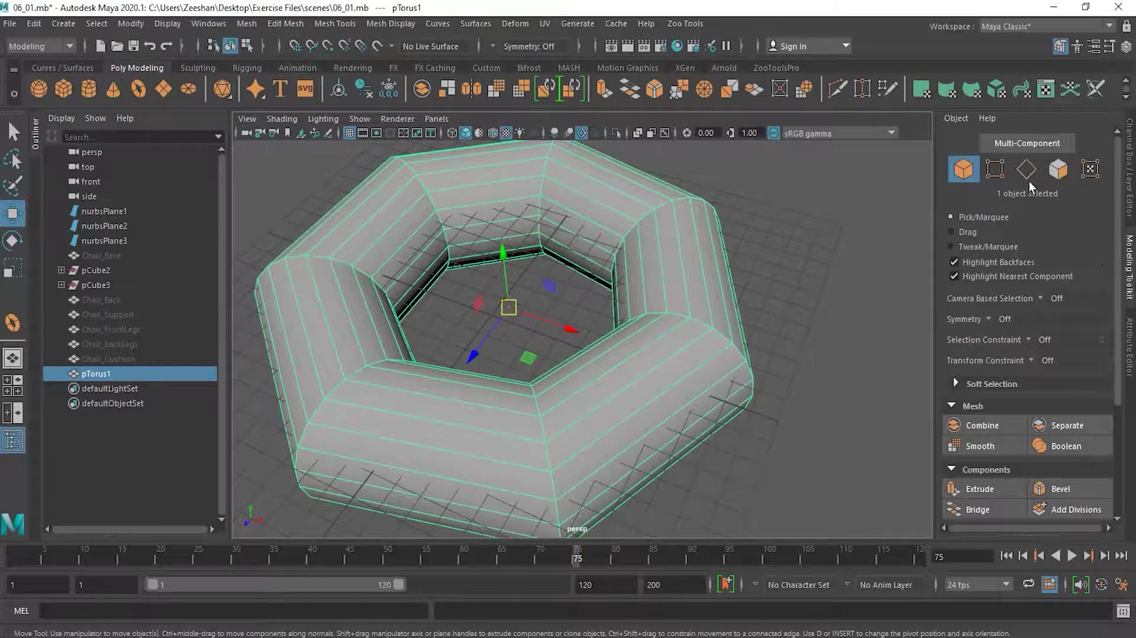
click(1027, 169)
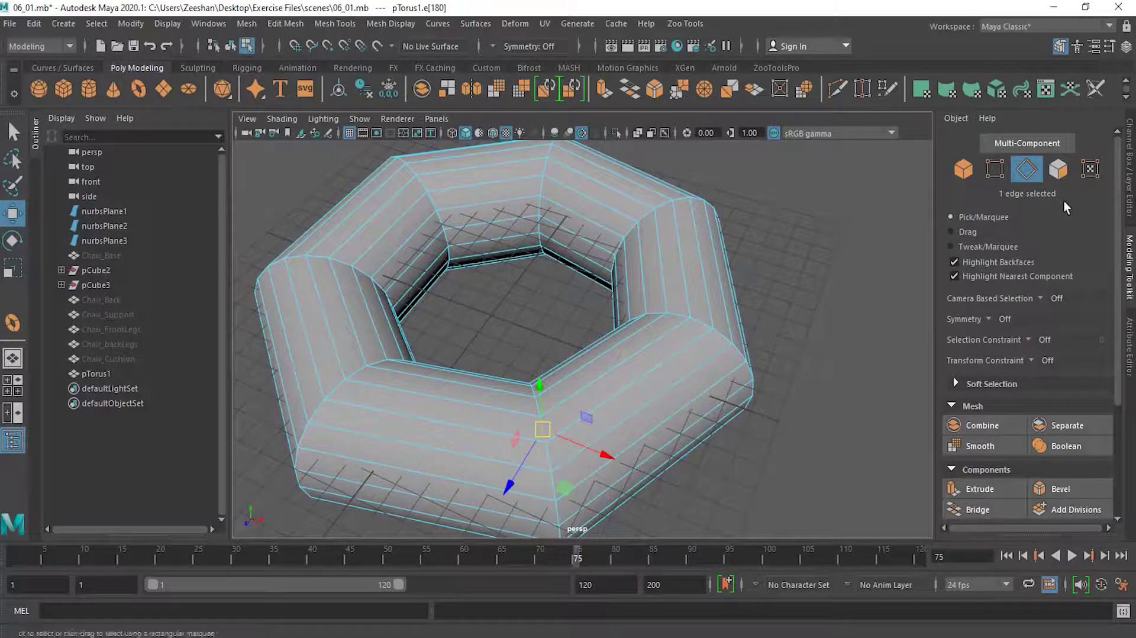
alt+drag(610, 430, 637, 402)
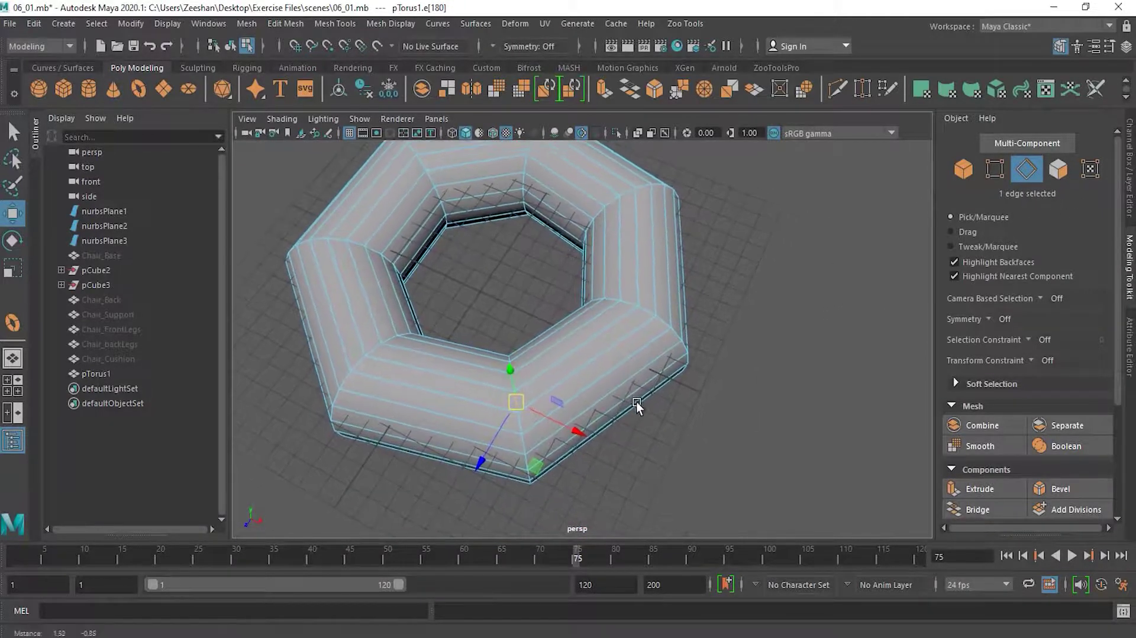
double_click(517, 419)
Examine the selected edge loop and the torus's angular corners from above and from the side.
alt+drag(580, 486, 628, 392)
scroll(676, 386, down, 3)
alt+middle_drag(692, 402, 719, 459)
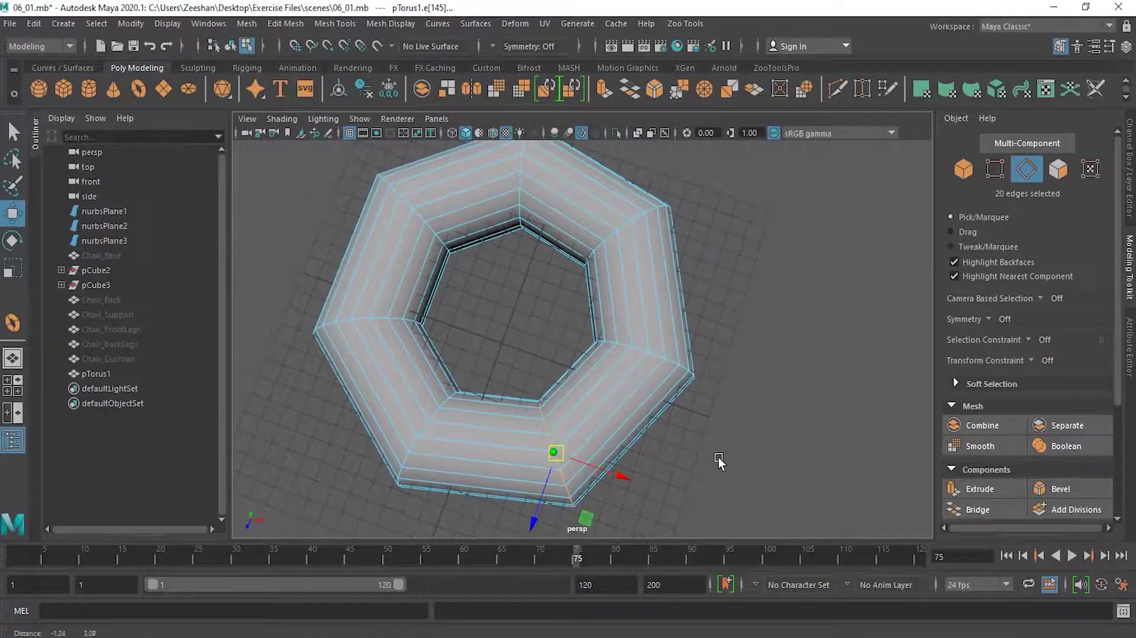
alt+drag(718, 459, 720, 448)
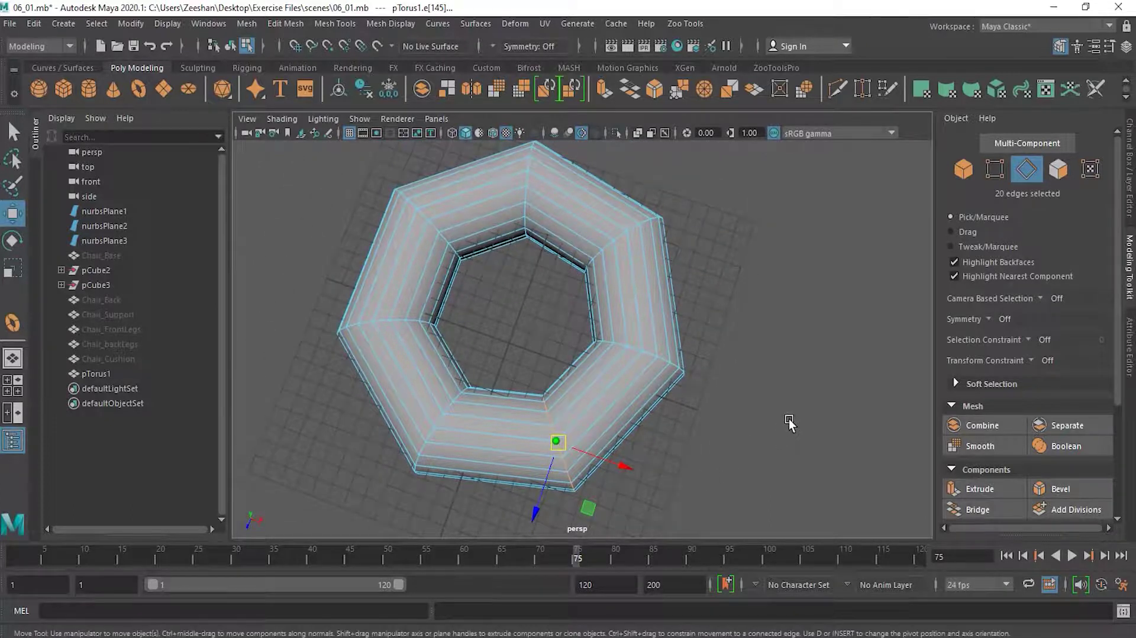
alt+drag(790, 422, 765, 420)
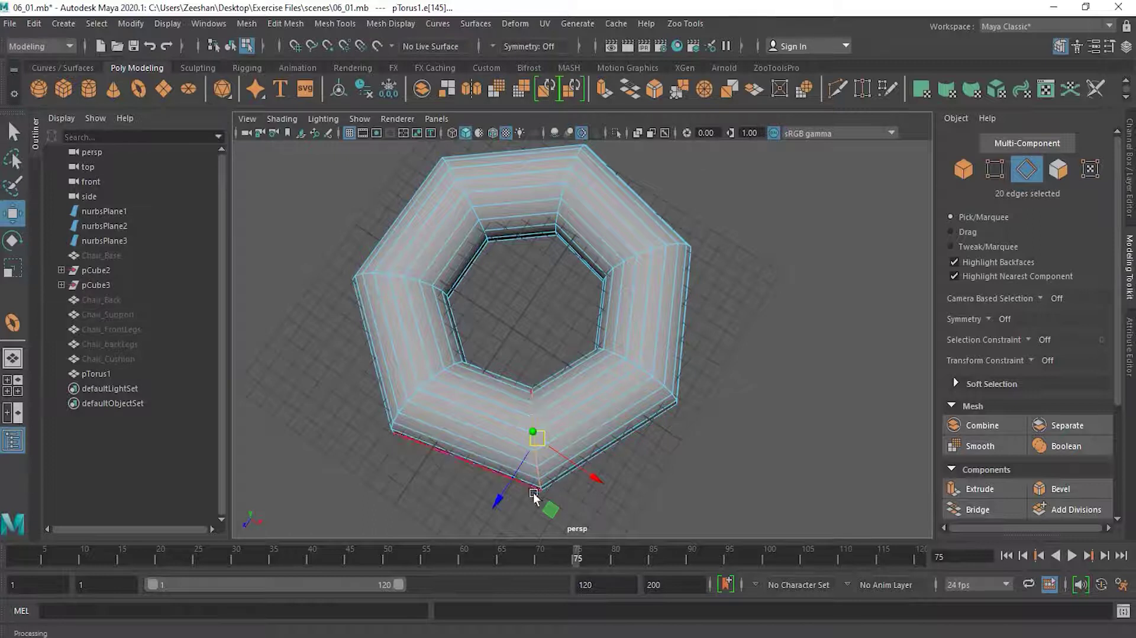
alt+drag(603, 499, 486, 477)
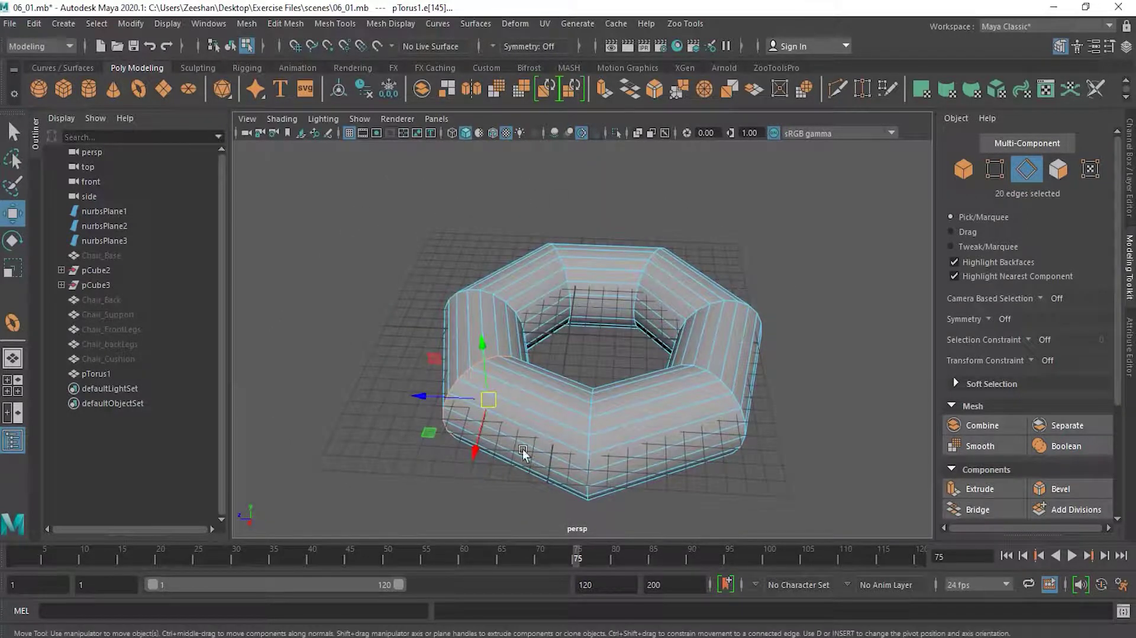
alt+drag(460, 348, 515, 468)
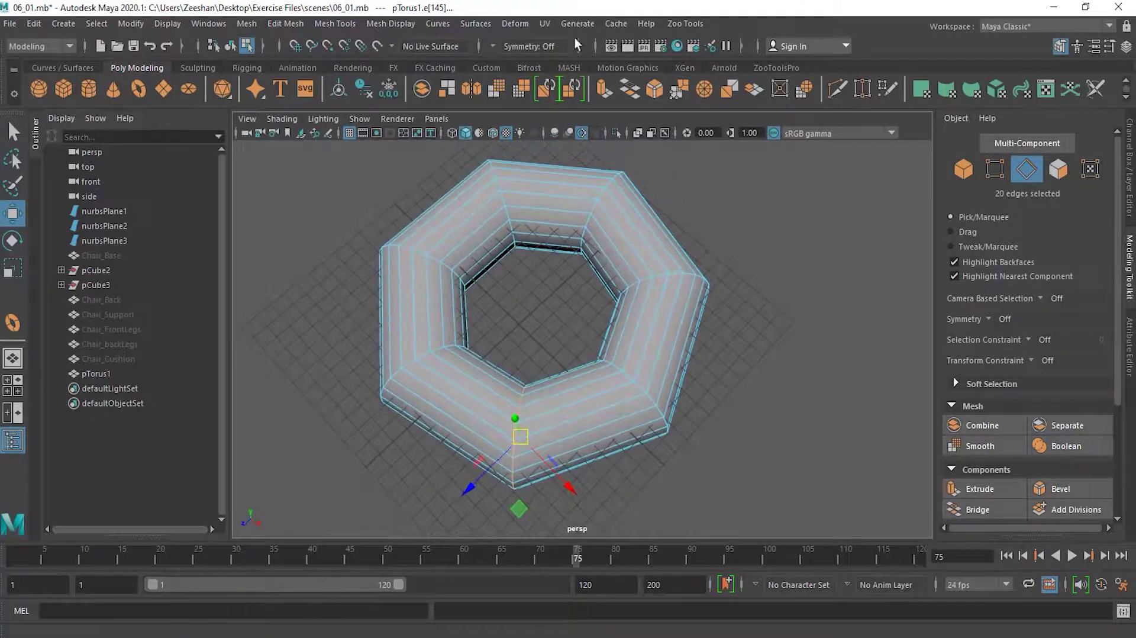
Apply Edit Edge Flow to the selected torus edge loop with Adjust Edge Flow set to 1.
click(348, 25)
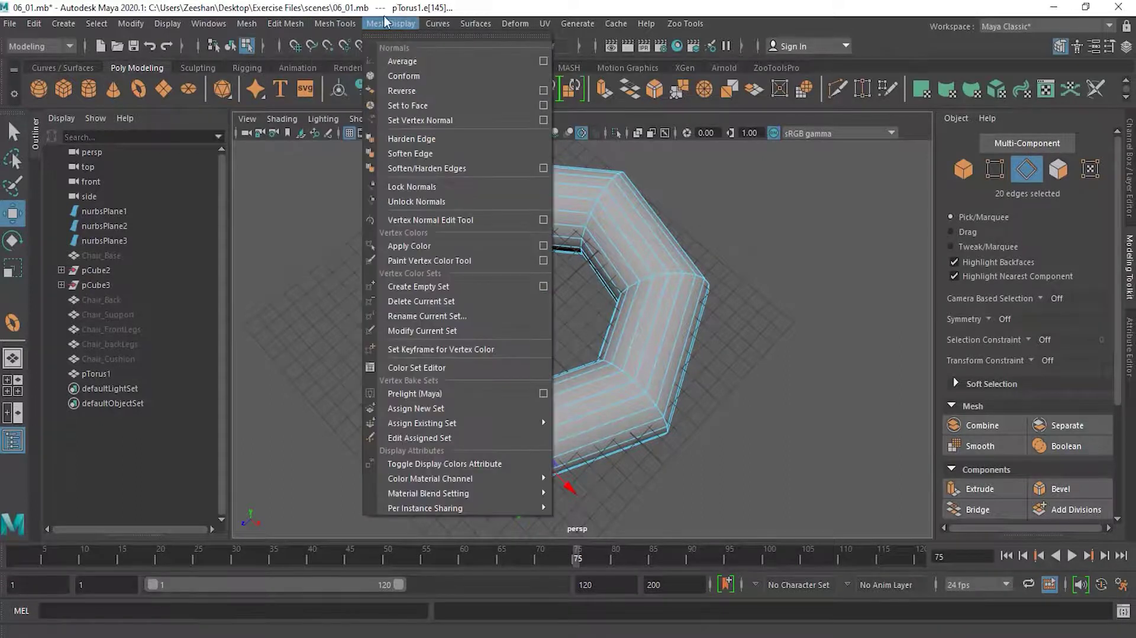
click(279, 24)
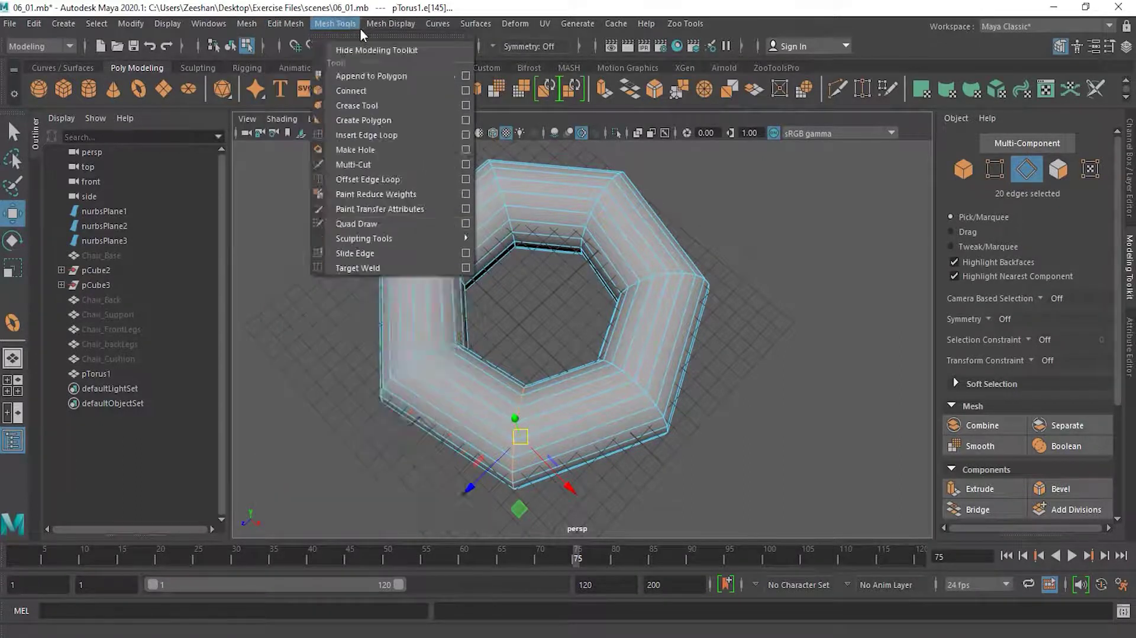
mouse_move(398, 34)
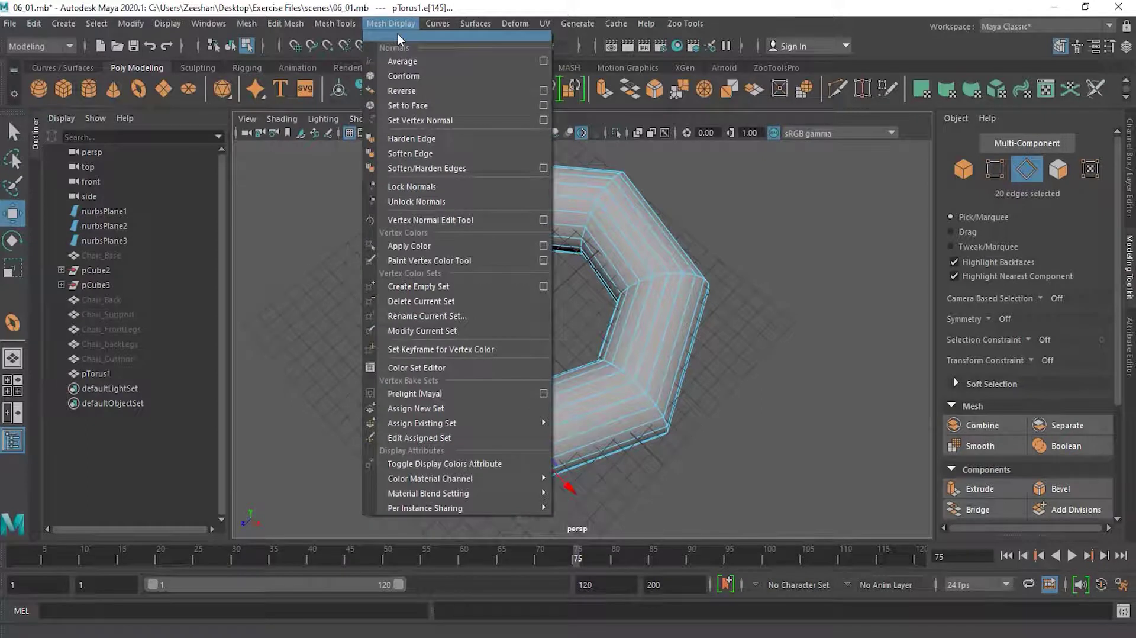
click(375, 25)
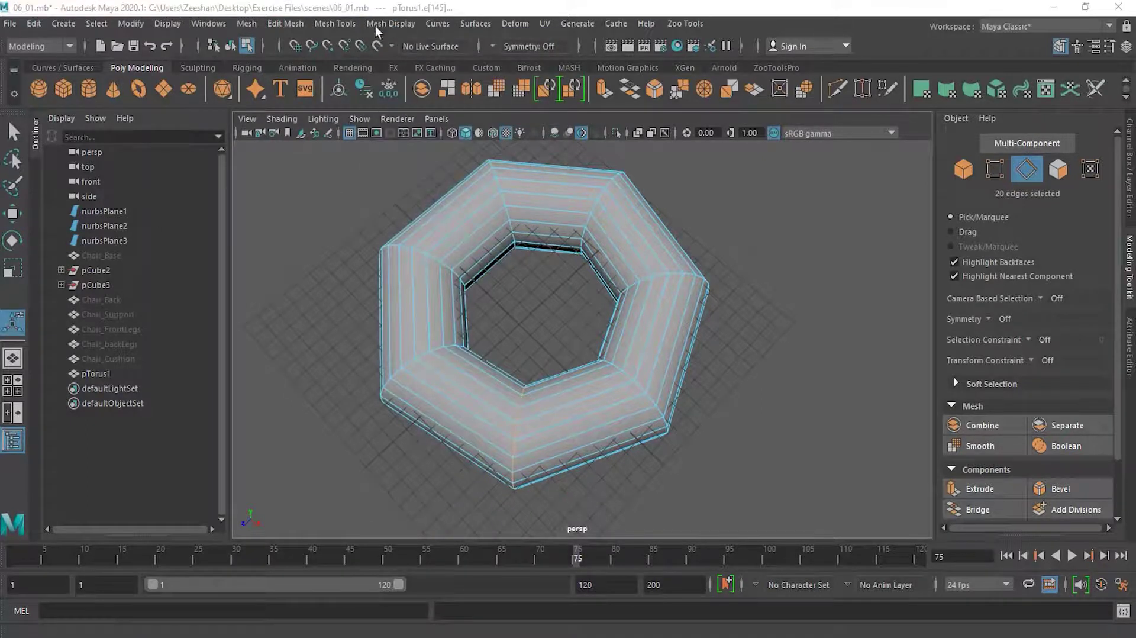
click(339, 23)
mouse_move(282, 27)
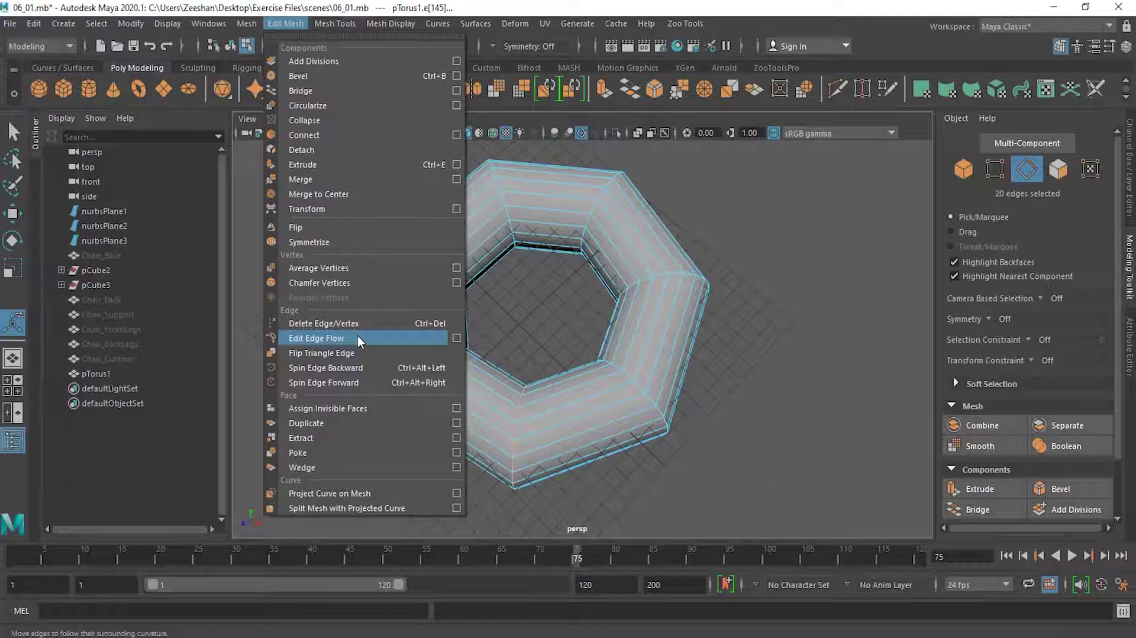
click(454, 339)
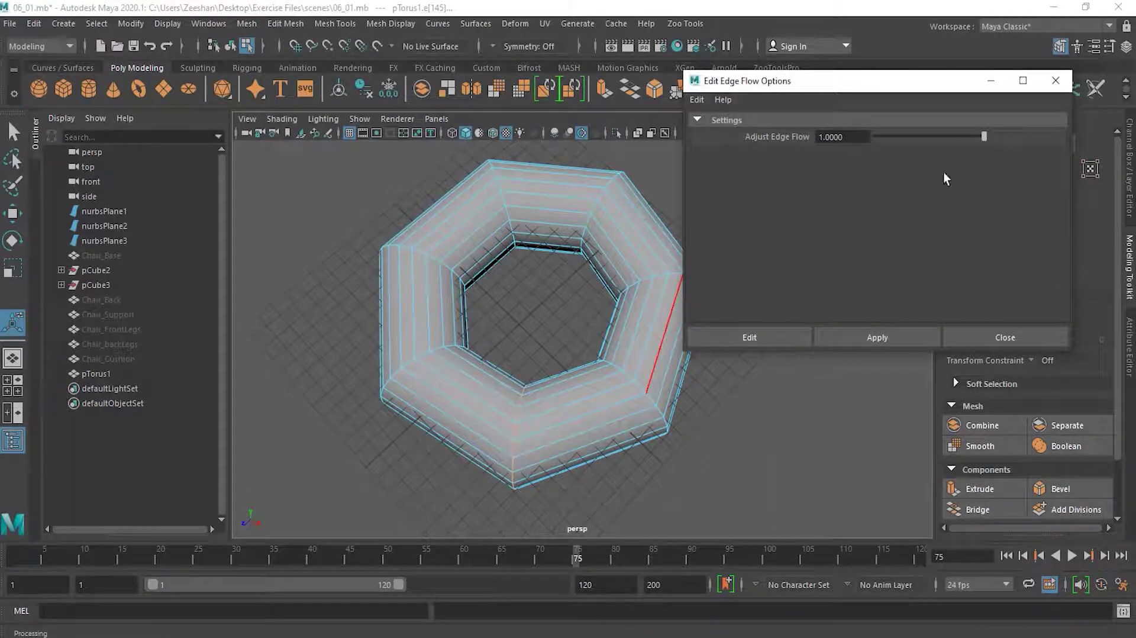
mouse_move(982, 135)
mouse_down()
mouse_move(943, 139)
mouse_move(986, 137)
mouse_up()
click(750, 342)
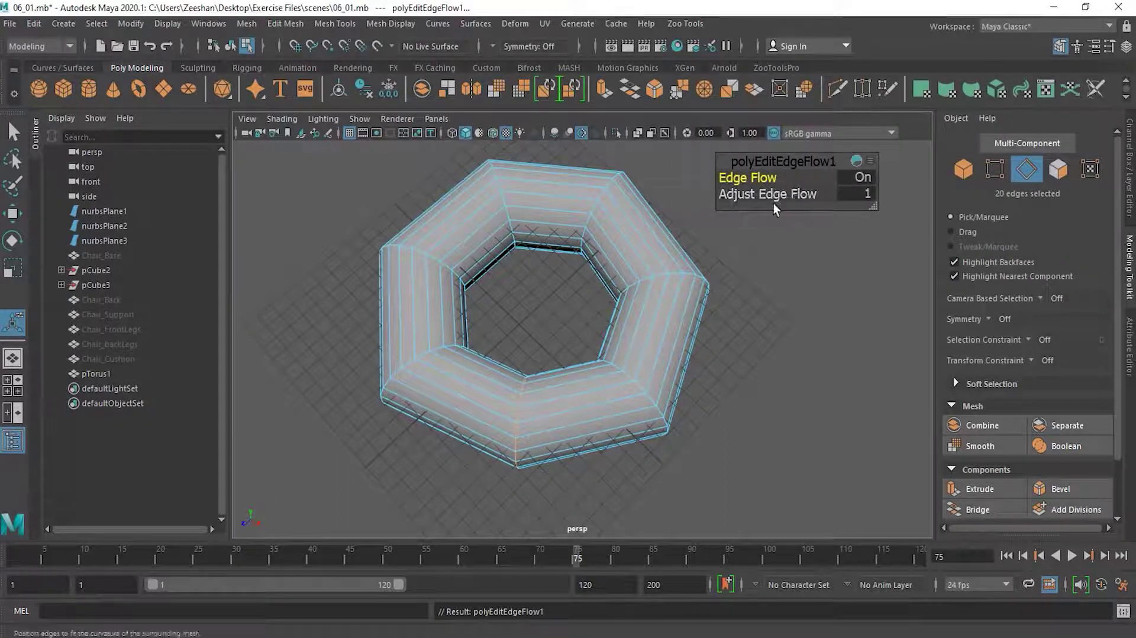
Lower Adjust Edge Flow to 0 for the torus's selected edge loop, and raise it back to 1.
click(819, 197)
drag(823, 196, 713, 195)
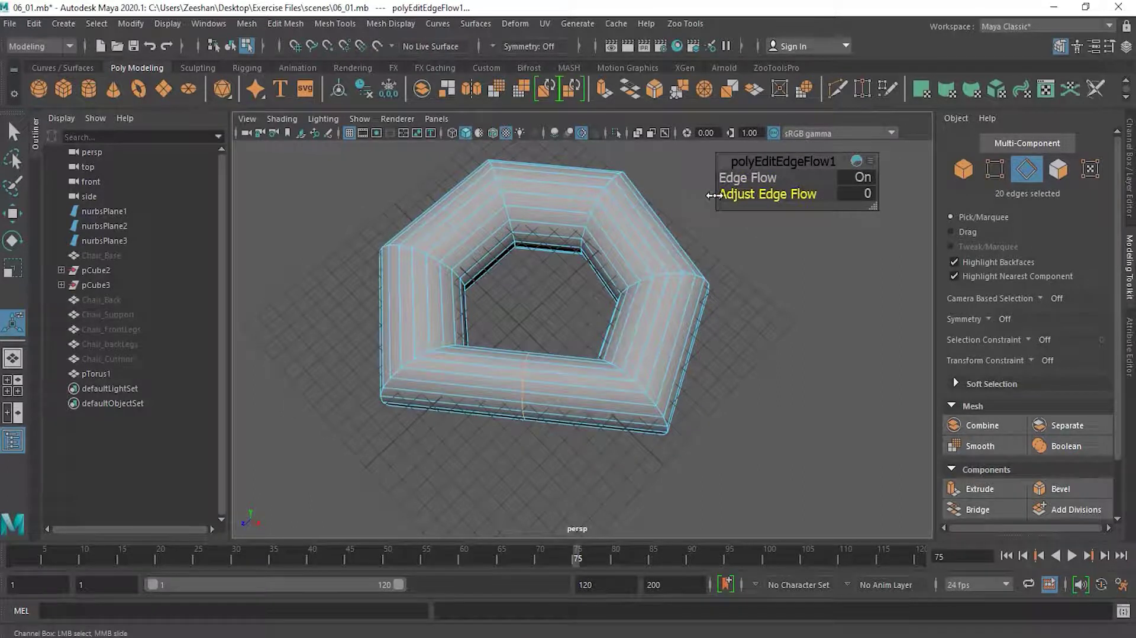
alt+drag(639, 413, 598, 462)
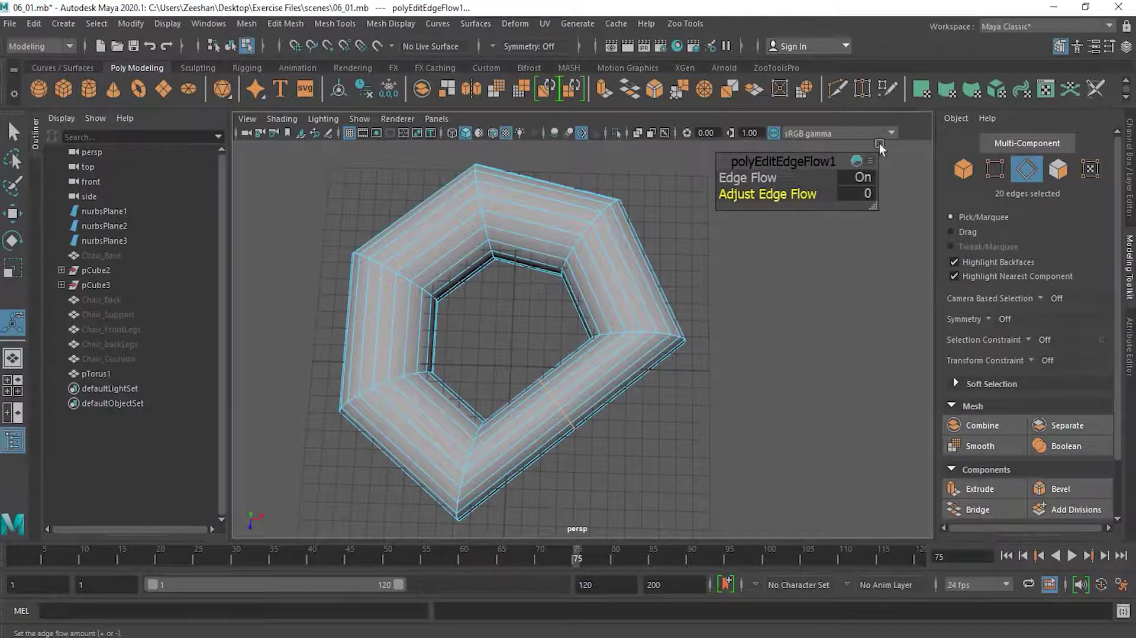
drag(793, 197, 943, 196)
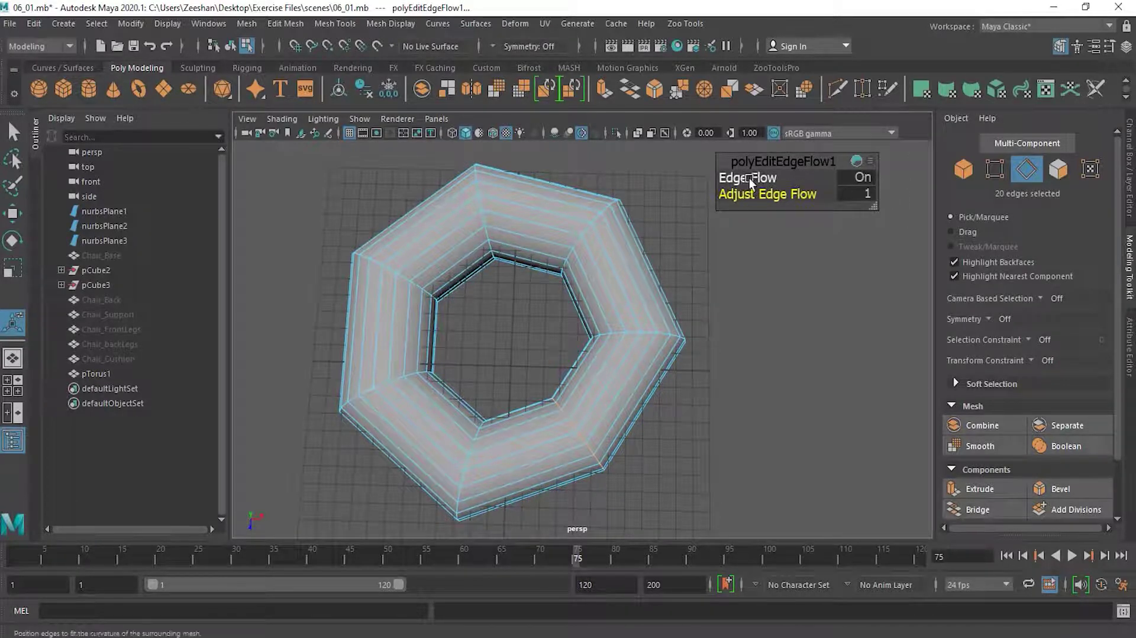
Toggle Edge Flow off and on for the selected loop to compare the torus shape, and leave it off.
mouse_move(753, 179)
mouse_down()
mouse_move(724, 179)
mouse_move(769, 178)
mouse_move(723, 179)
mouse_move(763, 179)
mouse_move(734, 179)
mouse_up()
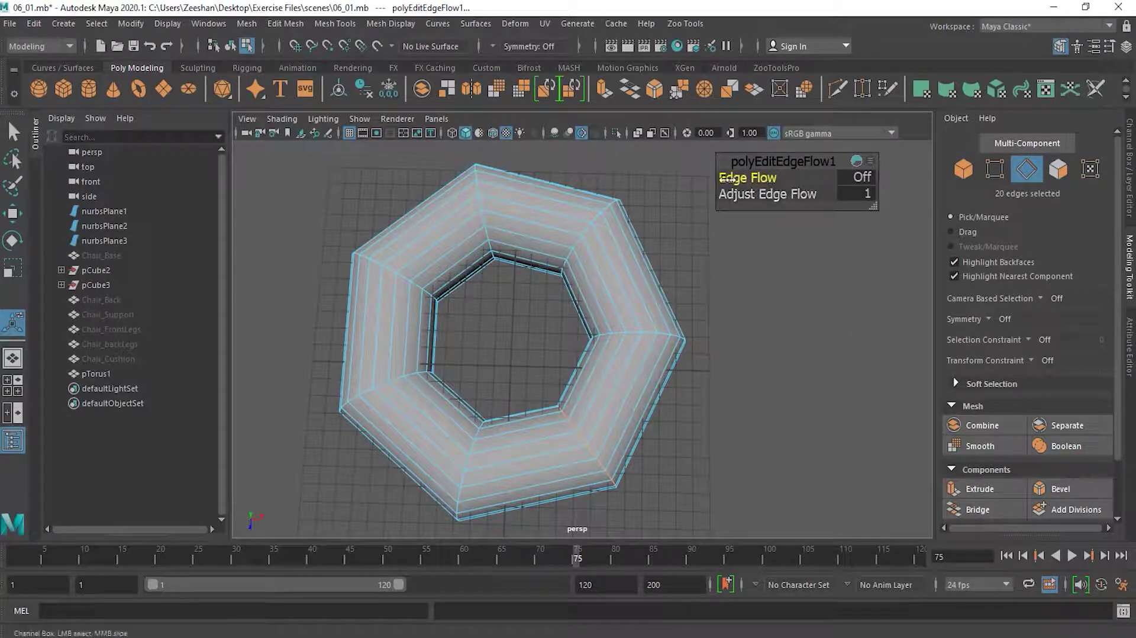
drag(721, 179, 798, 181)
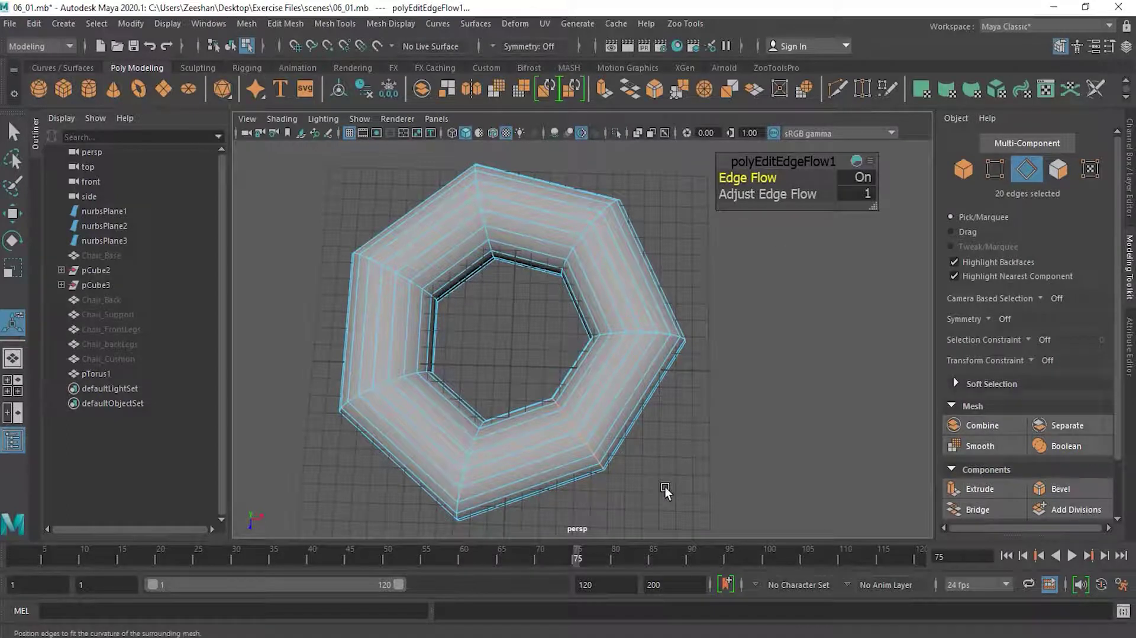
alt+drag(670, 457, 578, 445)
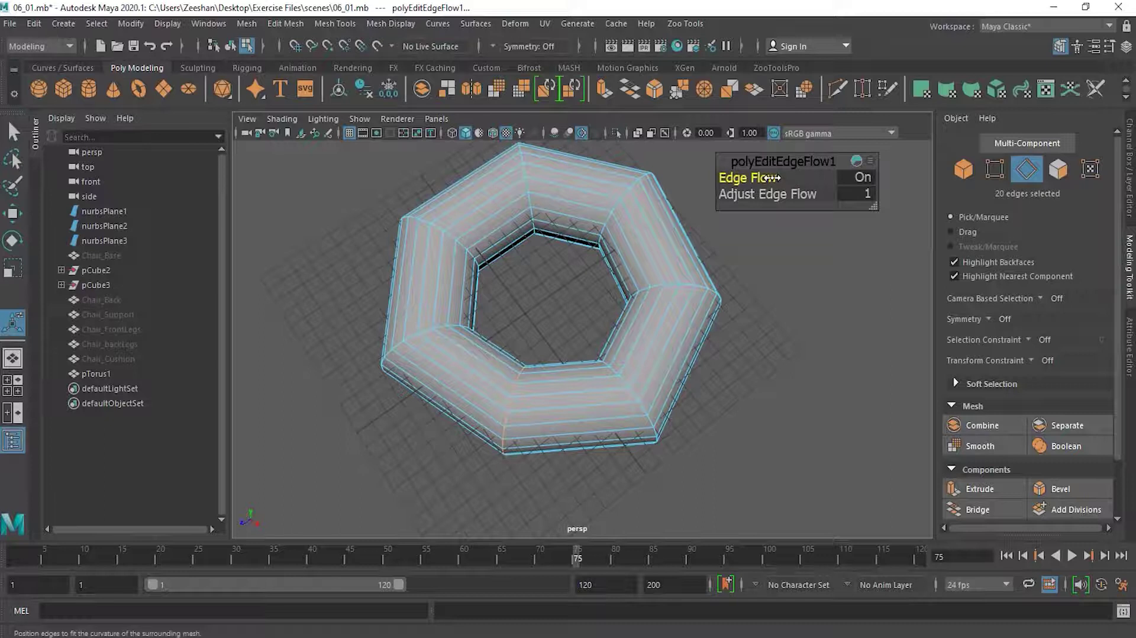
drag(769, 178, 733, 177)
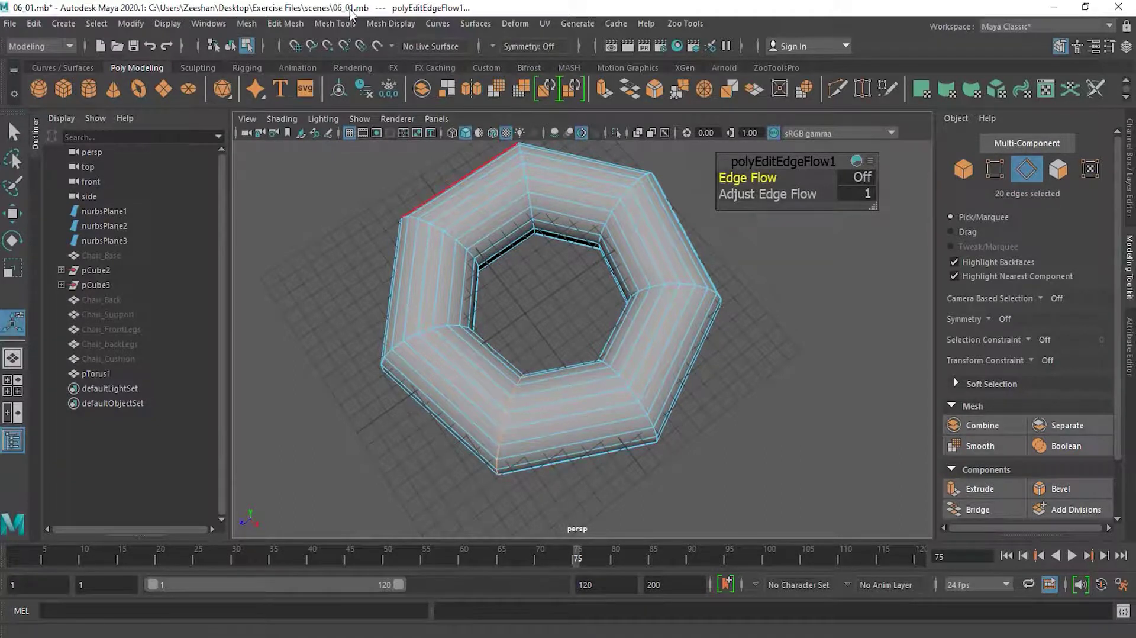
Insert an edge loop around the tube at the middle of the torus segment beside the near corner.
click(340, 23)
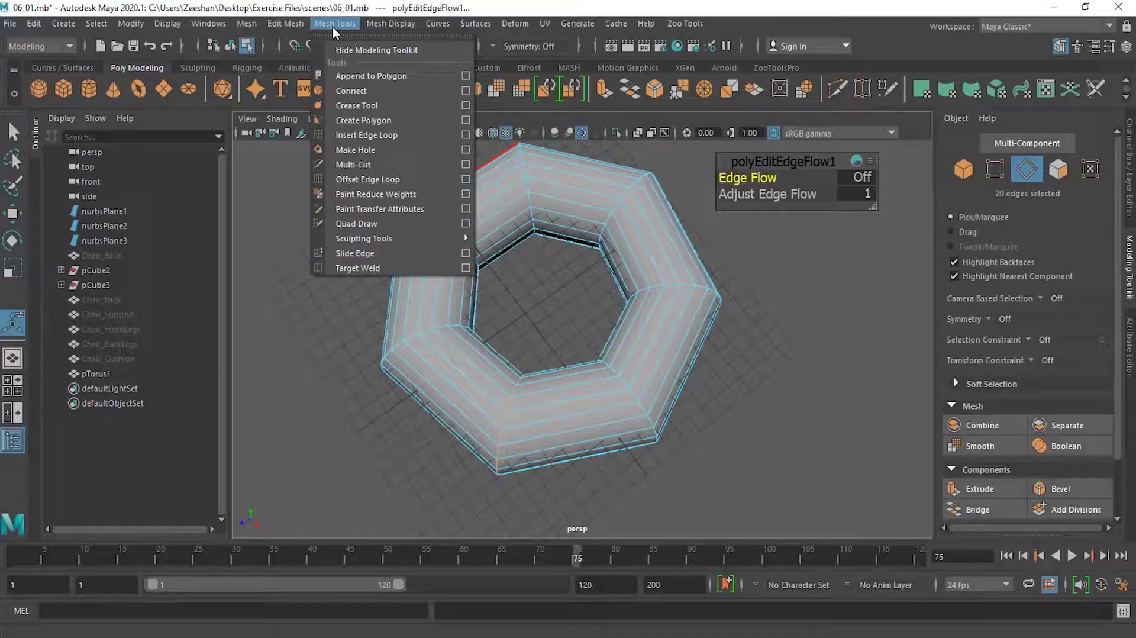
click(390, 135)
drag(578, 432, 575, 435)
alt+drag(664, 463, 680, 481)
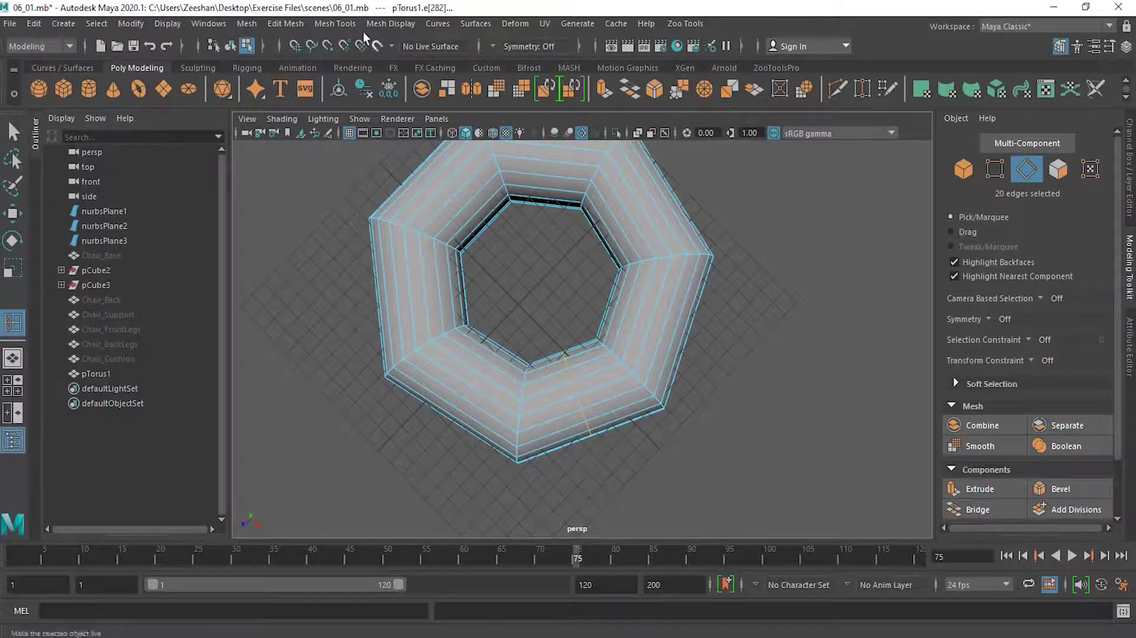
Apply Edit Edge Flow to the newly inserted edge loop and inspect the rounded segment from above.
click(284, 24)
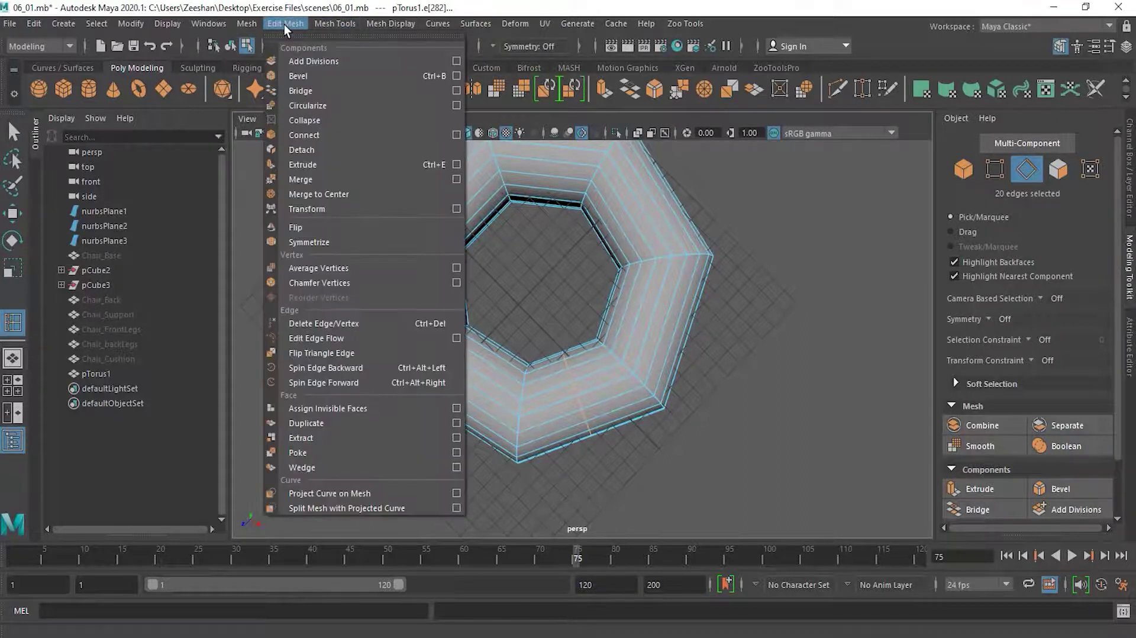
click(371, 338)
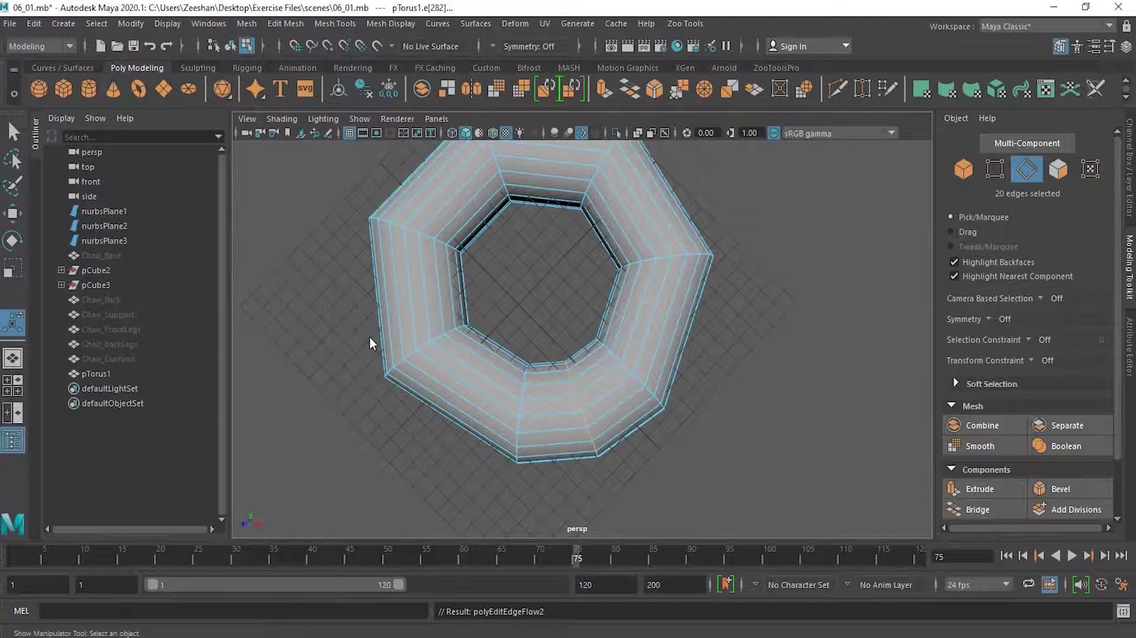
alt+drag(591, 457, 654, 441)
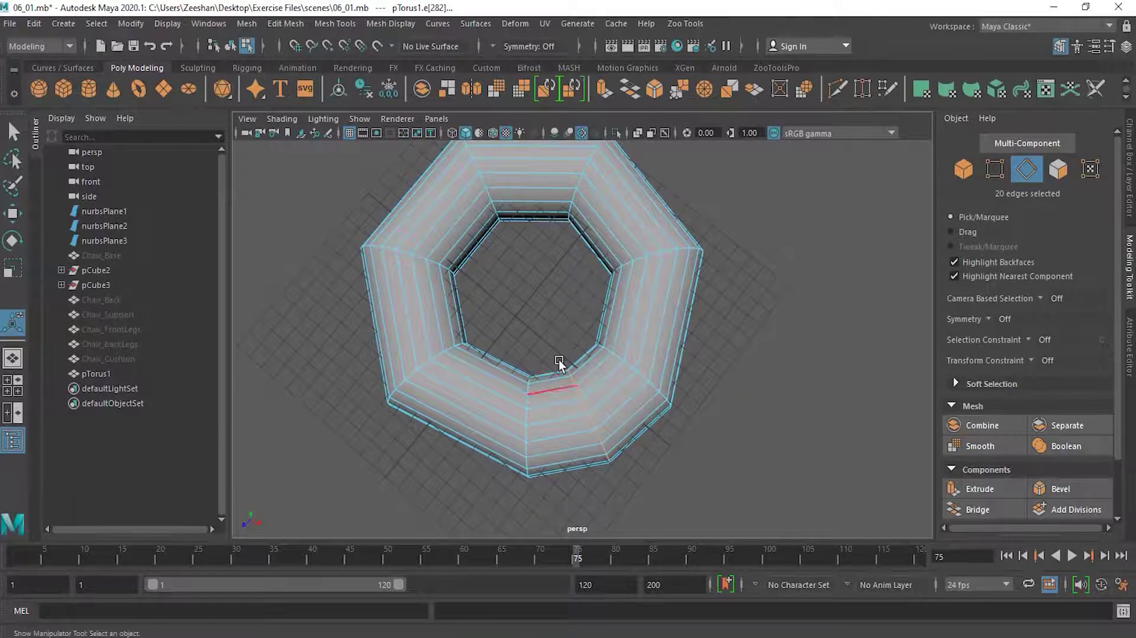
mouse_move(659, 477)
alt+mouse_down()
mouse_move(690, 464)
mouse_move(657, 459)
alt+mouse_up()
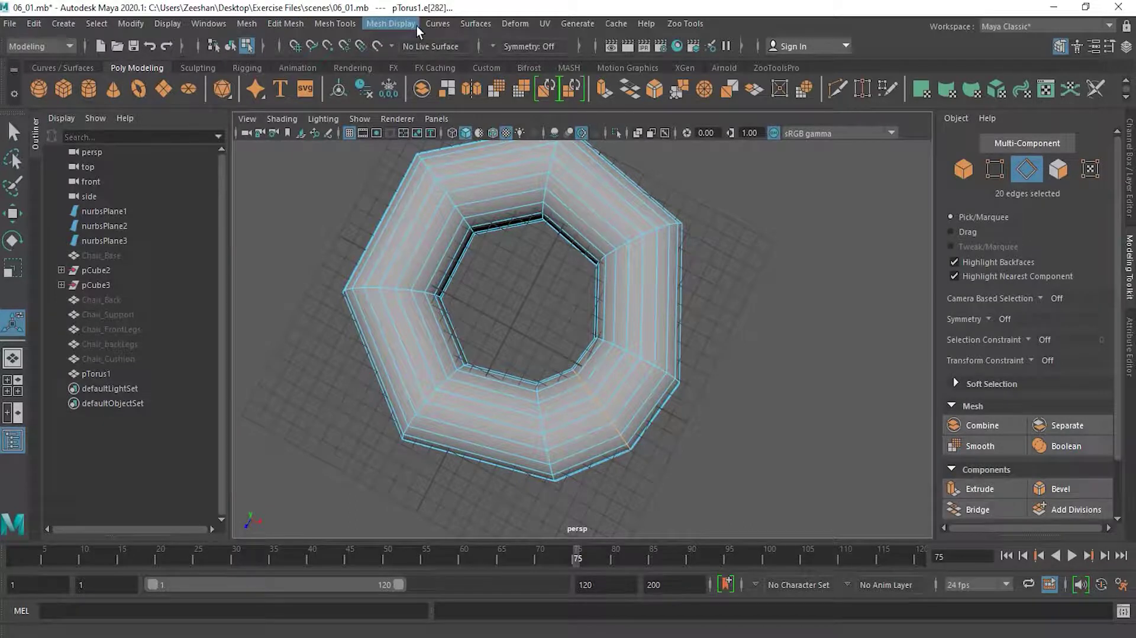
Insert an edge loop around the tube near the middle of each of the six remaining torus segments, and switch to the Move tool.
click(348, 25)
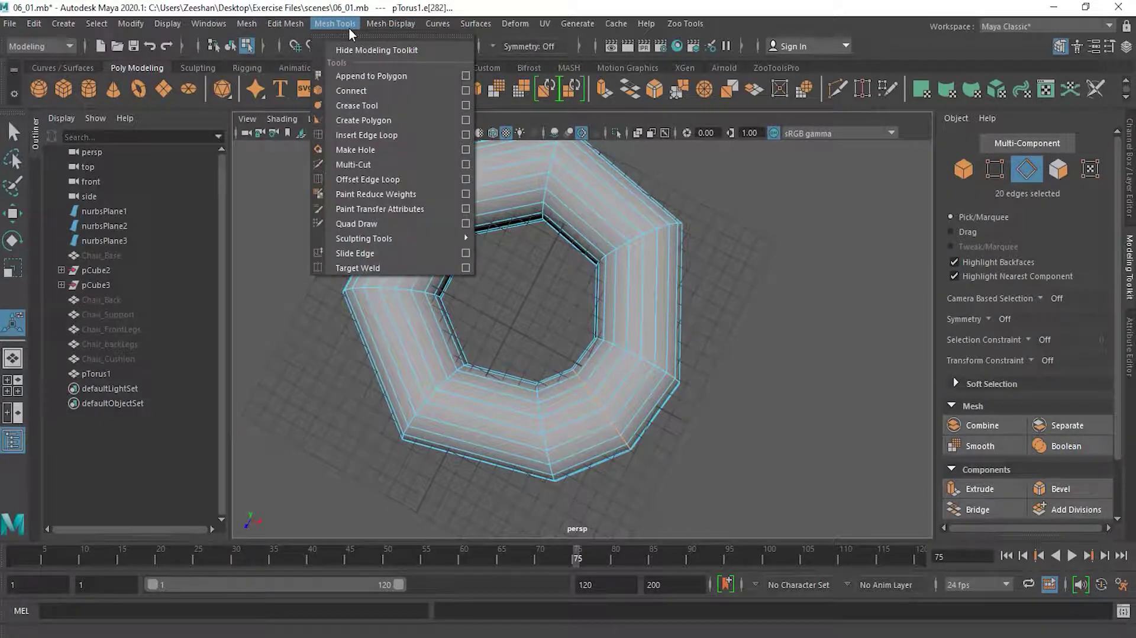
click(388, 136)
drag(490, 419, 474, 419)
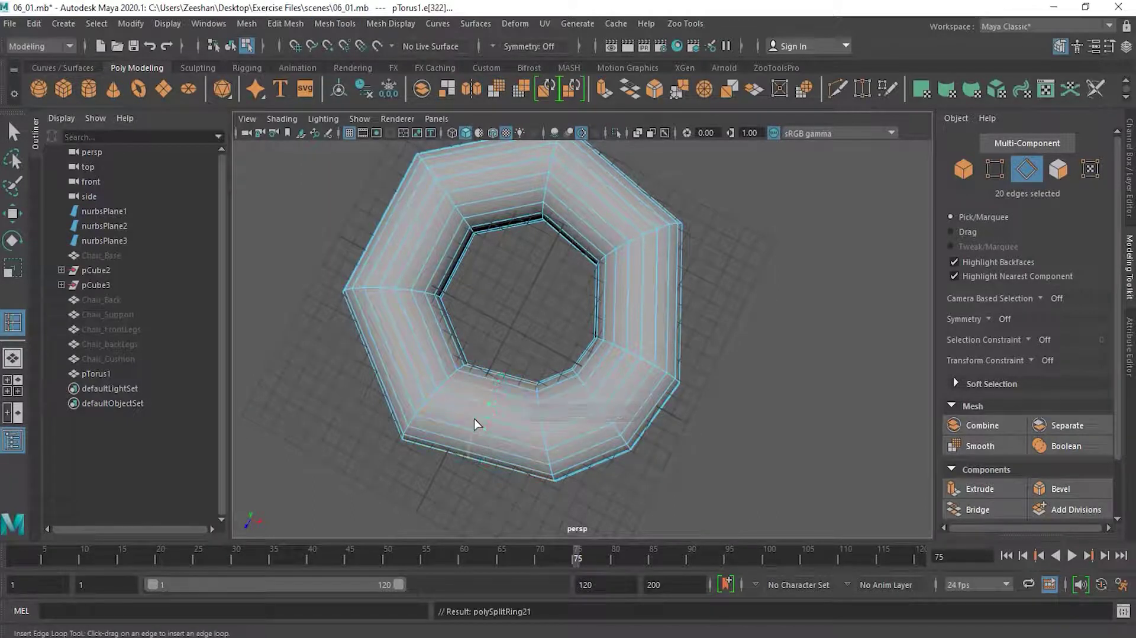
drag(419, 345, 416, 339)
drag(436, 253, 436, 251)
drag(496, 212, 507, 214)
drag(596, 215, 589, 208)
mouse_move(656, 310)
mouse_down()
mouse_move(659, 297)
mouse_move(659, 307)
mouse_up()
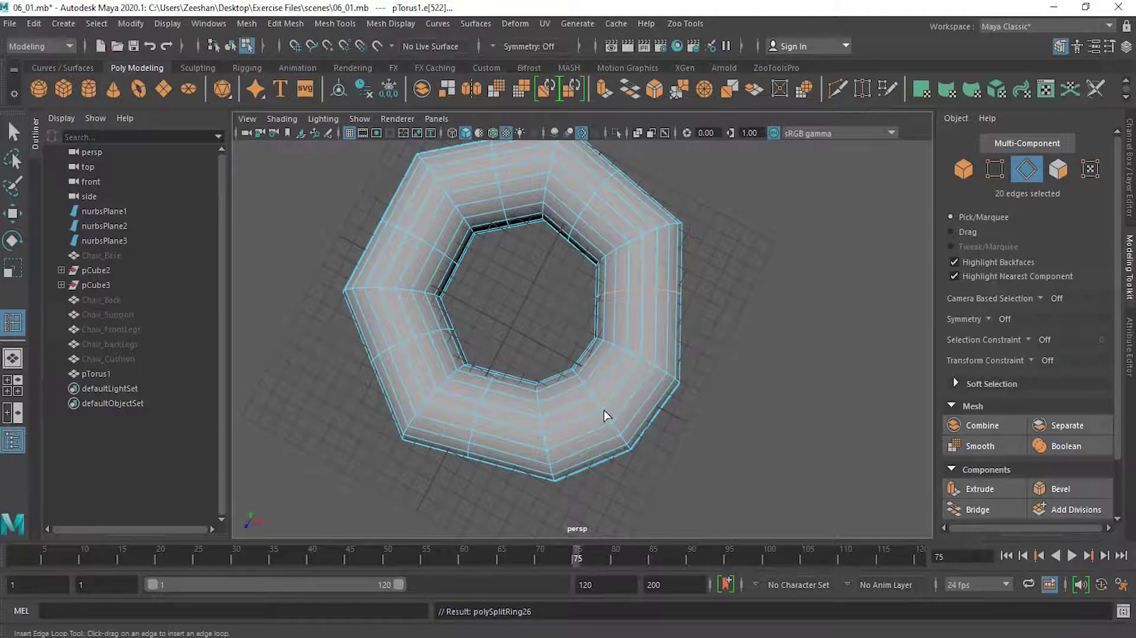
click(13, 213)
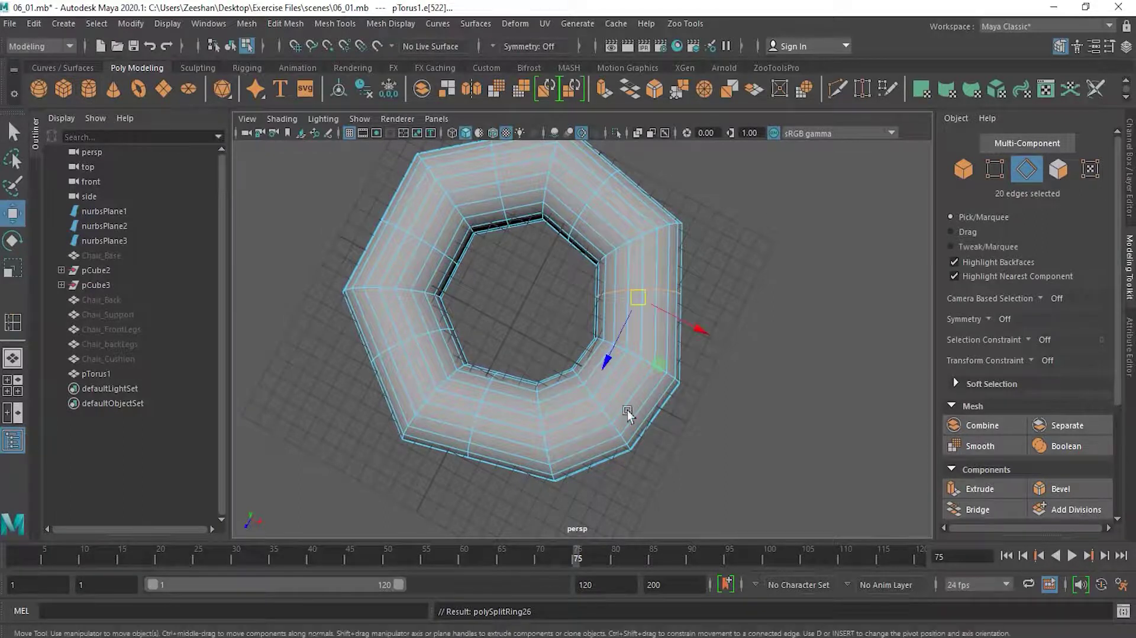
shift+double_click(606, 418)
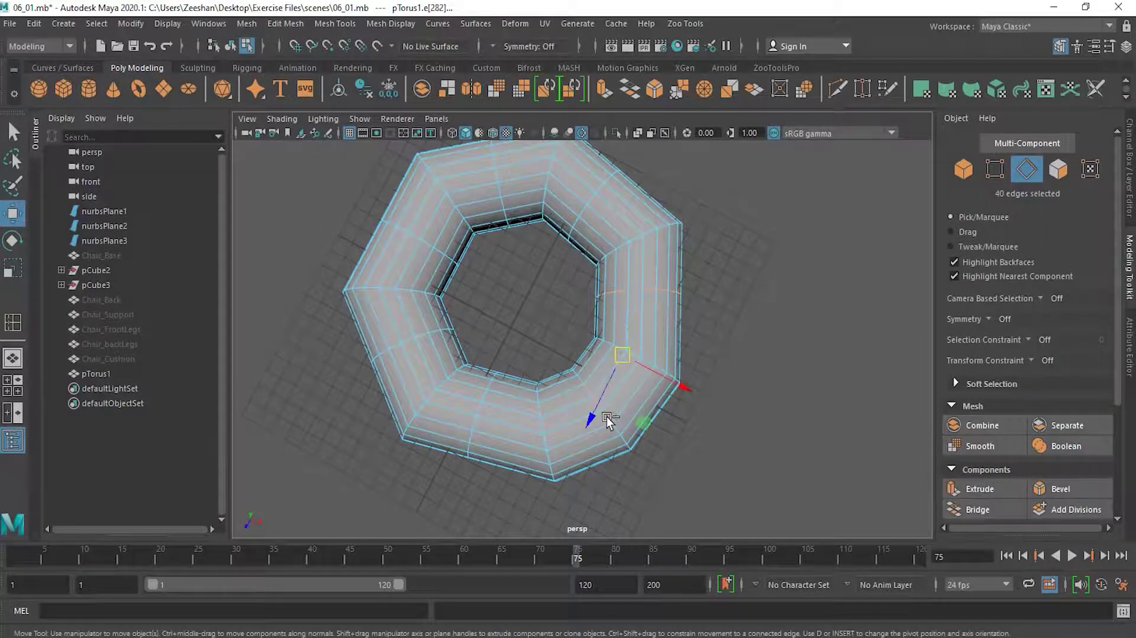
shift+double_click(540, 429)
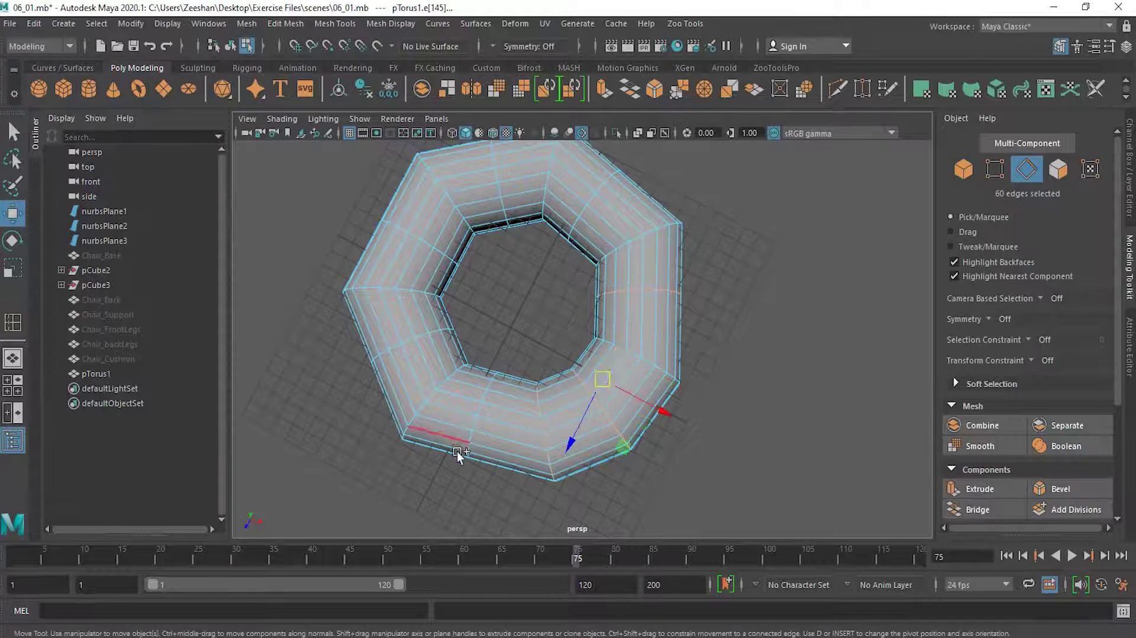
key(ctrl+z)
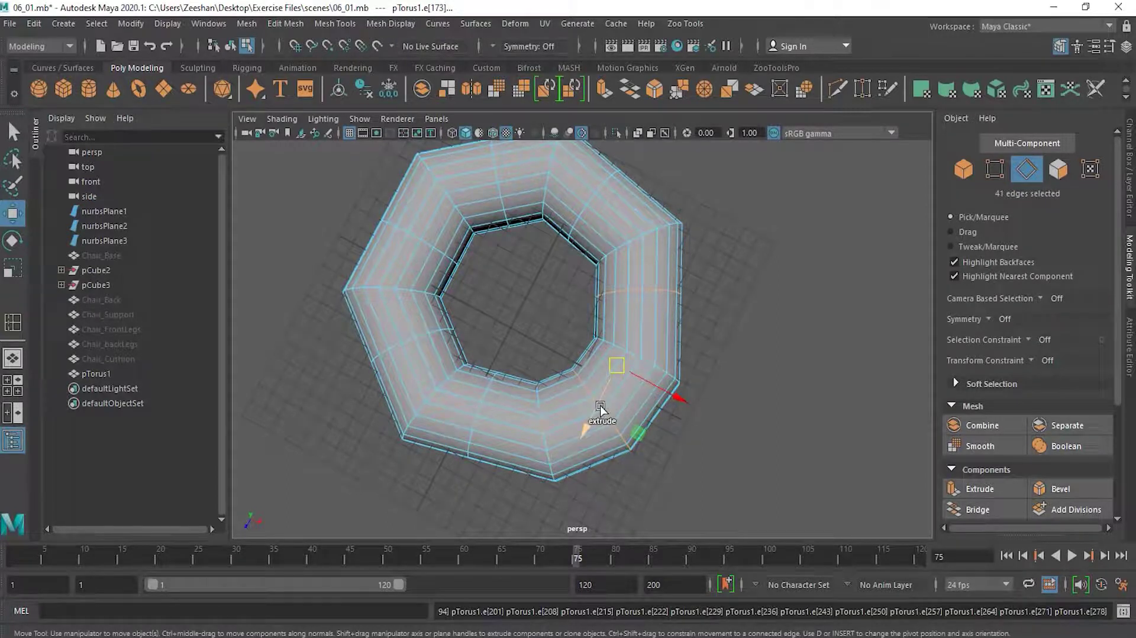
key(ctrl+z)
key(ctrl+z)
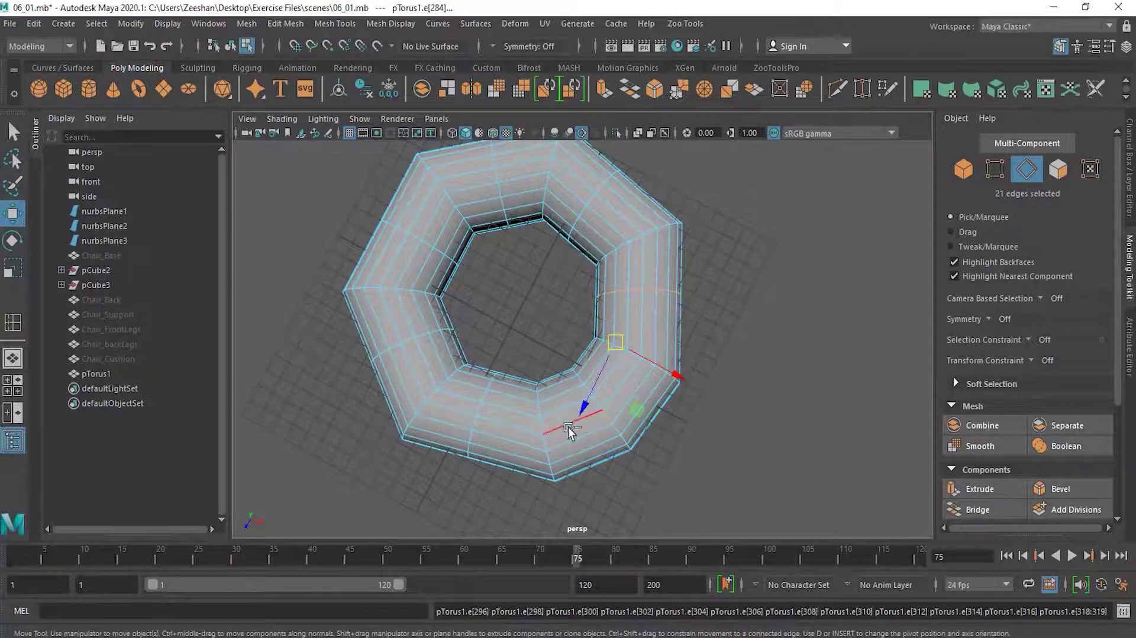
Add the other five newly inserted edge loops around the torus to the selected one.
shift+double_click(475, 411)
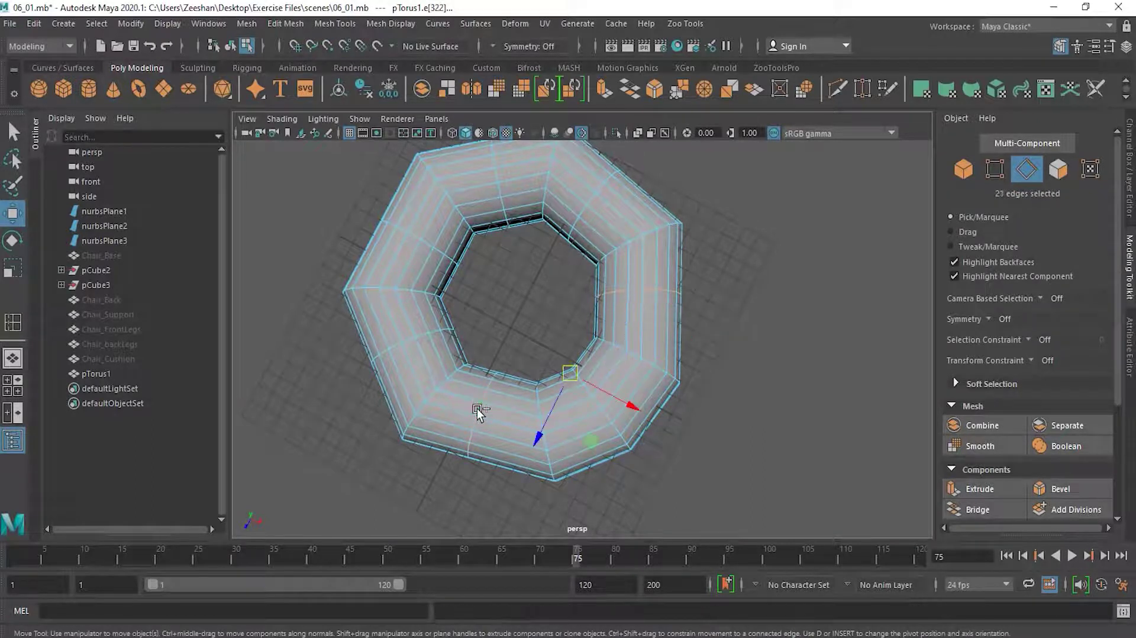
shift+double_click(405, 347)
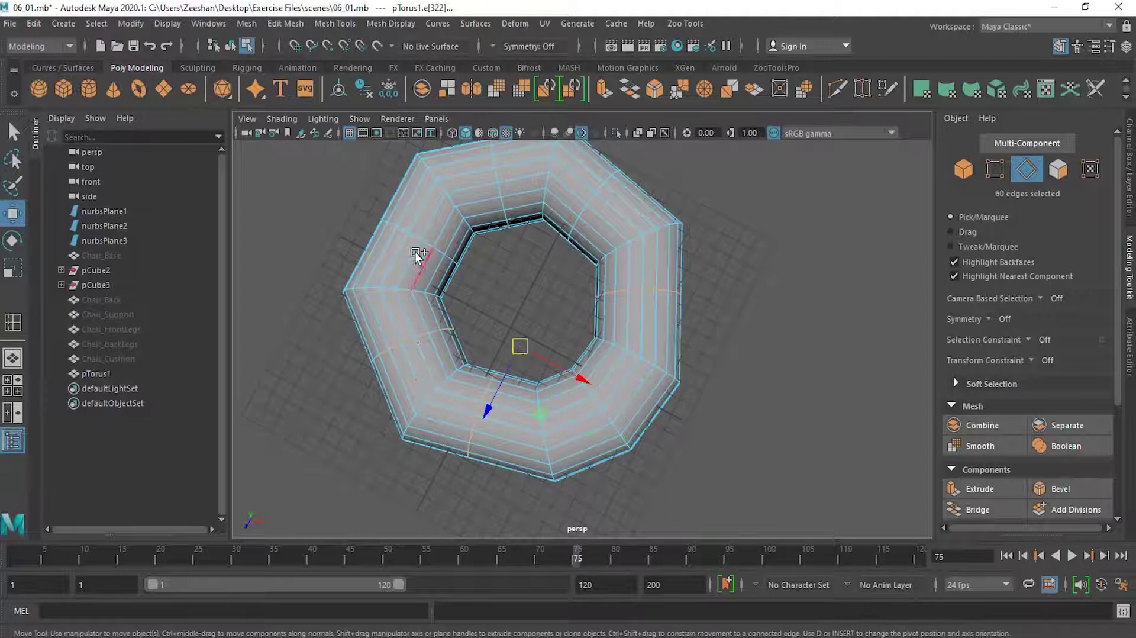
shift+double_click(414, 236)
shift+double_click(496, 175)
shift+double_click(590, 201)
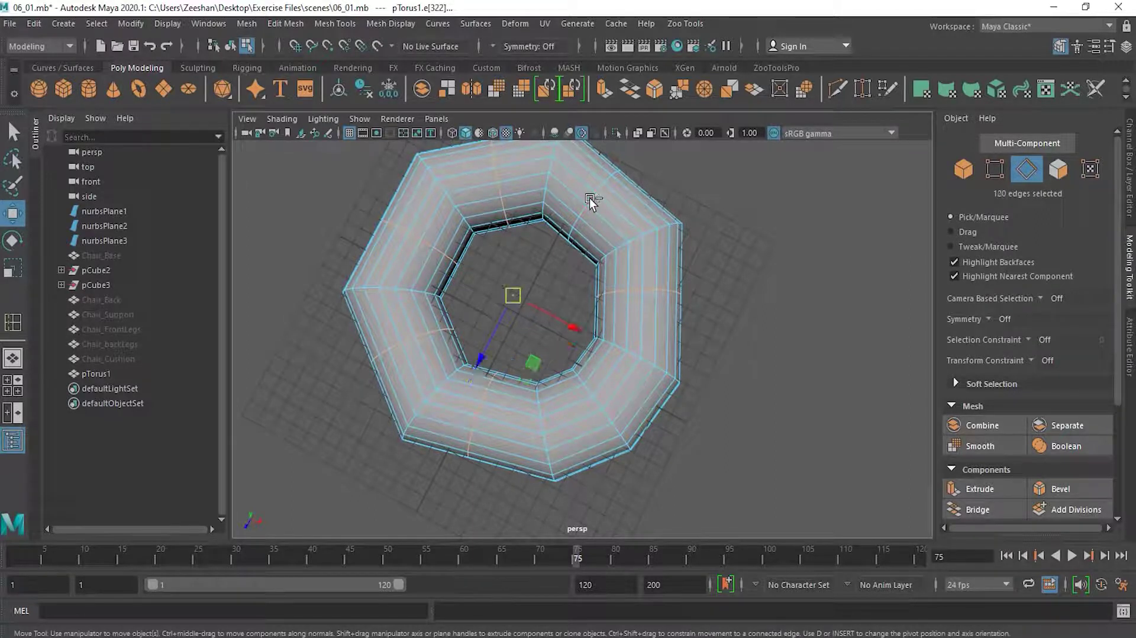
Apply Edit Edge Flow to the six selected loops with Adjust Edge Flow at 1.0000 to round the torus.
click(285, 24)
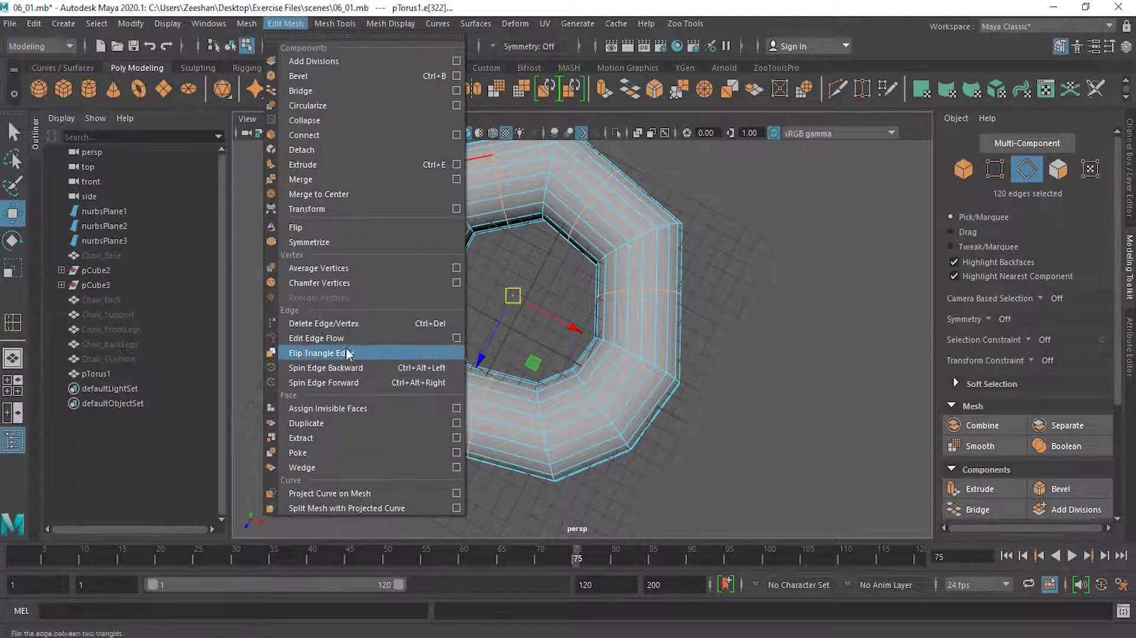
click(457, 338)
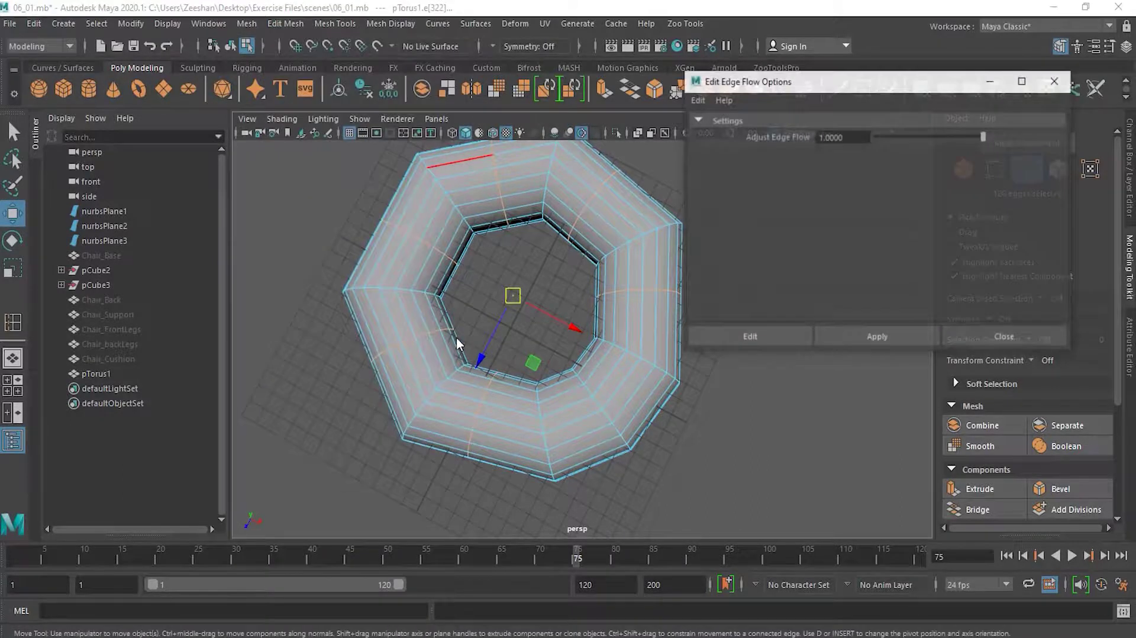
click(791, 339)
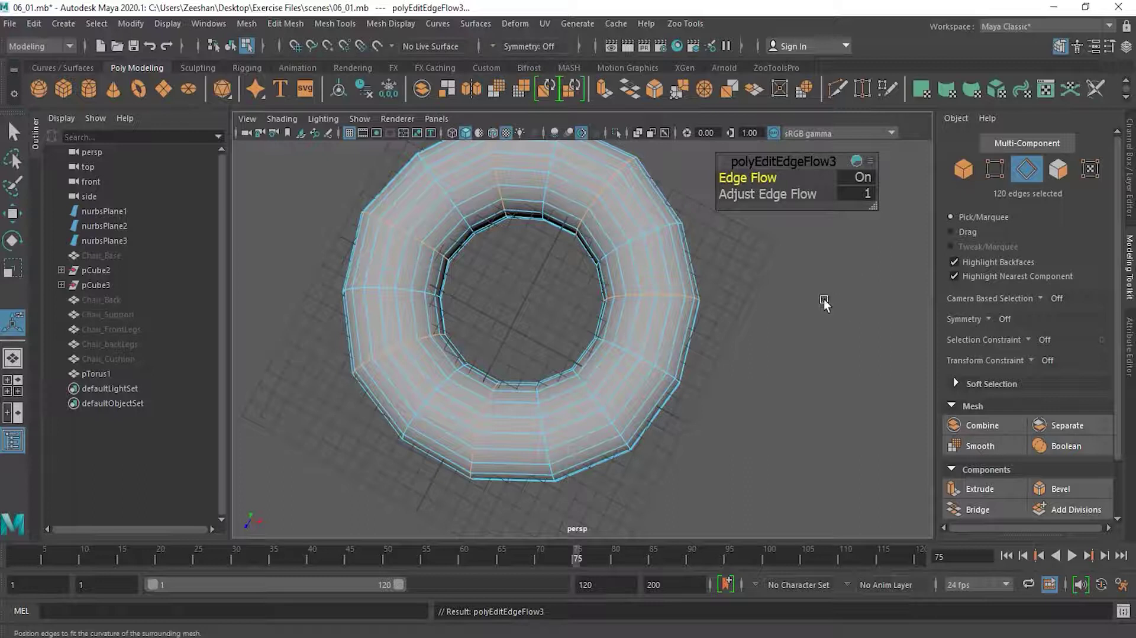
alt+drag(767, 386, 753, 366)
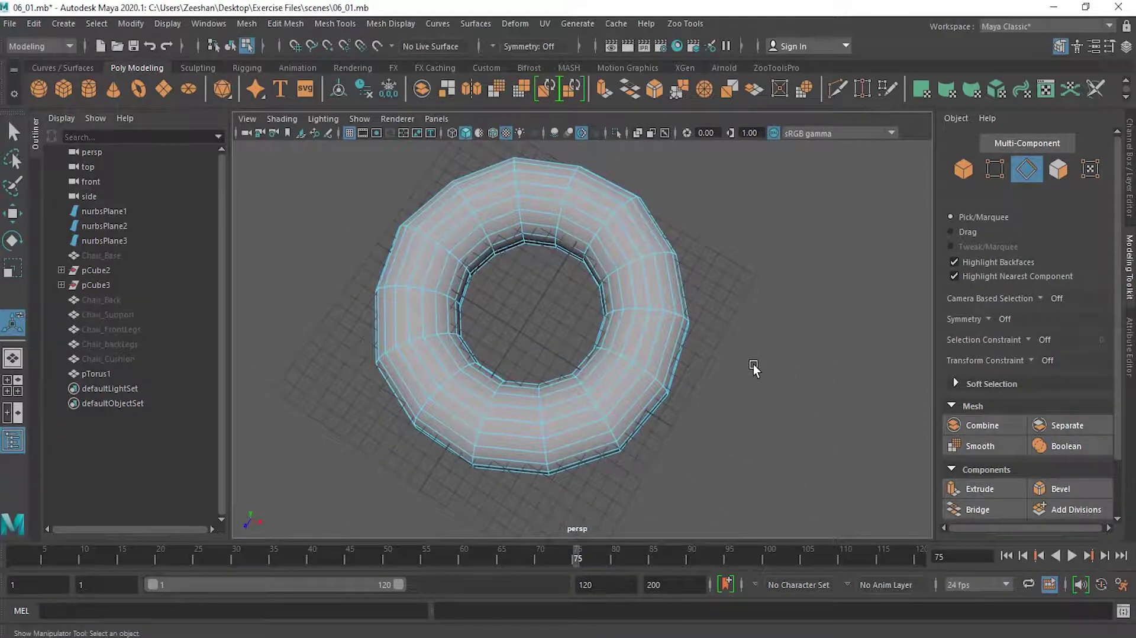
Select the whole torus in object mode and delete it.
key(w)
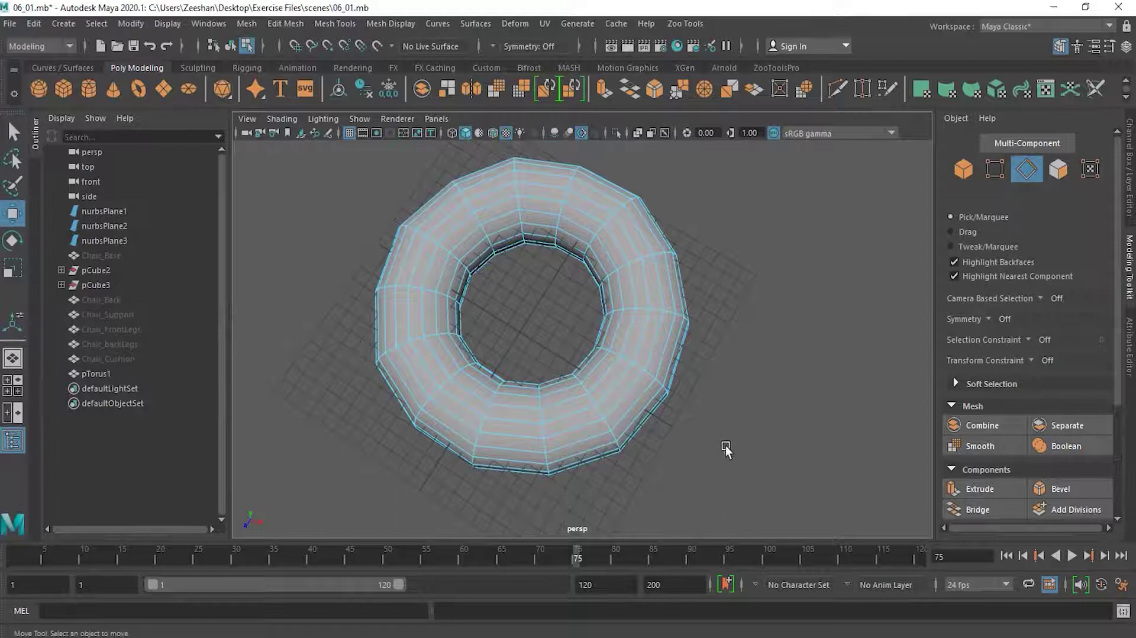
click(611, 405)
click(964, 168)
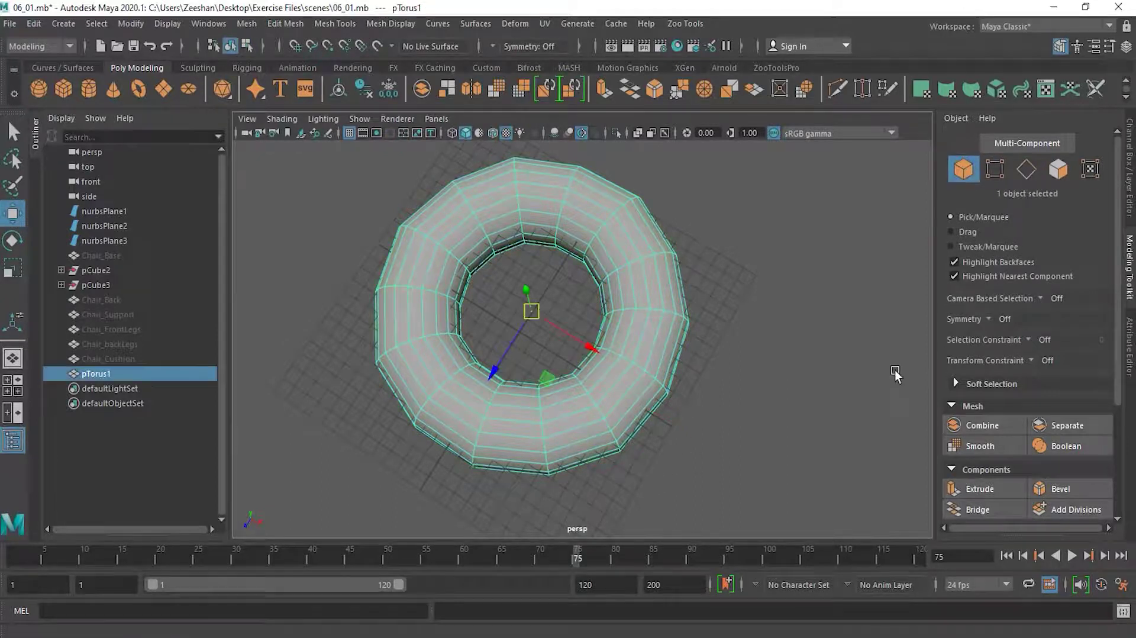
key(Delete)
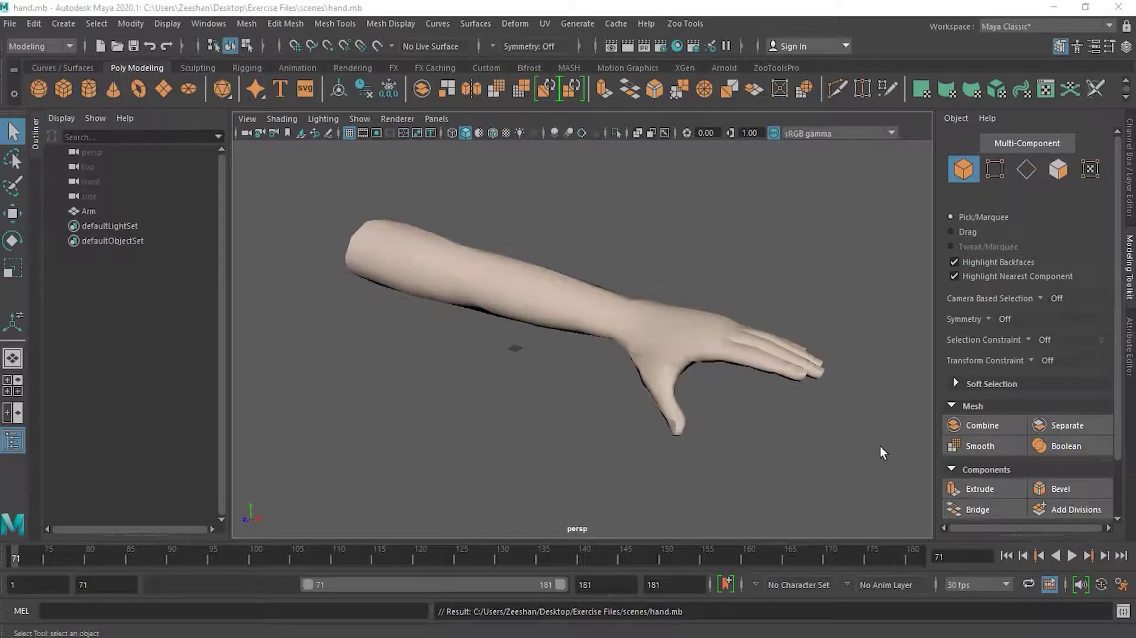
Select the arm model in the hand scene and examine the edge layout of its fingers up close.
alt+drag(881, 447, 787, 419)
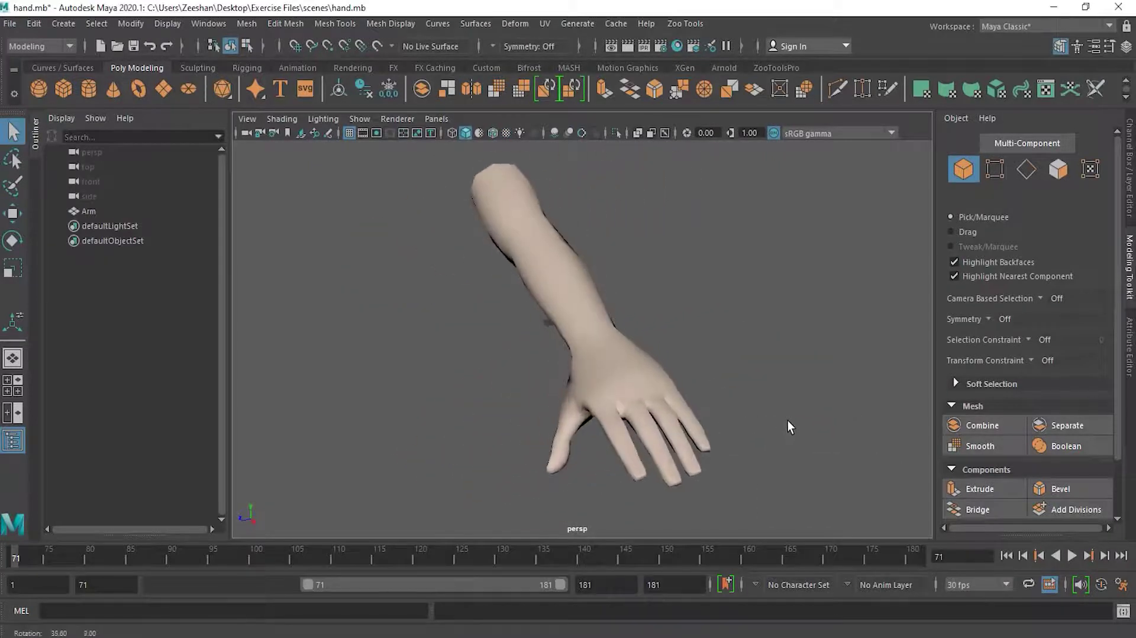
alt+drag(707, 407, 647, 361)
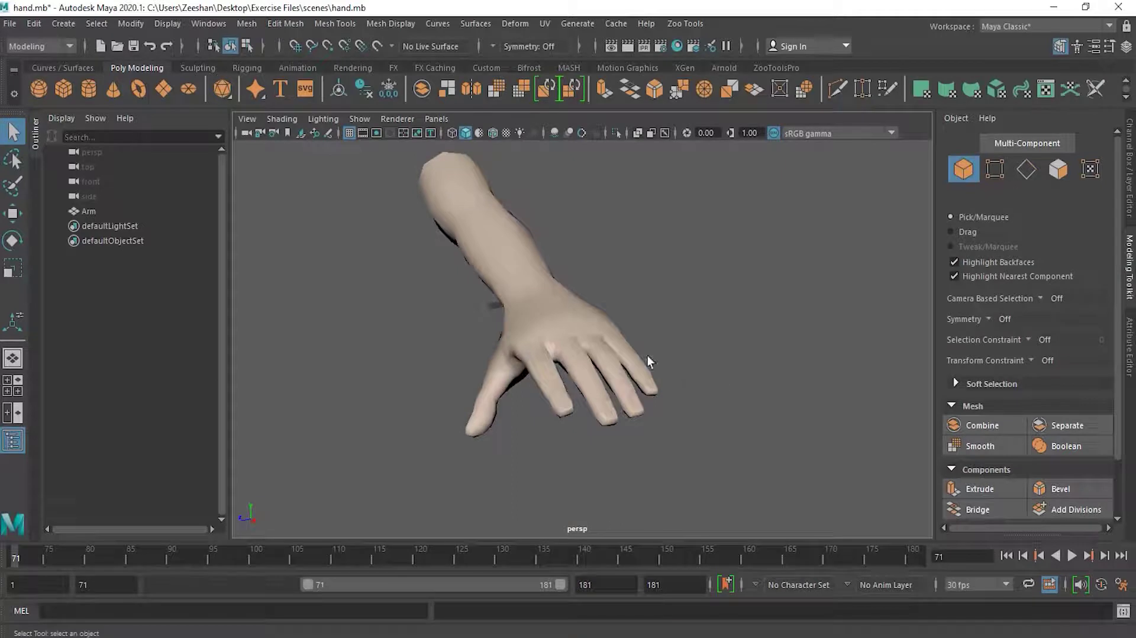
click(555, 310)
scroll(609, 350, up, 5)
alt+drag(633, 400, 609, 377)
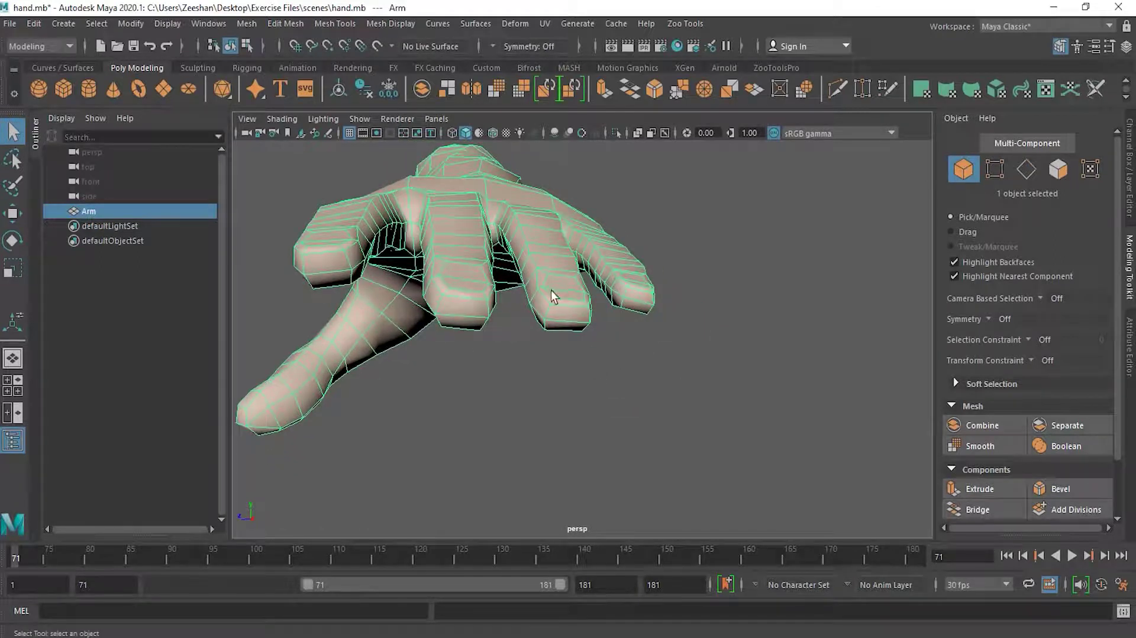
alt+drag(413, 256, 446, 287)
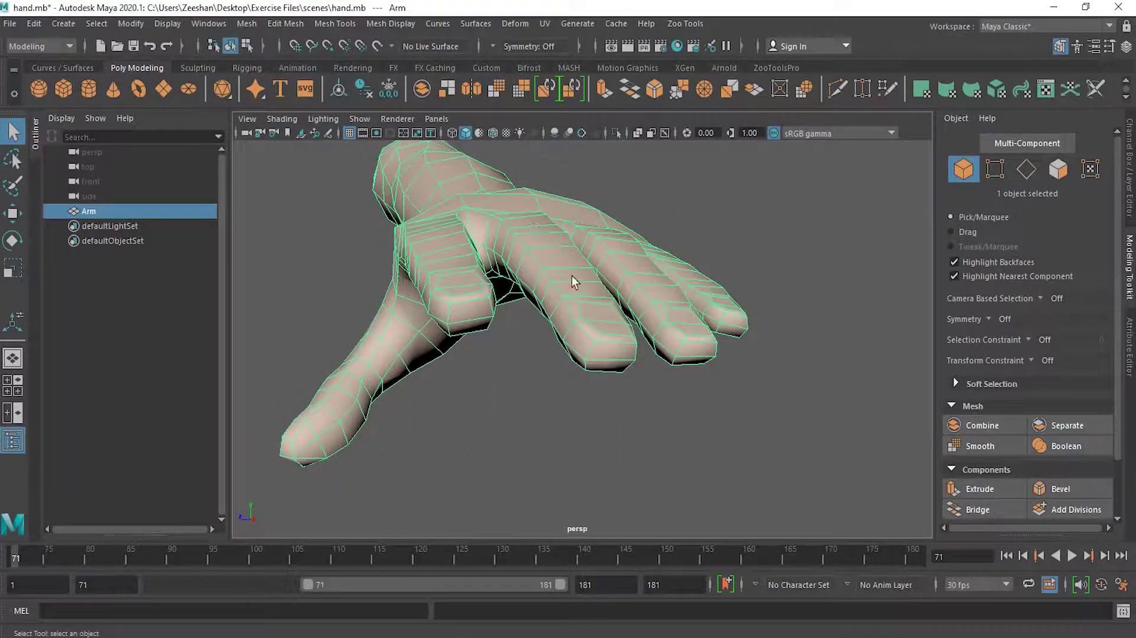
Insert an edge loop running lengthwise along the top of the arm model's index finger in edge mode.
alt+drag(604, 313, 583, 312)
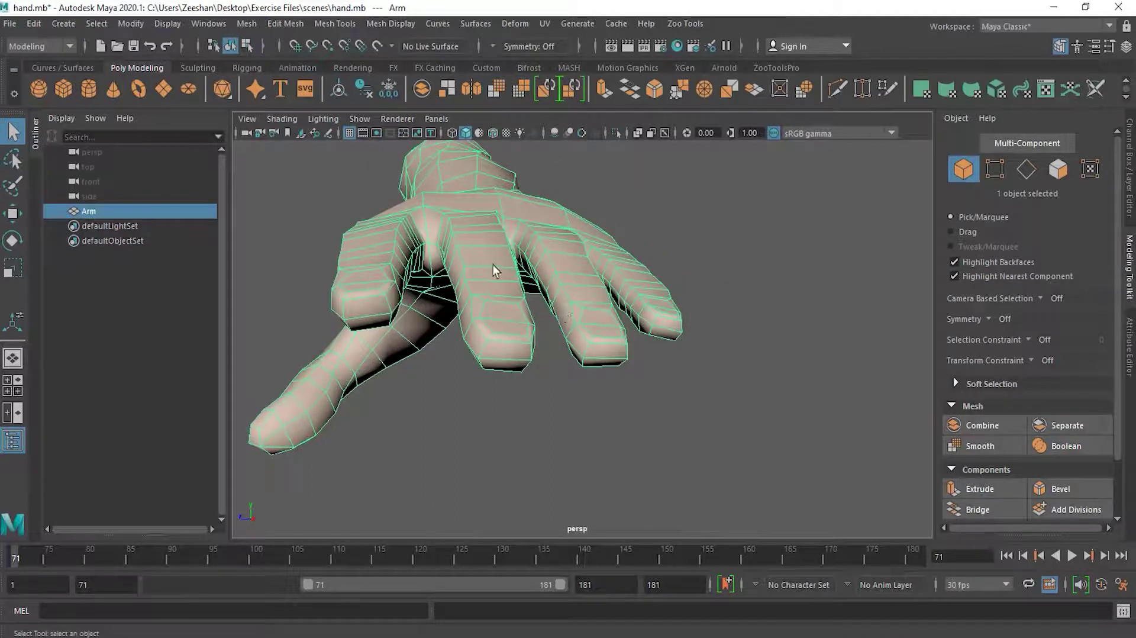
alt+drag(520, 362, 545, 394)
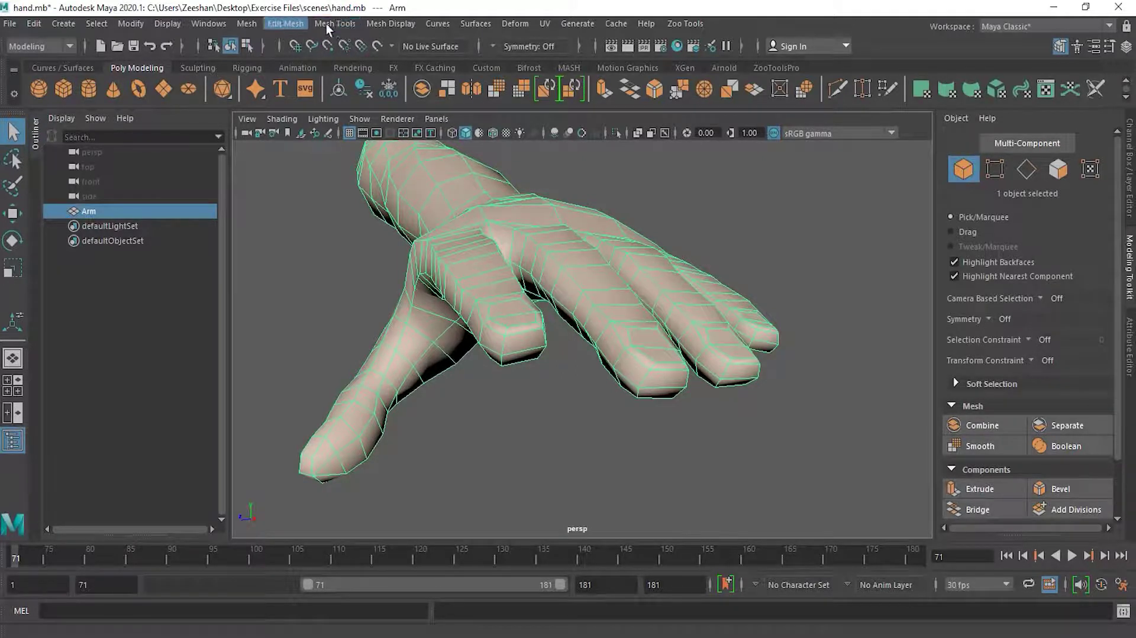
click(1028, 170)
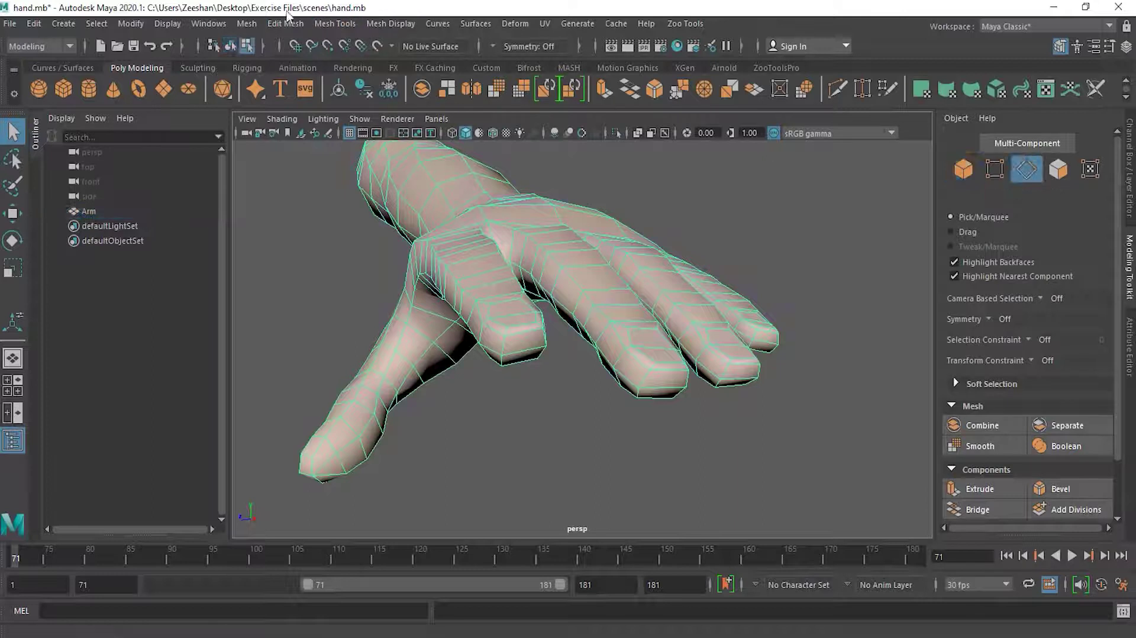
click(346, 24)
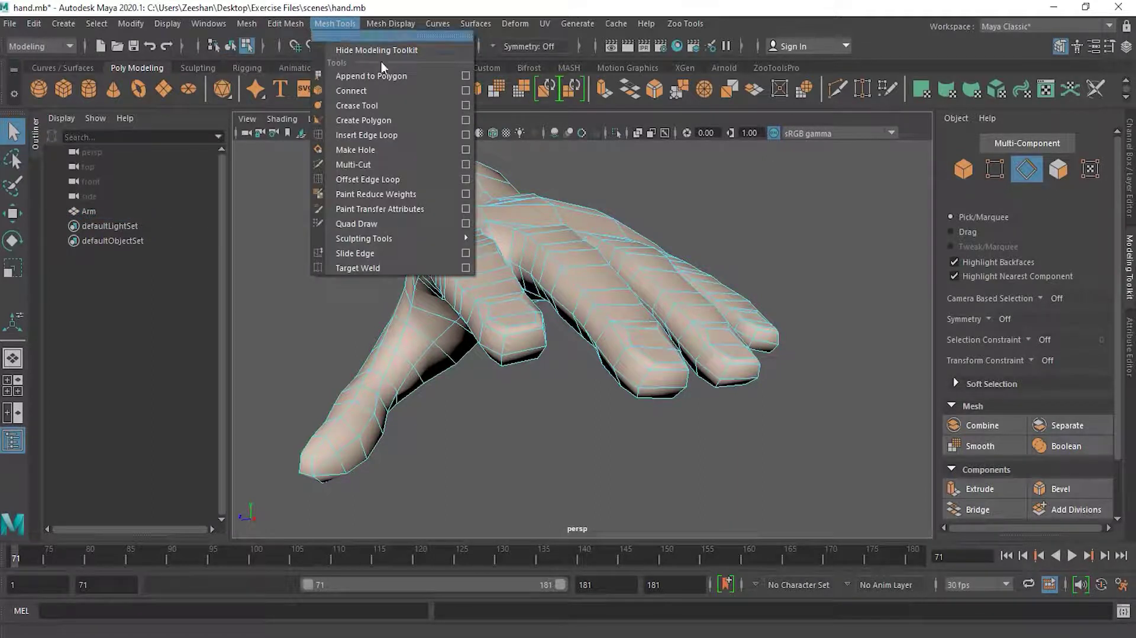
click(398, 135)
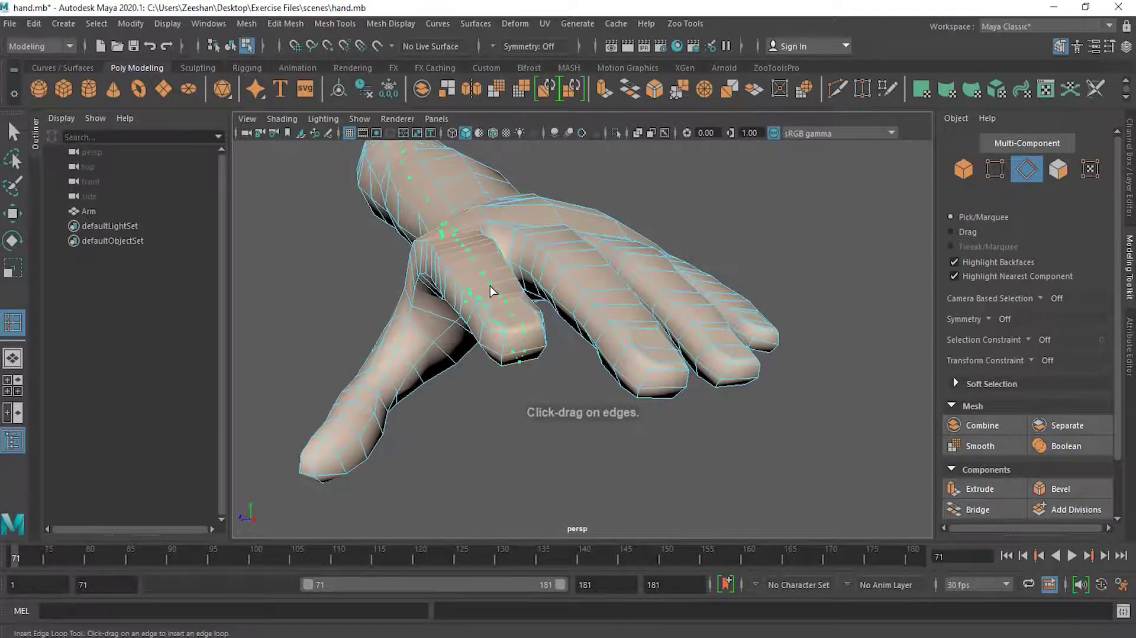
click(491, 289)
Apply Edit Edge Flow to the newly inserted lengthwise loop so it follows the finger's and arm's curvature.
alt+drag(558, 406, 550, 419)
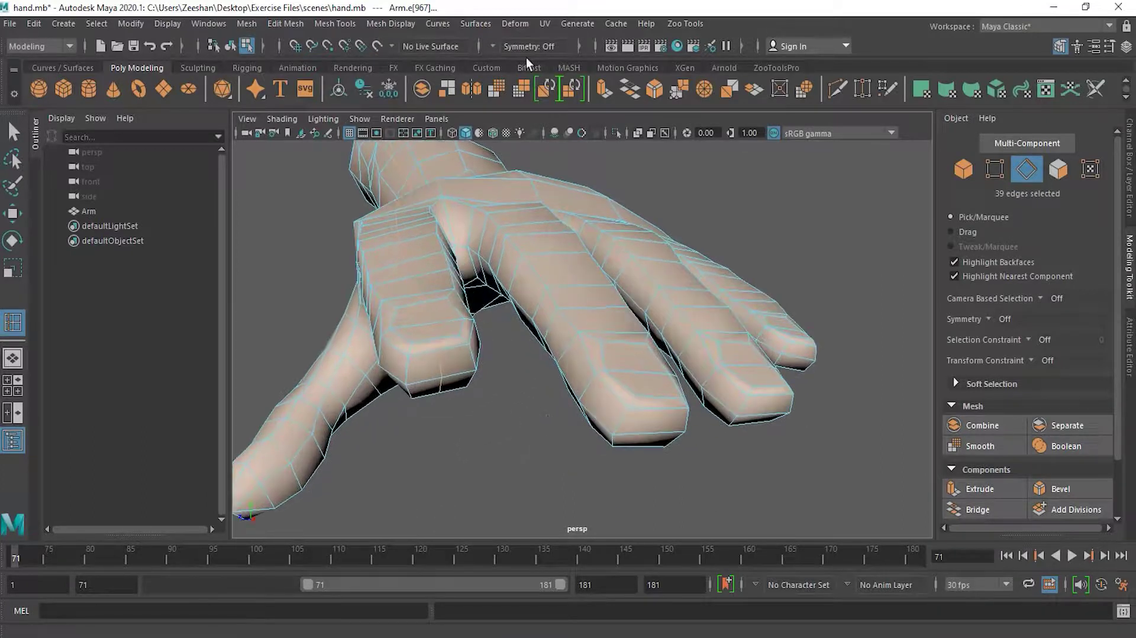
alt+drag(632, 201, 534, 289)
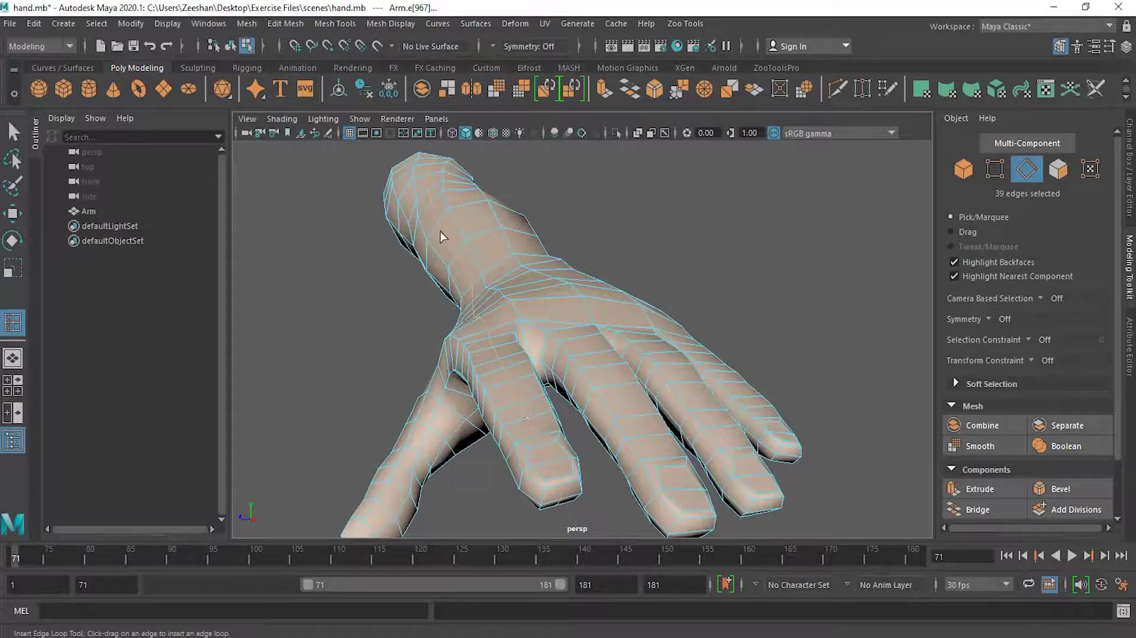
alt+right_drag(555, 306, 607, 314)
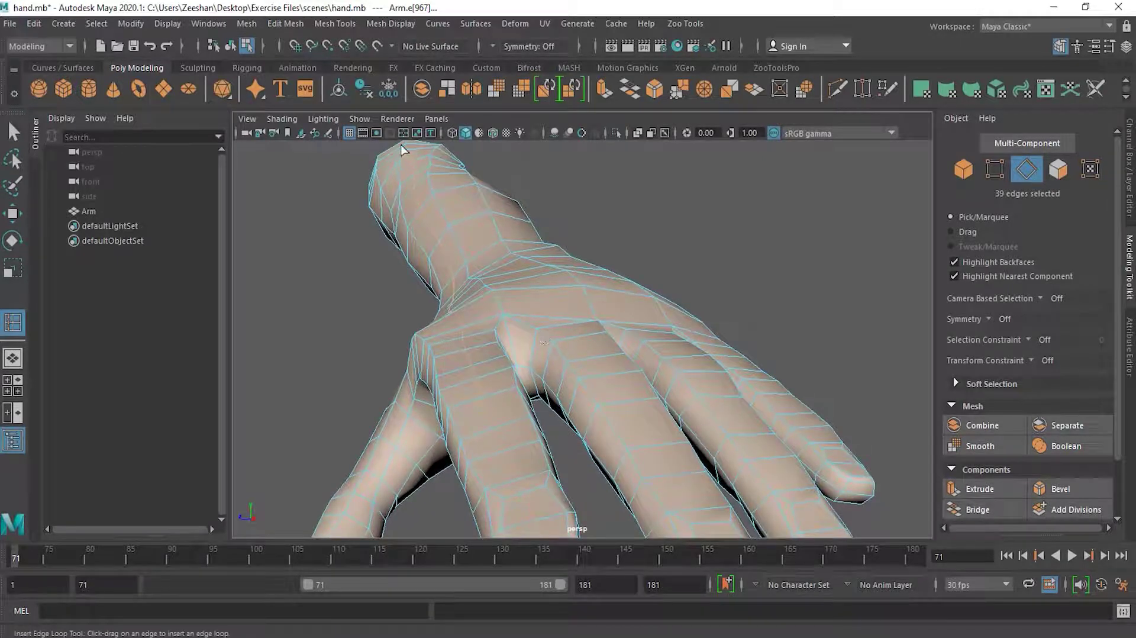
alt+right_drag(558, 346, 561, 286)
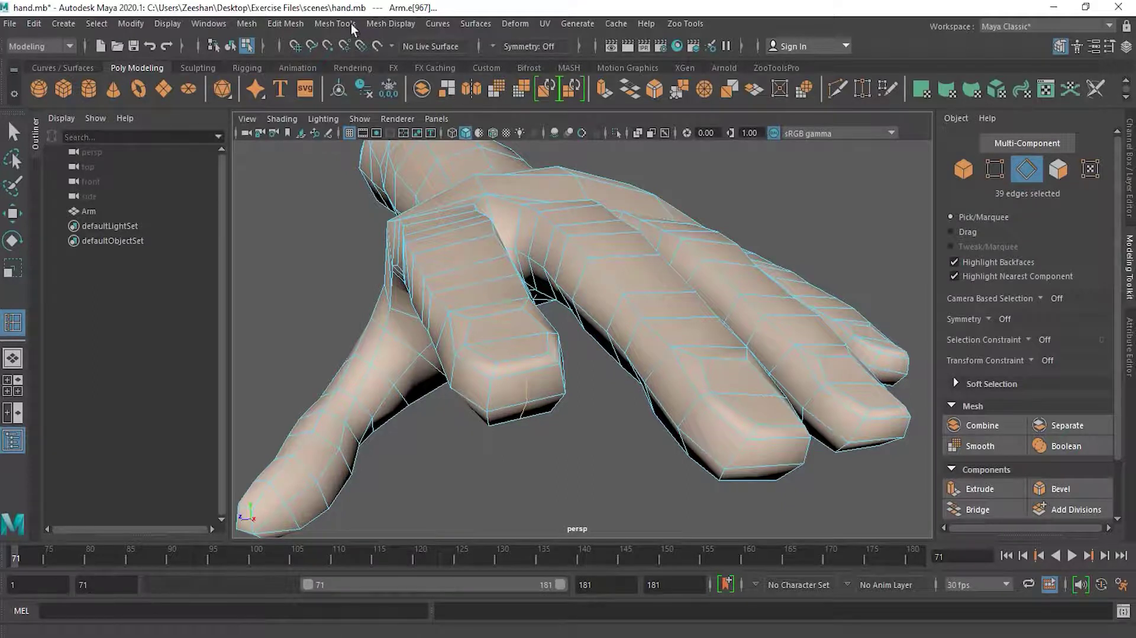
click(286, 24)
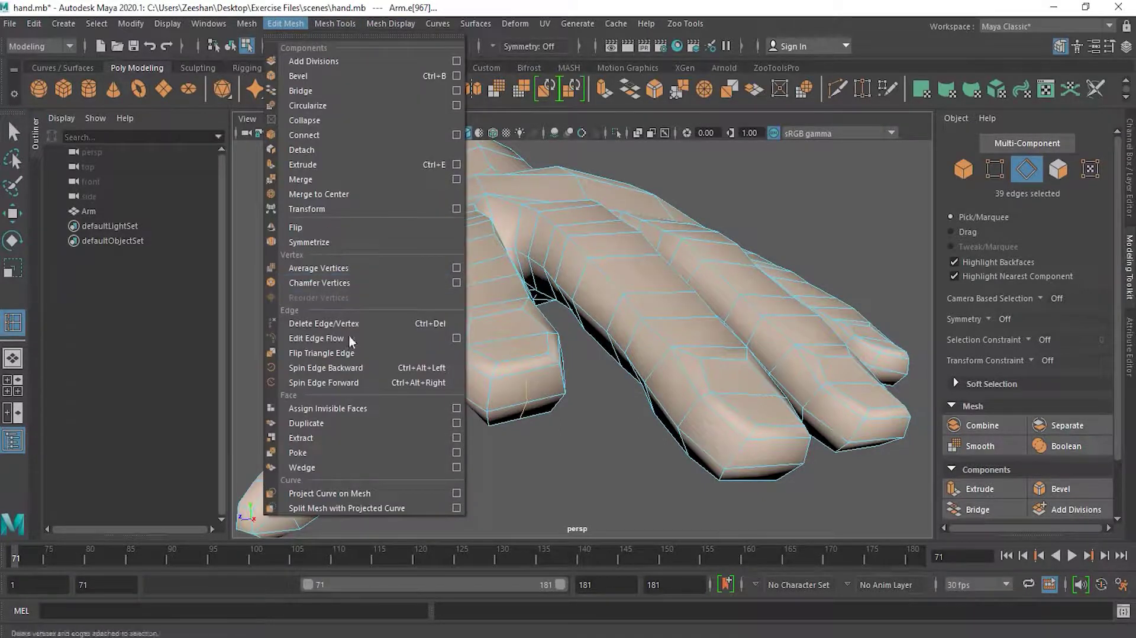
click(456, 339)
click(734, 337)
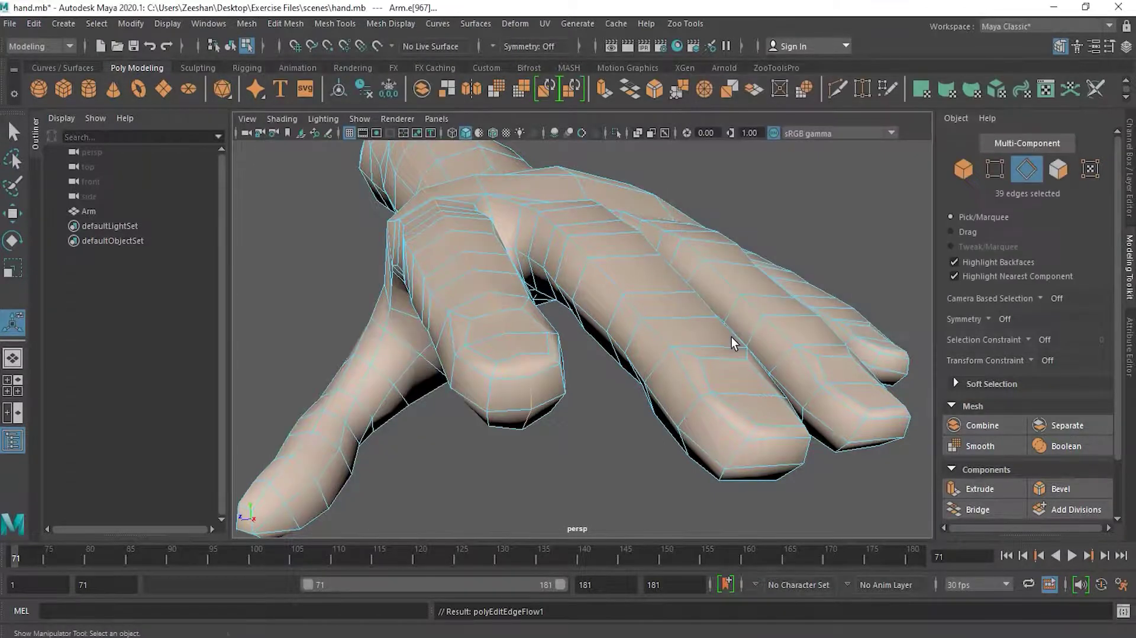
Examine the adjusted edge loop along the index finger, knuckles, wrist and forearm, and compare the finger with its neighbours.
alt+drag(571, 432, 593, 431)
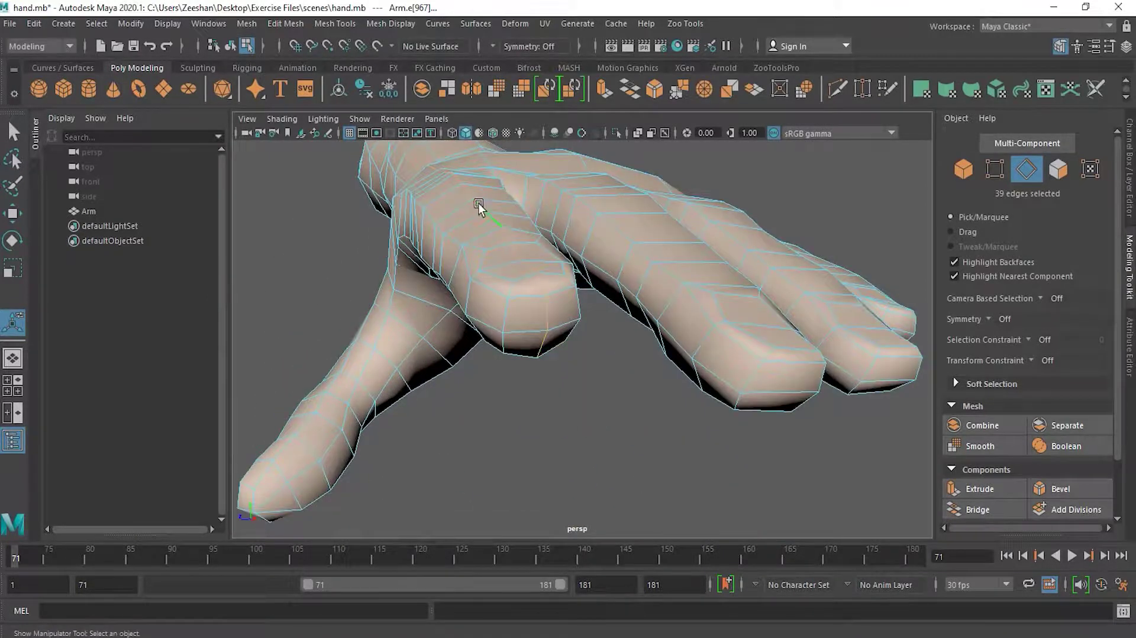
alt+drag(484, 203, 608, 378)
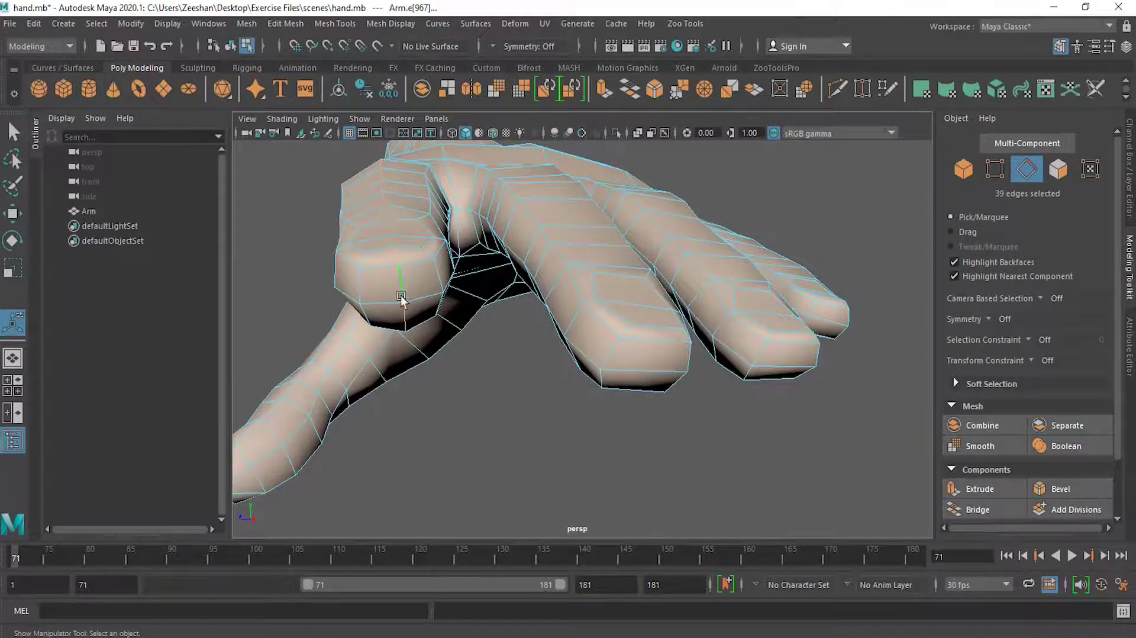
alt+drag(484, 373, 377, 242)
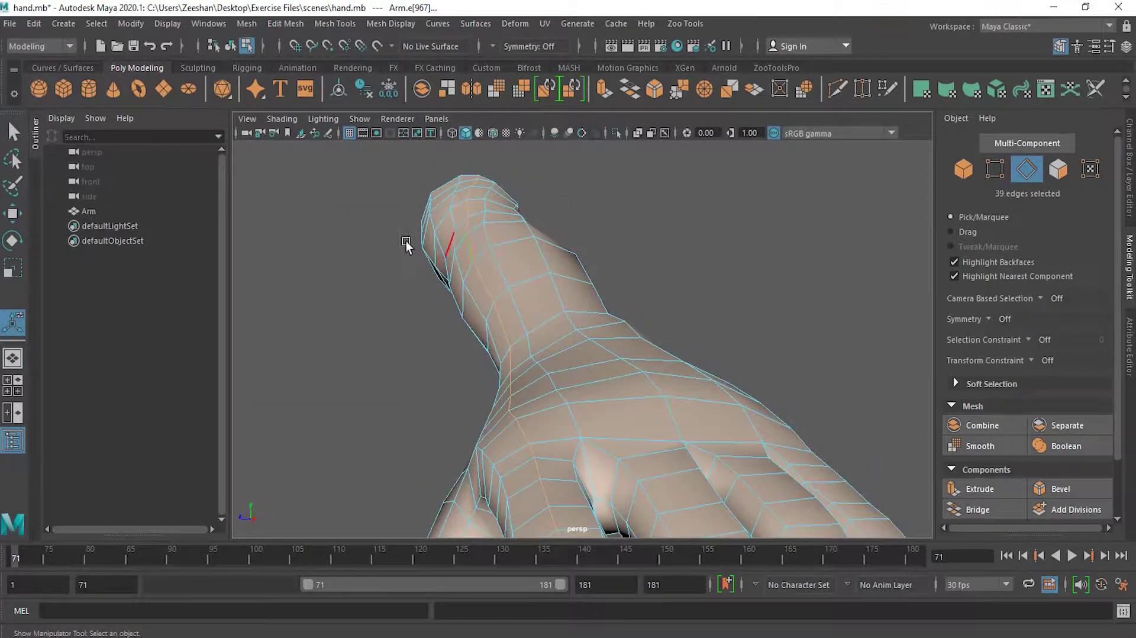
alt+drag(406, 241, 364, 256)
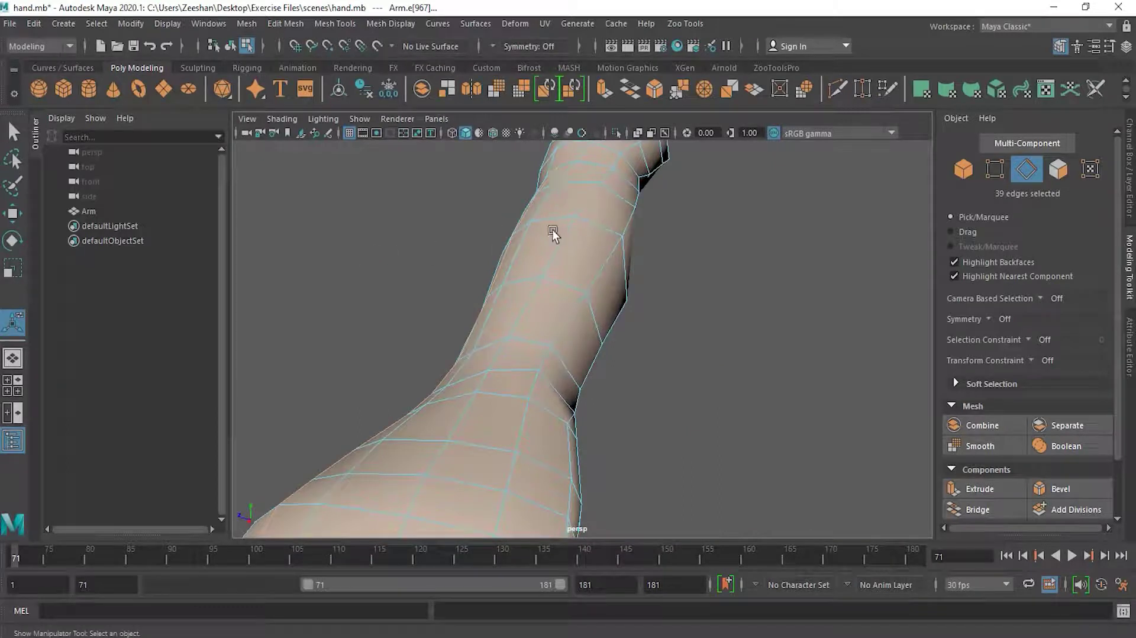
alt+drag(561, 233, 530, 395)
alt+right_drag(530, 395, 632, 395)
alt+drag(631, 396, 640, 329)
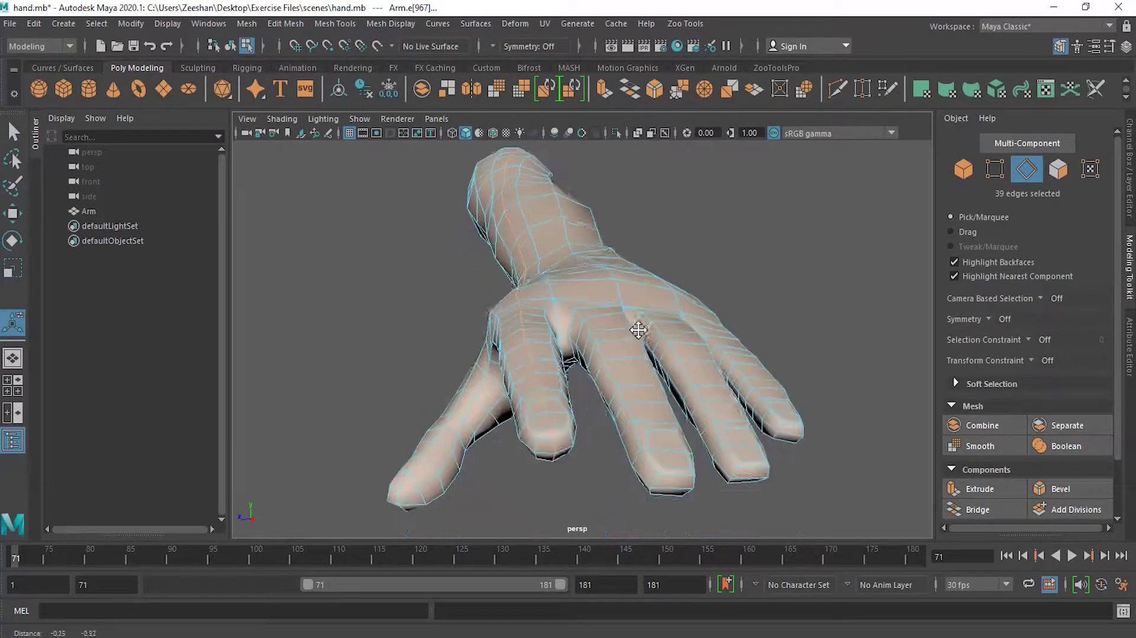
alt+middle_drag(639, 329, 632, 280)
alt+right_drag(497, 325, 568, 373)
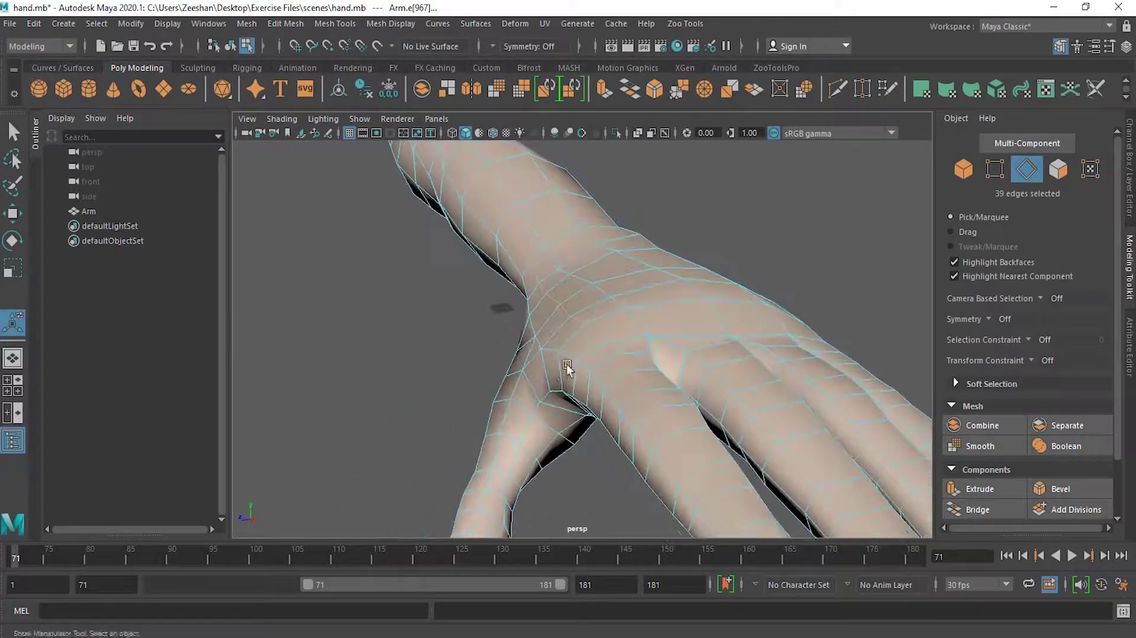
alt+middle_drag(568, 372, 602, 309)
alt+drag(602, 310, 596, 322)
alt+right_drag(596, 322, 558, 326)
alt+drag(558, 327, 563, 334)
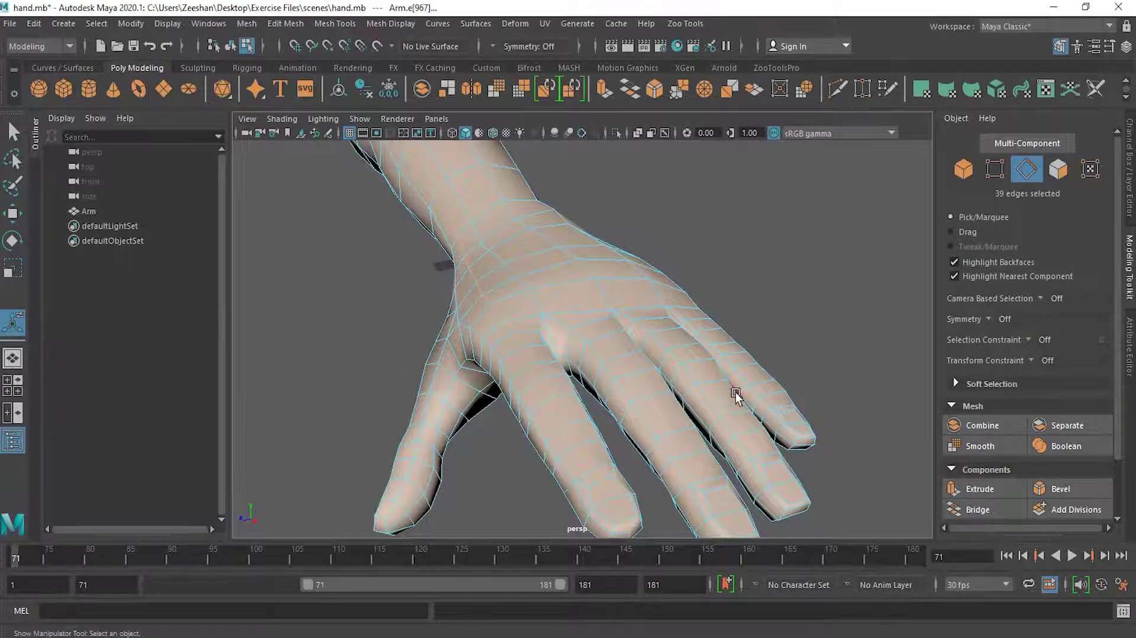
mouse_move(773, 385)
alt+mouse_down()
mouse_move(629, 406)
mouse_move(642, 414)
mouse_move(756, 393)
alt+mouse_up()
mouse_move(756, 393)
alt+right_down()
mouse_move(692, 393)
mouse_move(703, 394)
alt+right_up()
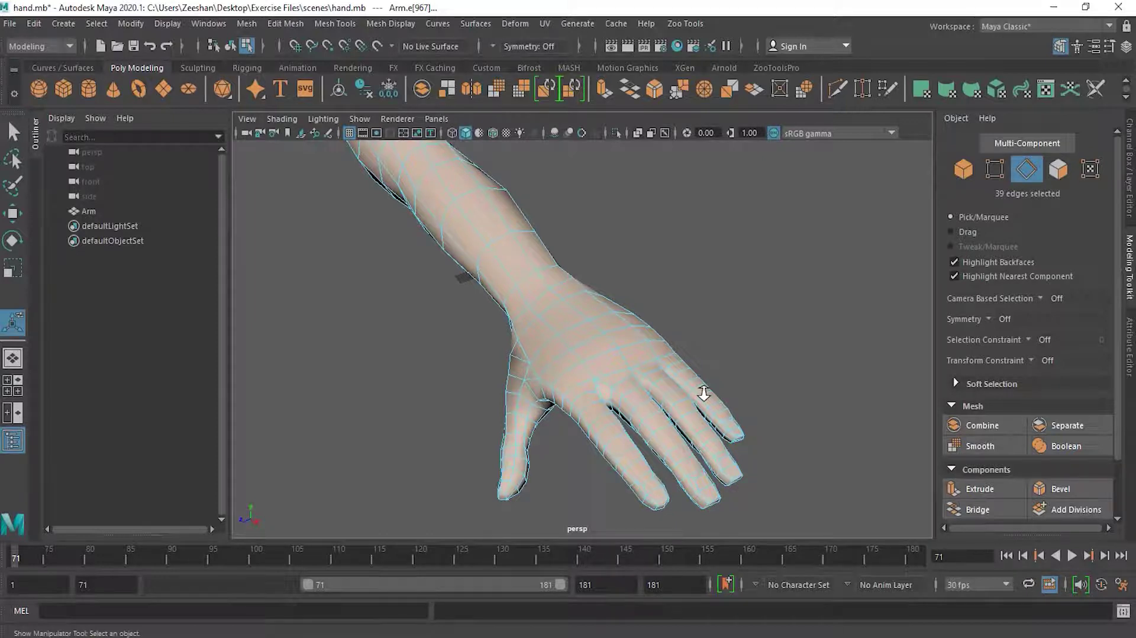
alt+right_drag(639, 511, 770, 486)
alt+middle_drag(771, 479, 723, 383)
alt+drag(723, 384, 537, 375)
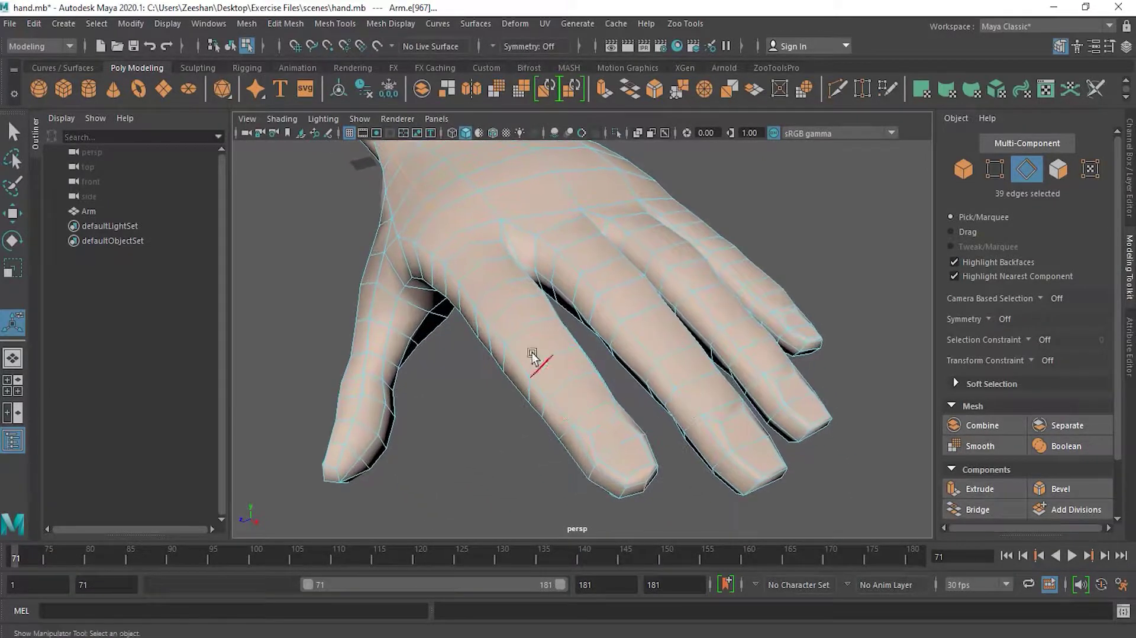
Return to object mode with the Move tool, deselect the arm, and view the whole model without its wireframe highlight.
click(12, 213)
key(F8)
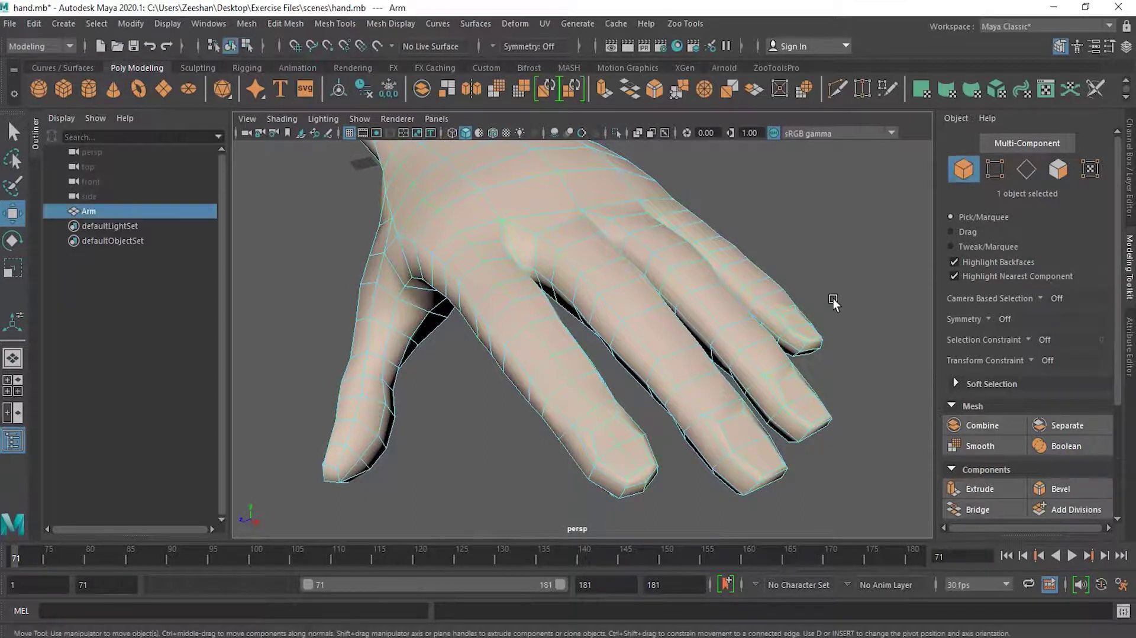
click(843, 271)
alt+right_drag(843, 271, 573, 286)
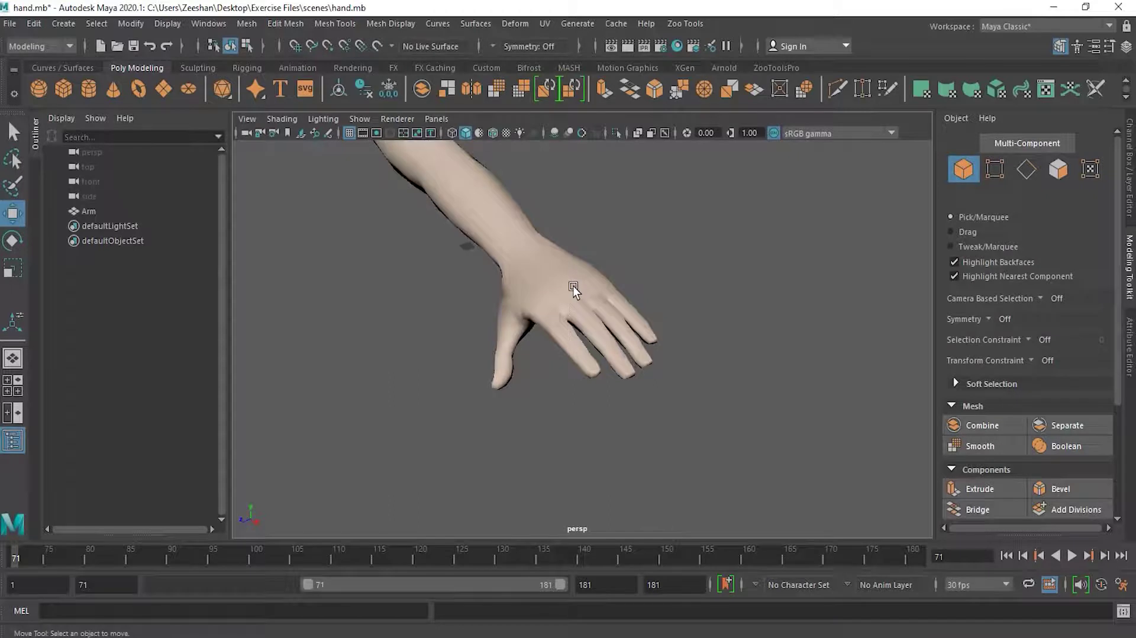
alt+middle_drag(665, 331, 729, 417)
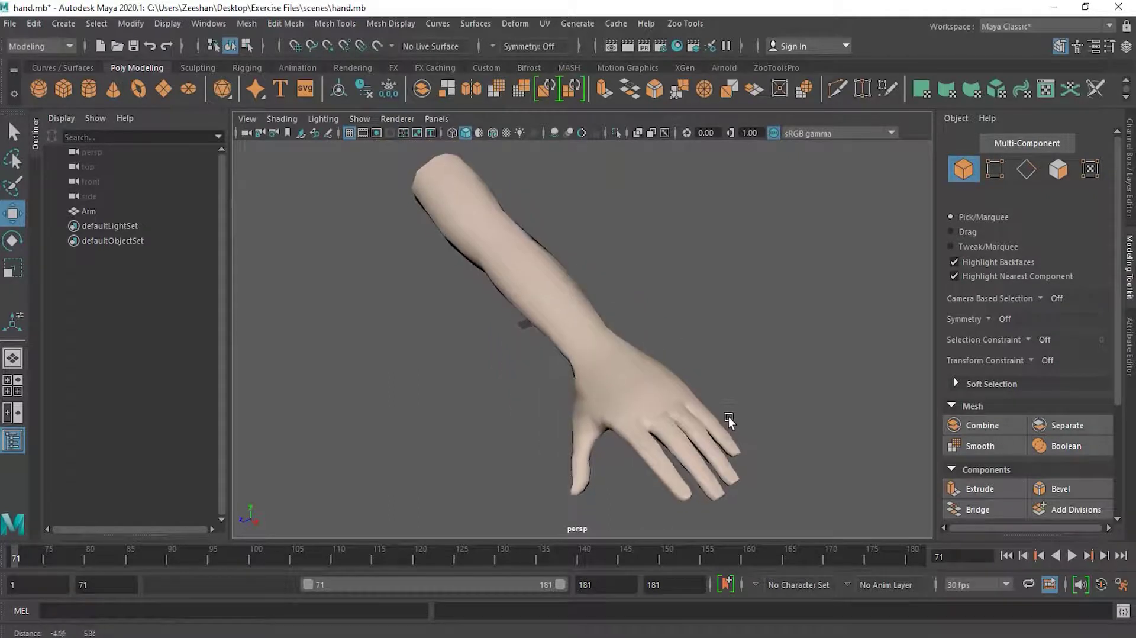